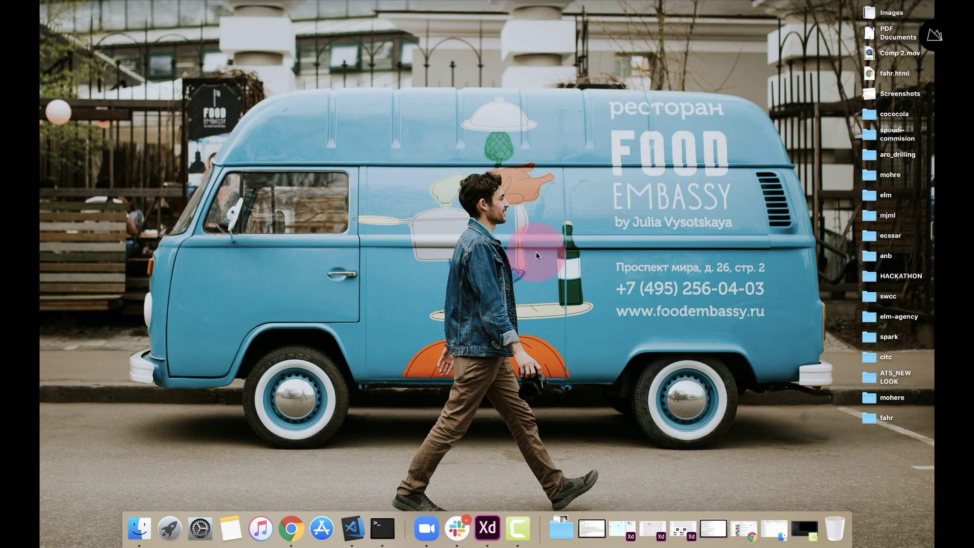
- Launch Adobe Illustrator 2020 and place the Color panel below the Color Guide panel
key("F4")
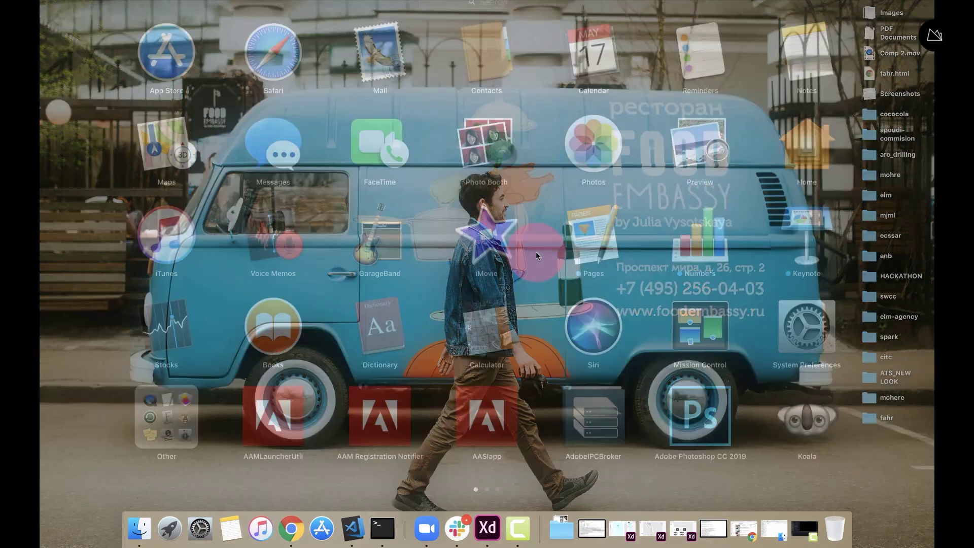
scroll(475, 320, "right", 3)
scroll(468, 313, "right", 3)
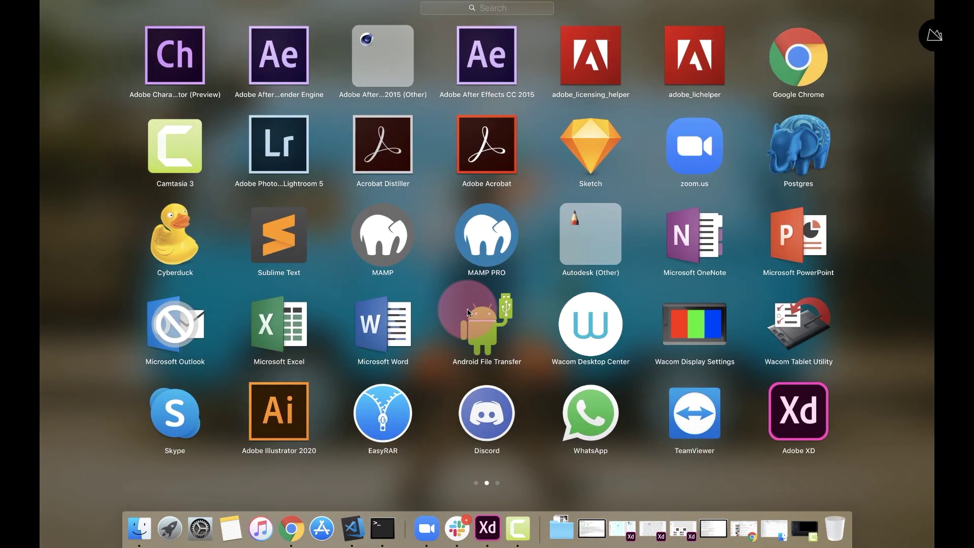
scroll(457, 309, "left", 3)
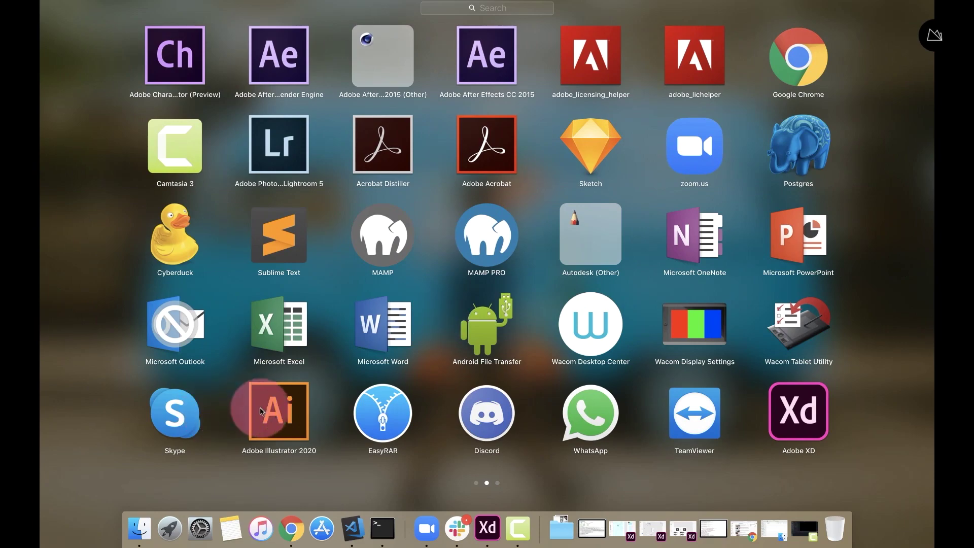
scroll(276, 412, "right", 3)
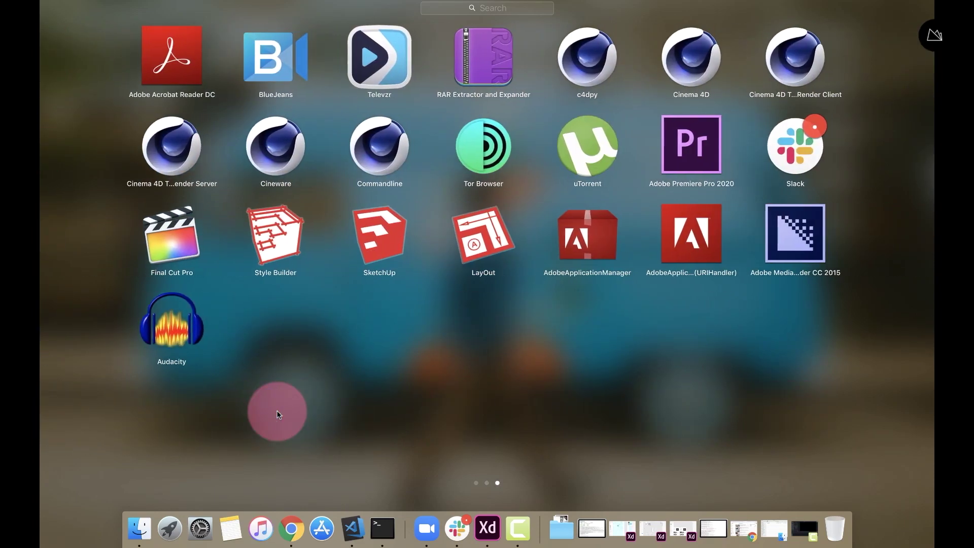
scroll(278, 415, "left", 6)
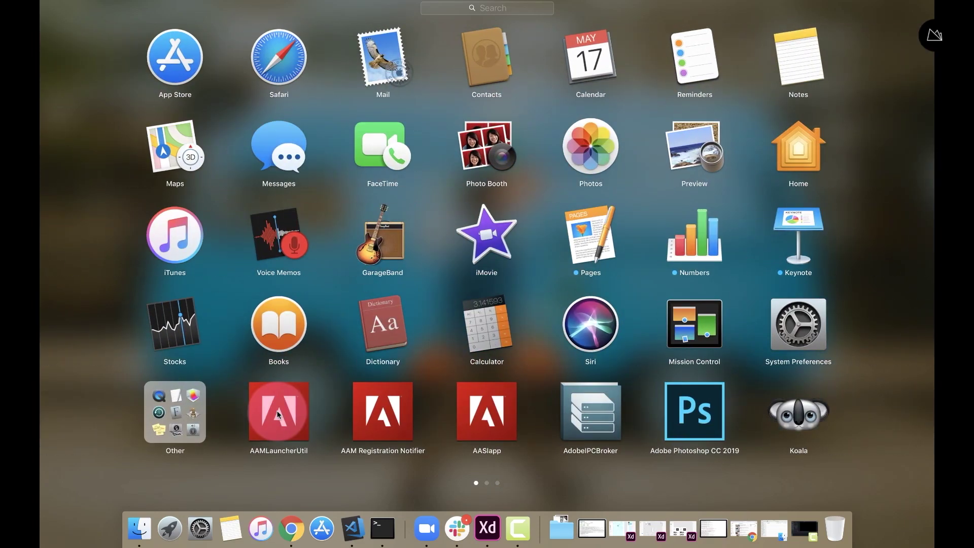
scroll(278, 414, "right", 3)
left_click(278, 416)
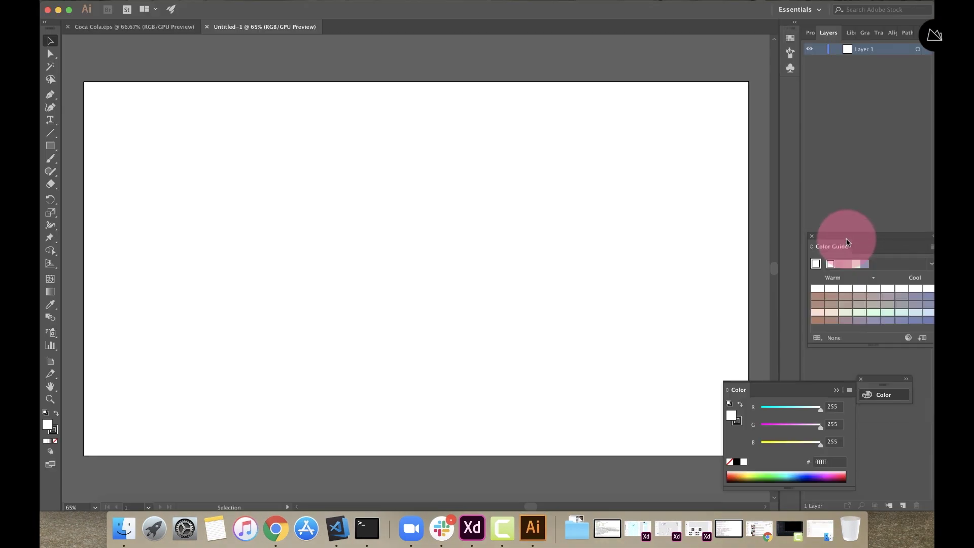
left_click_drag(805, 383, 887, 374)
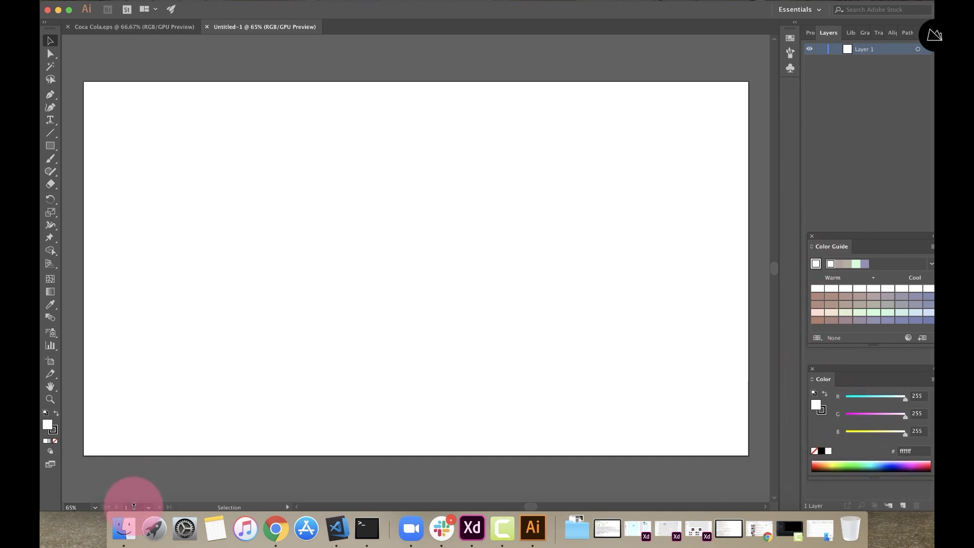
- Place coke_1.jpg from the cococola folder near the middle of the artboard and enlarge it to about 873 px square
left_click(123, 526)
left_click(462, 108)
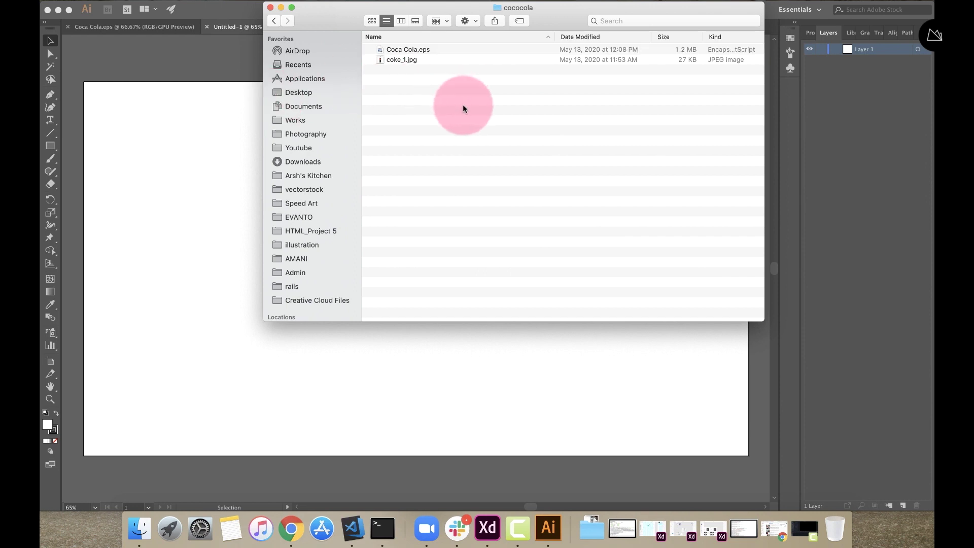
left_click(414, 60)
key("space")
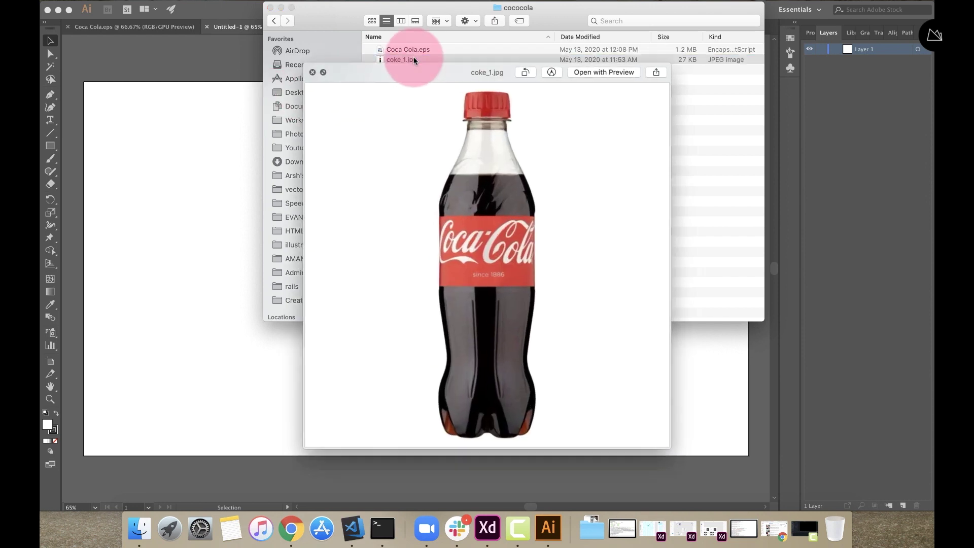
key("space")
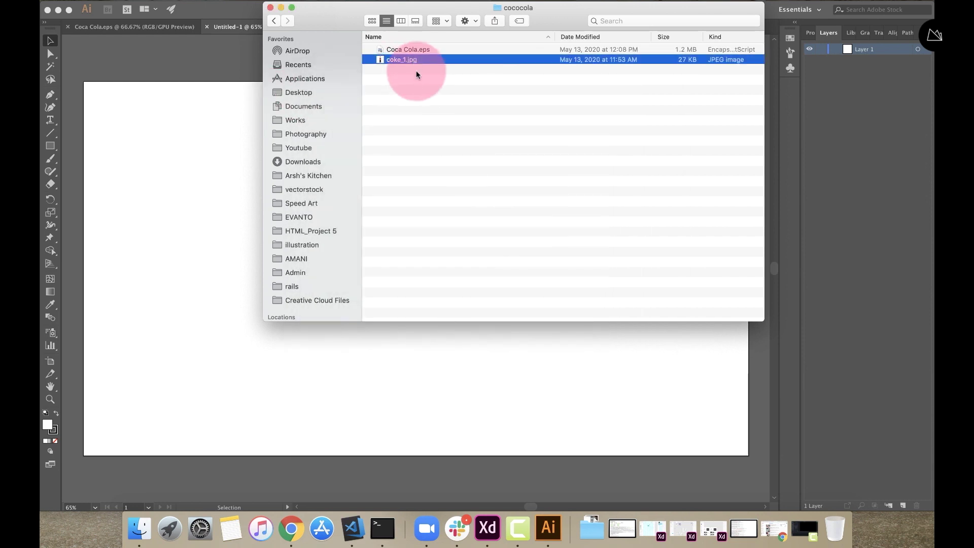
left_click_drag(187, 234, 432, 257)
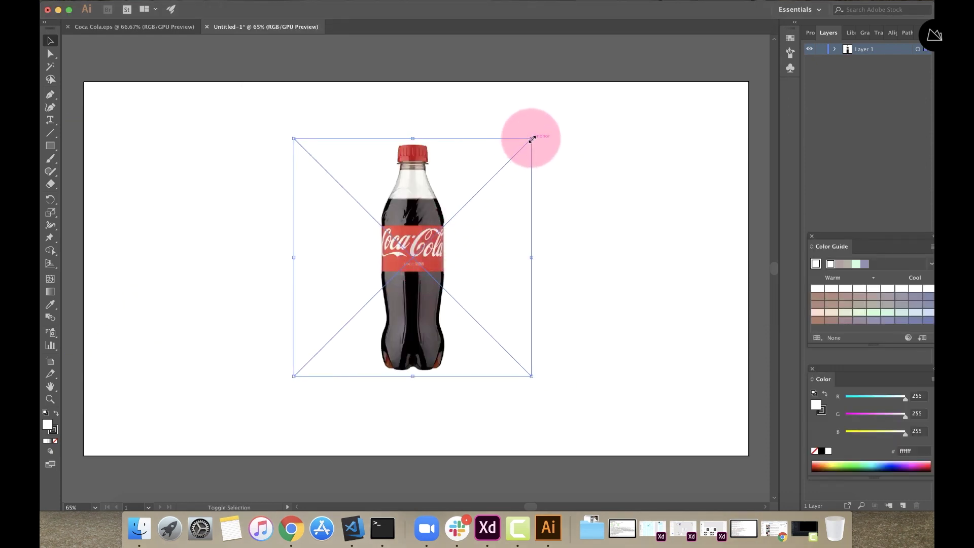
left_click_drag(531, 139, 565, 106)
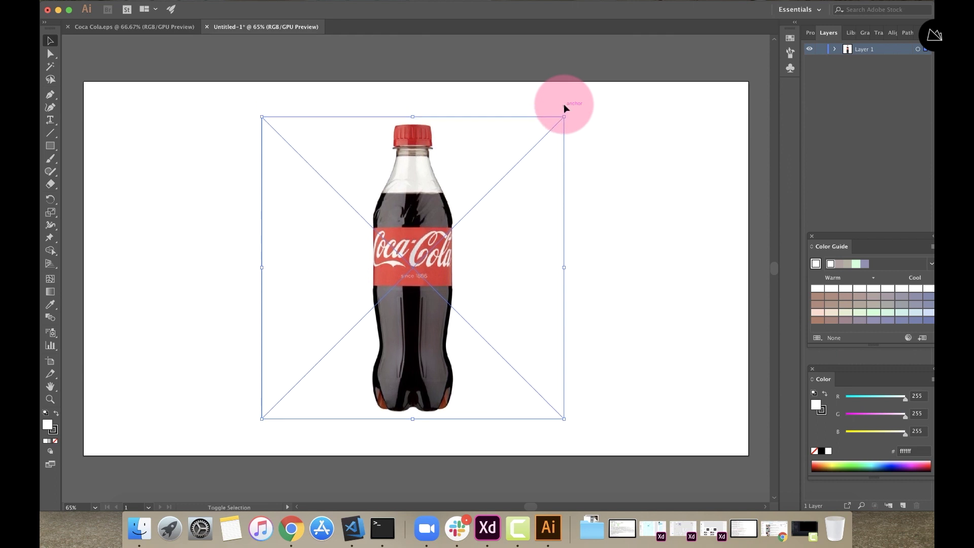
left_click_drag(411, 205, 416, 202)
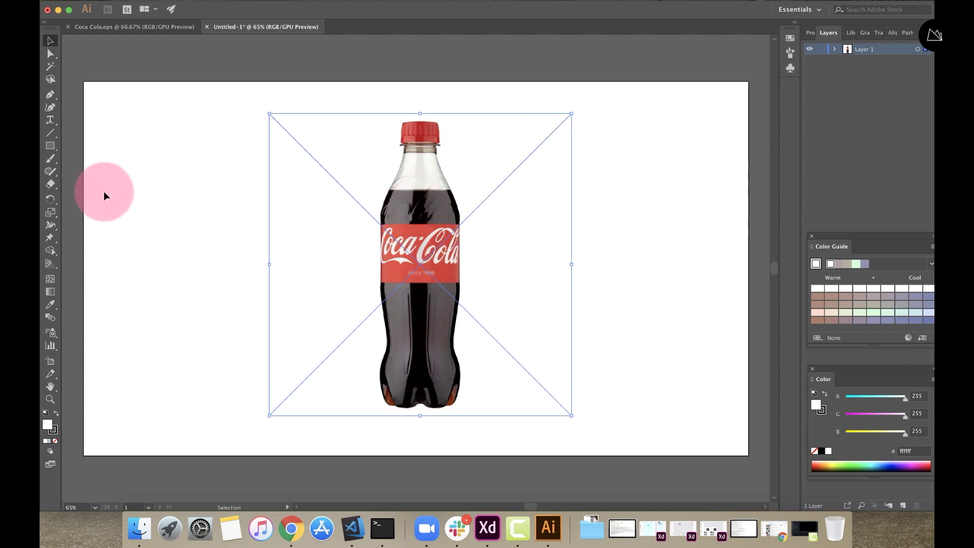
- Show the rulers and place a vertical guide through the centre of the bottle image
key("a")
key("super+r")
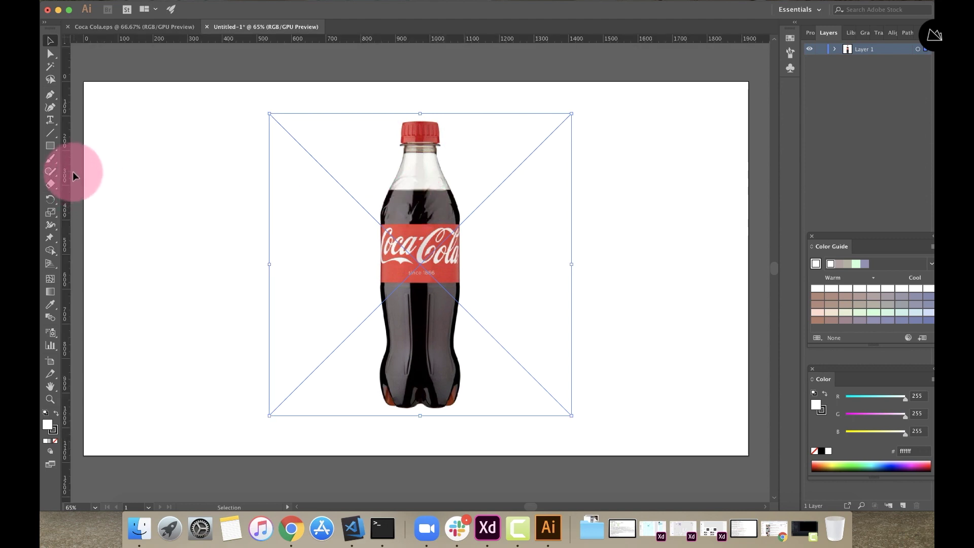
left_click_drag(69, 166, 419, 172)
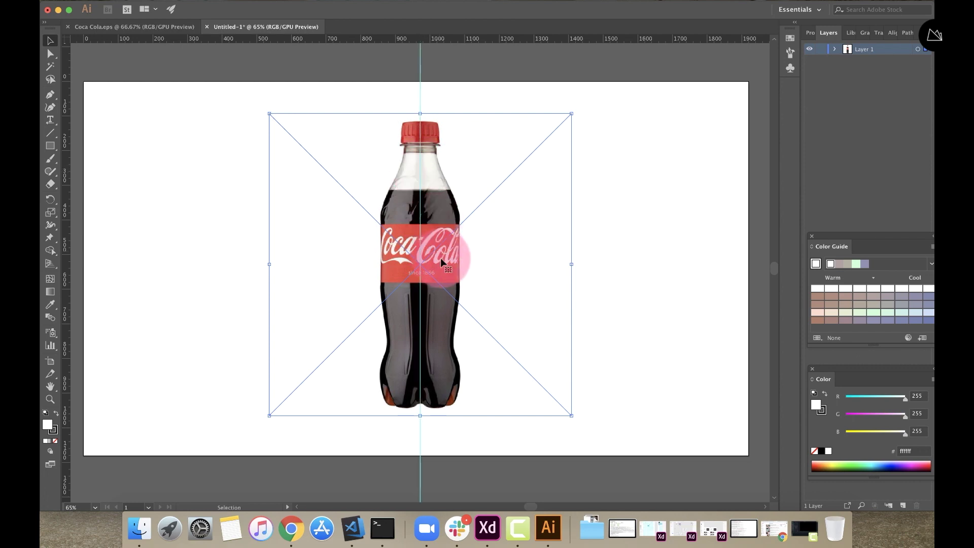
- Set the opacity of the placed bottle image to 30%
left_click(811, 32)
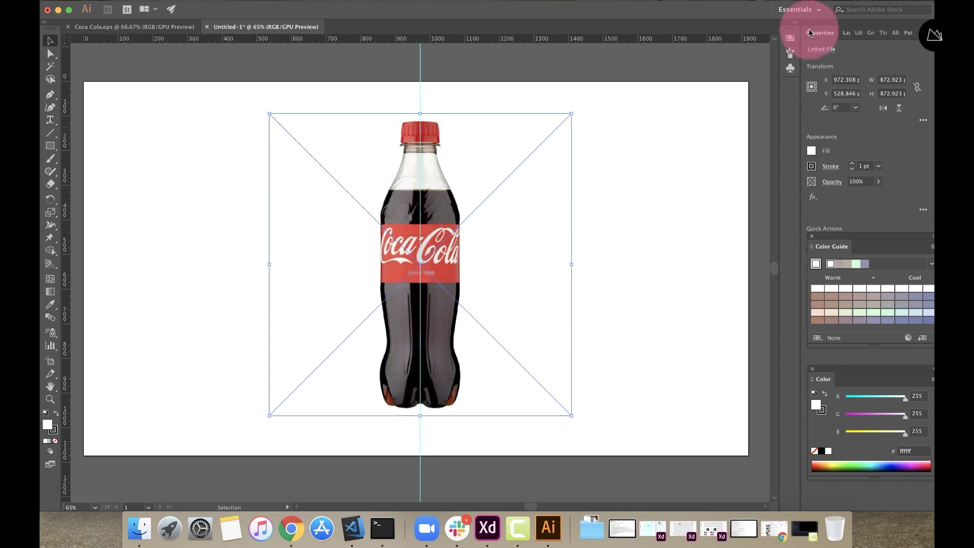
left_click(879, 182)
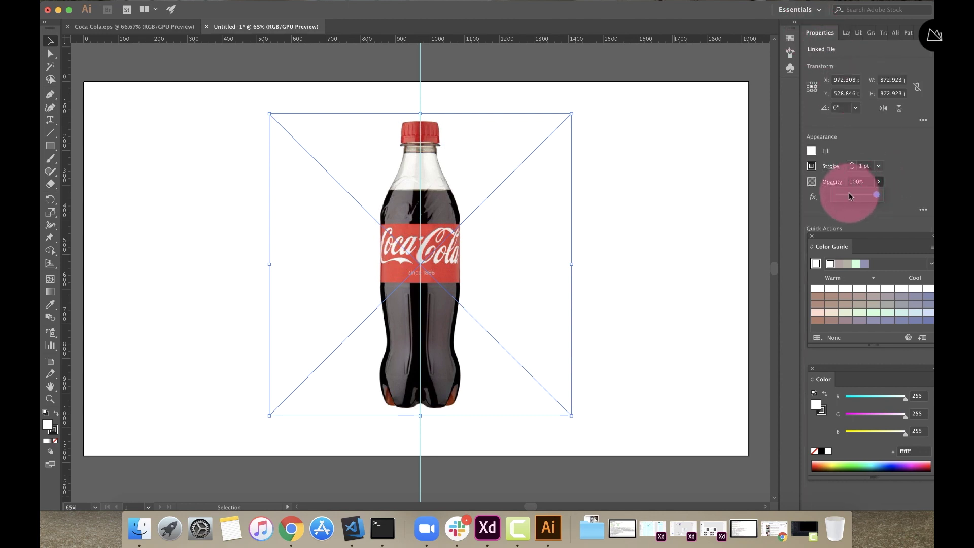
left_click(857, 181)
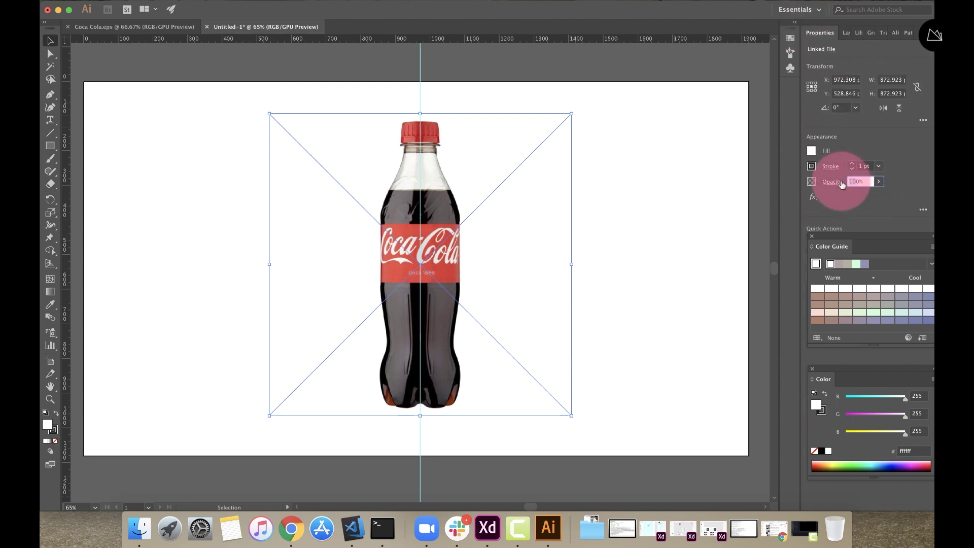
type("50")
key("Return")
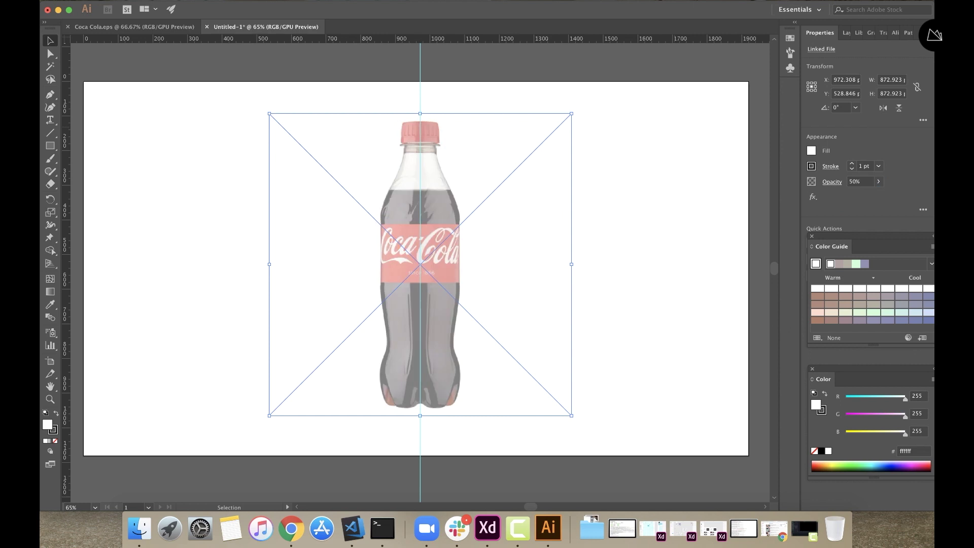
left_click(843, 182)
key("Return")
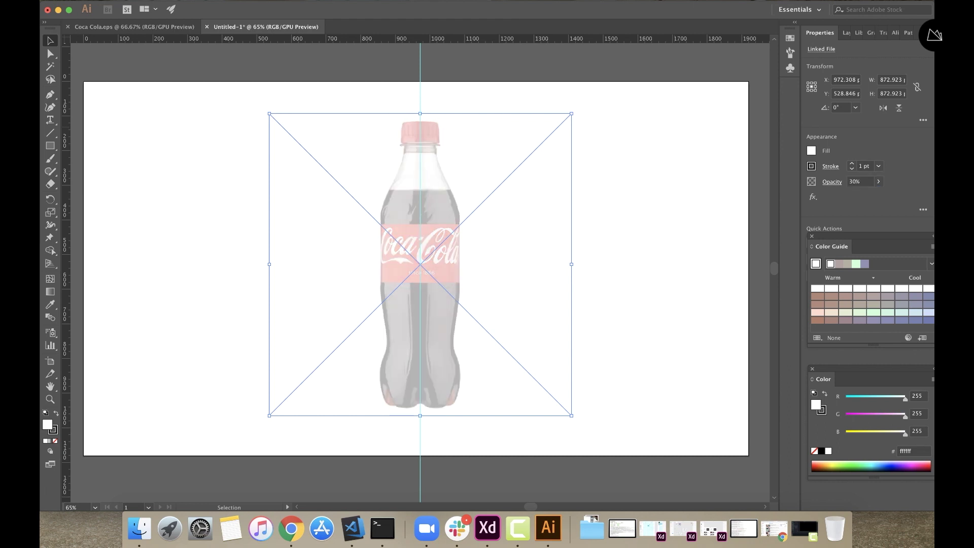
left_click(688, 204)
left_click(554, 221)
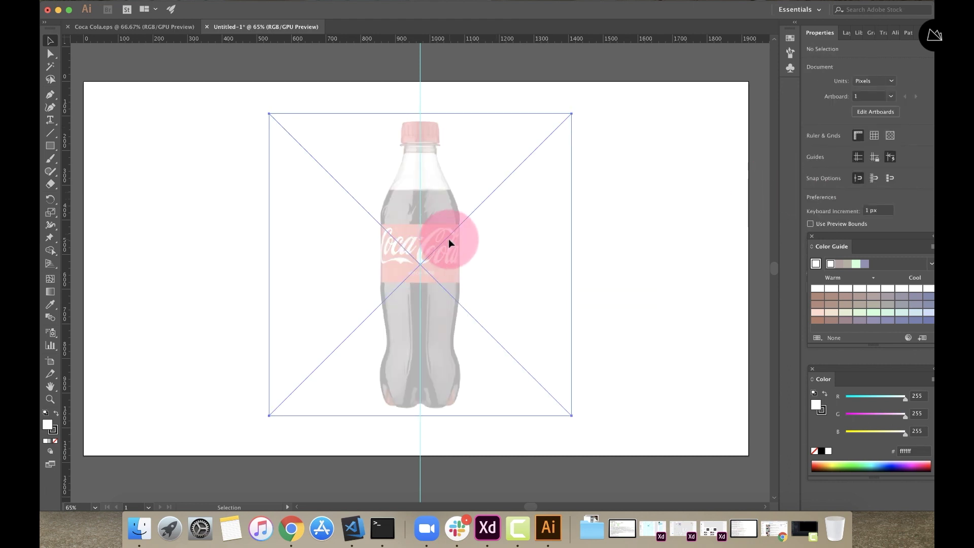
- Lock the bottle image's layer and add a new layer above it
left_click(845, 33)
left_click(821, 50)
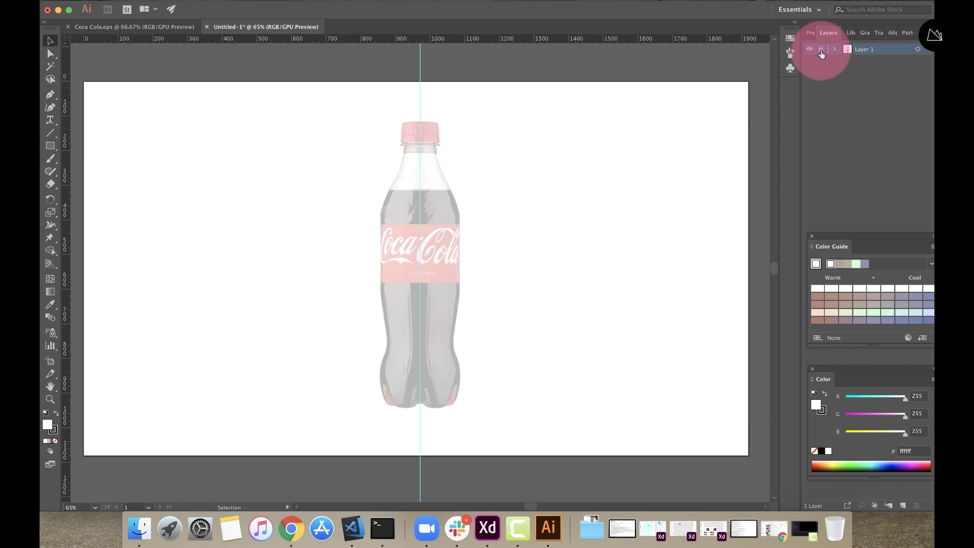
left_click(902, 506)
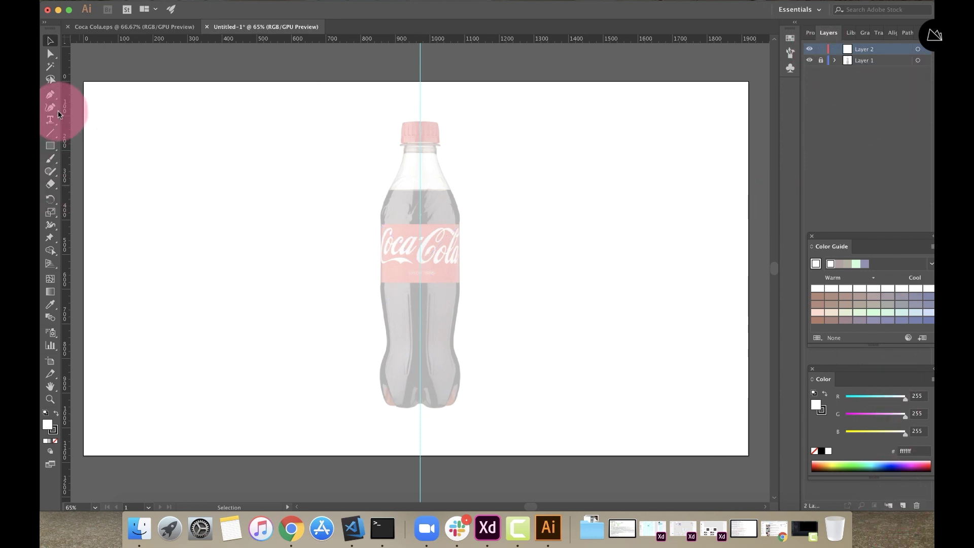
- Start a Pen path at the guide on top of the cap, with straight segments across its right half and down its right side
left_click(50, 94)
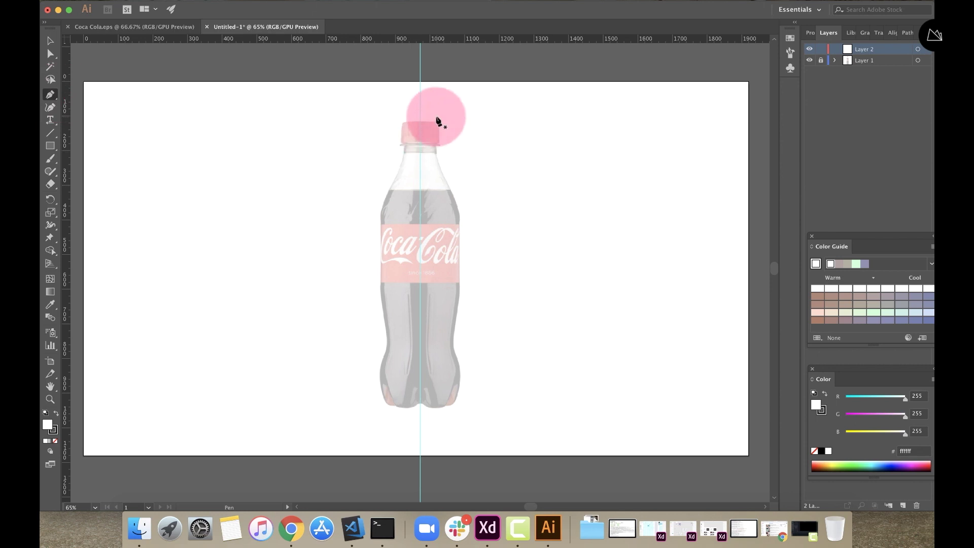
scroll(439, 113, "up", 6)
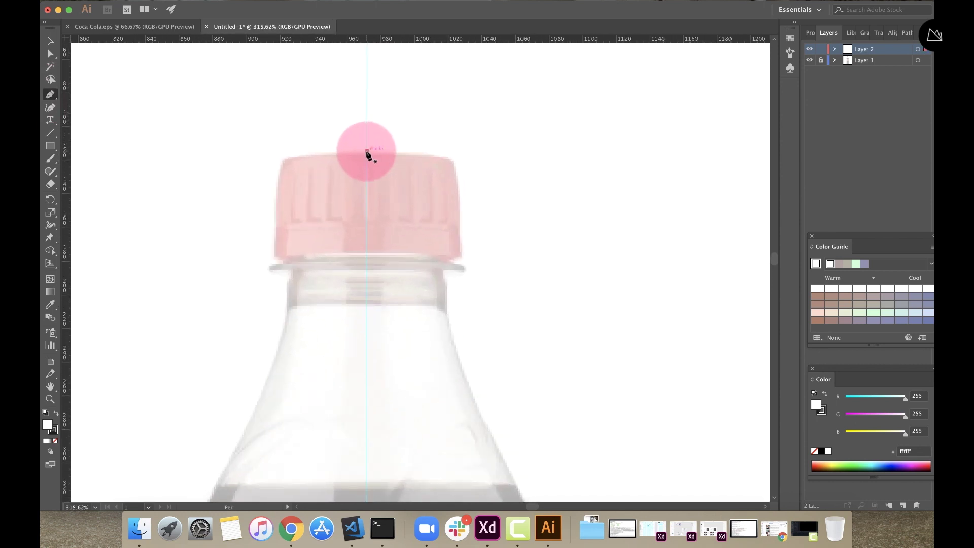
left_click(367, 151)
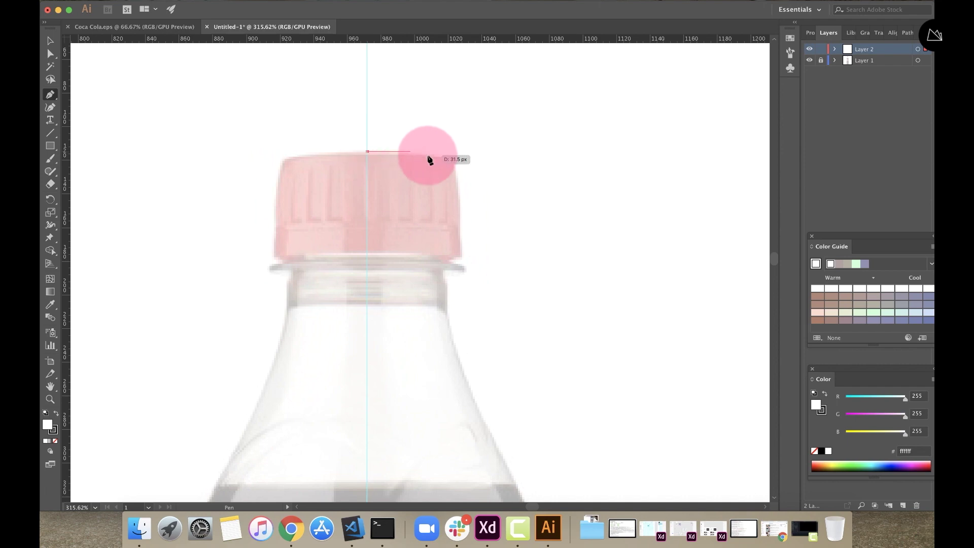
left_click(463, 152)
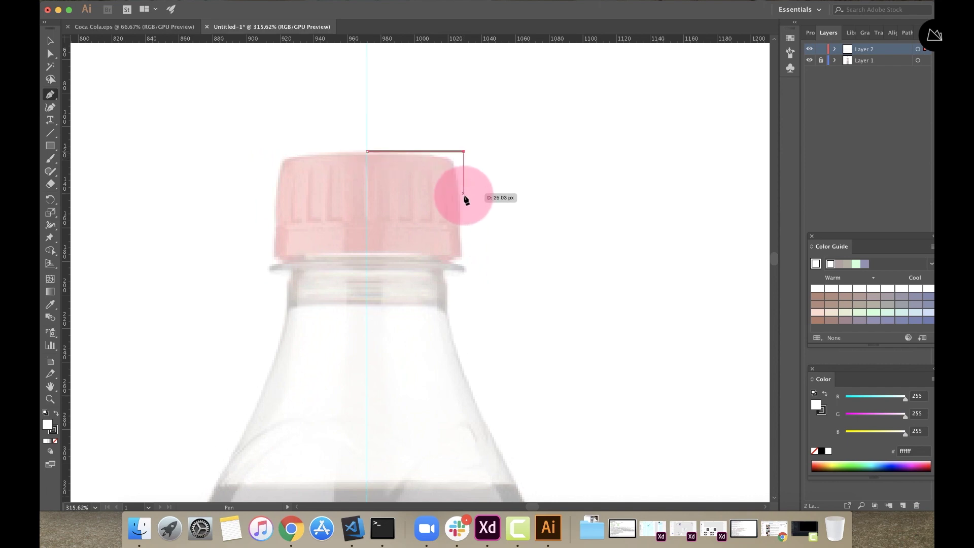
left_click(464, 257)
- Set the path's fill to none and trace the stepped edge under the cap and around the neck ring with straight segments
scroll(466, 259, "up", 6)
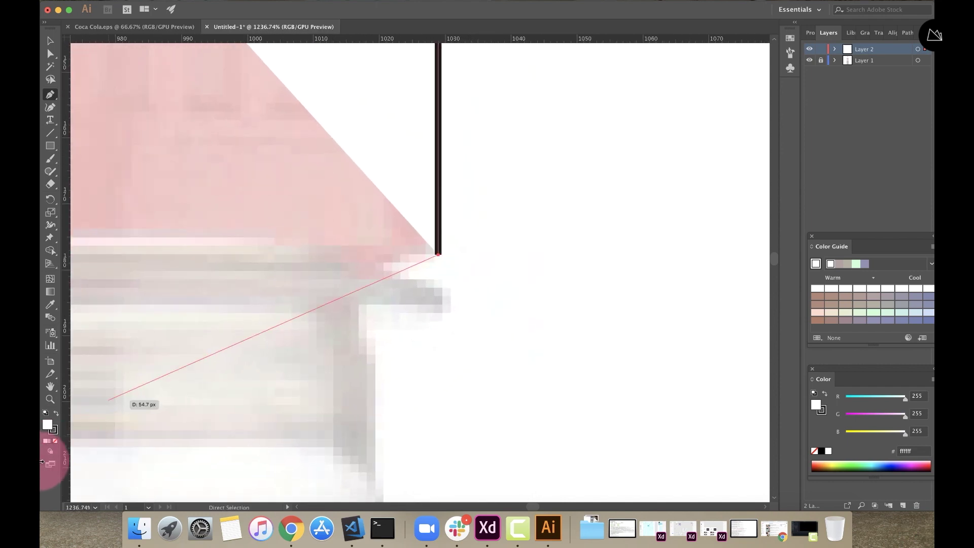
left_click(54, 440)
scroll(323, 304, "up", 1)
scroll(323, 303, "up", 3)
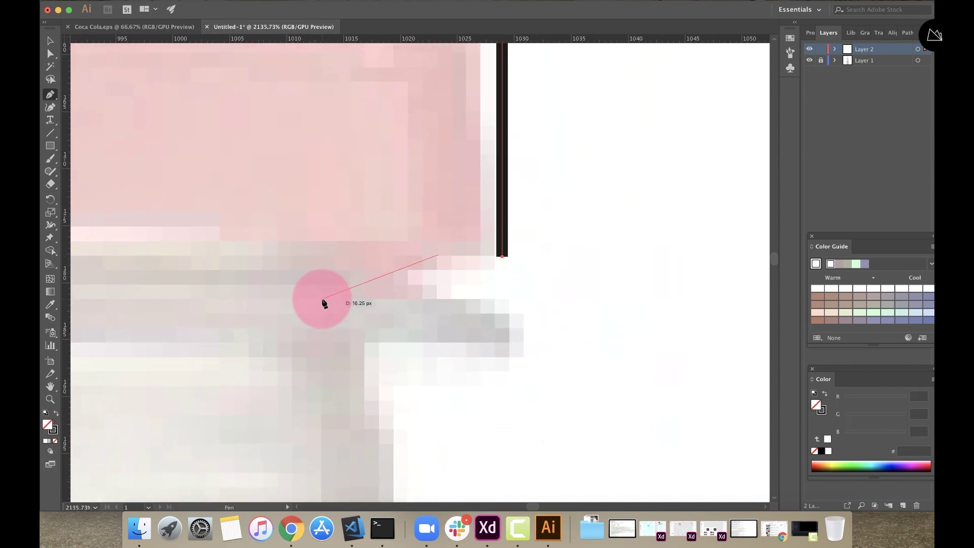
left_click(393, 265)
left_click(394, 289)
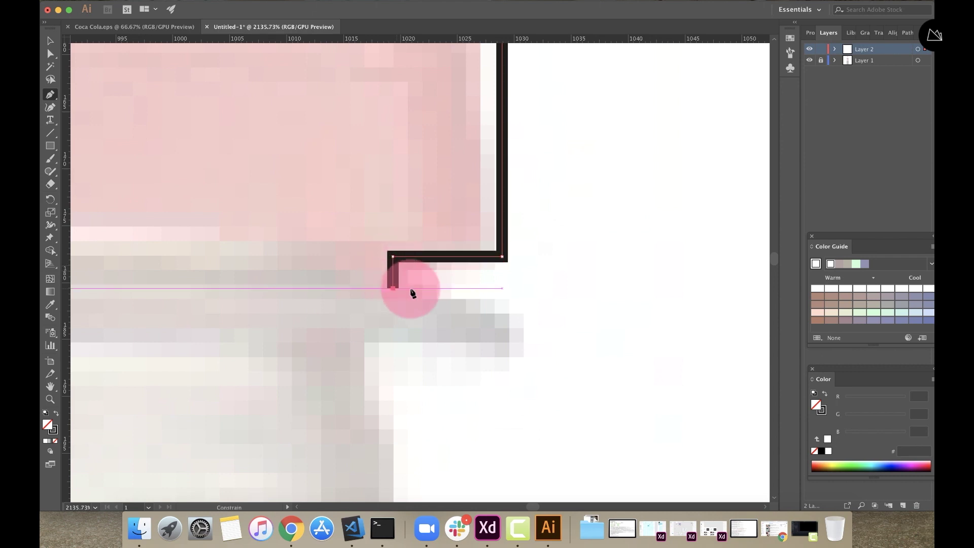
left_click(523, 322)
left_click(523, 361)
left_click(389, 361)
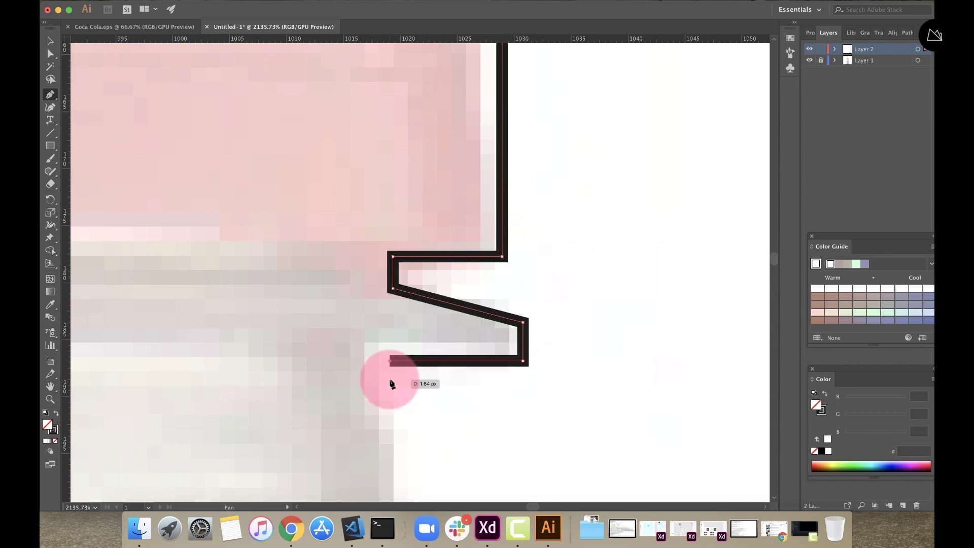
- Continue the path with curves down the bottle's right neck and shoulder, then along the label to just below it
scroll(392, 384, "down", 10)
left_click_drag(425, 449, 491, 469)
left_click_drag(426, 359, 474, 461)
scroll(467, 426, "down", 3)
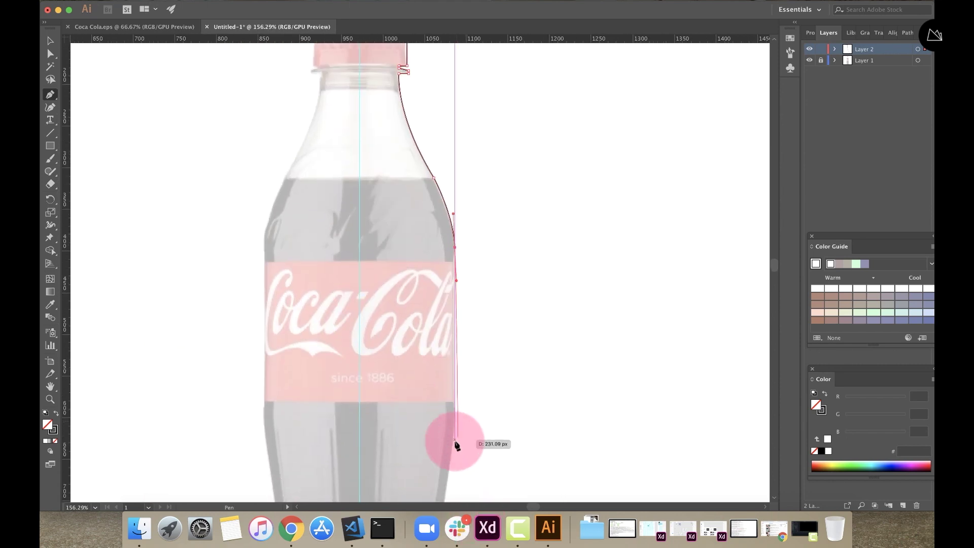
left_click(455, 431)
- Continue the Pen path with curves from below the label around the bottle's waist to its lower bulge
scroll(457, 429, "down", 1)
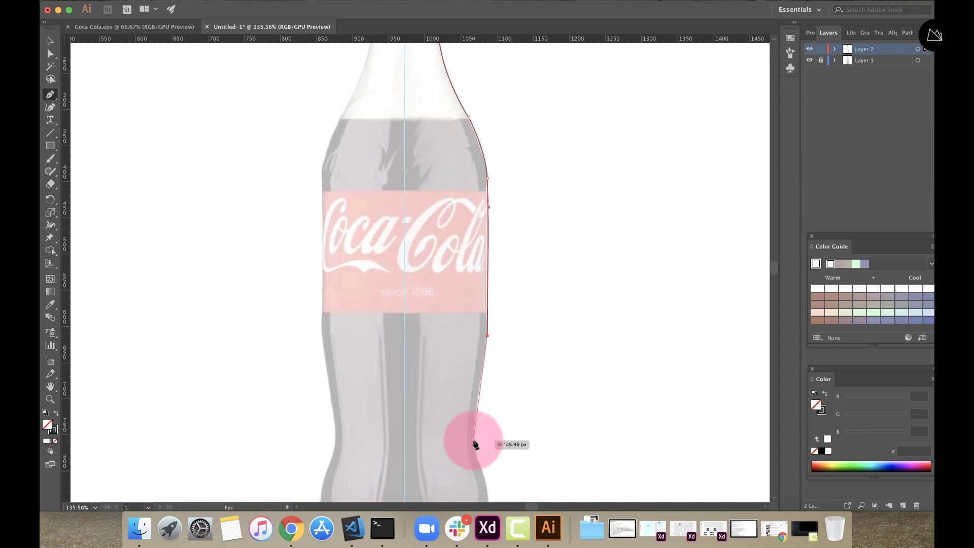
left_click_drag(474, 443, 474, 452)
scroll(475, 451, "up", 4)
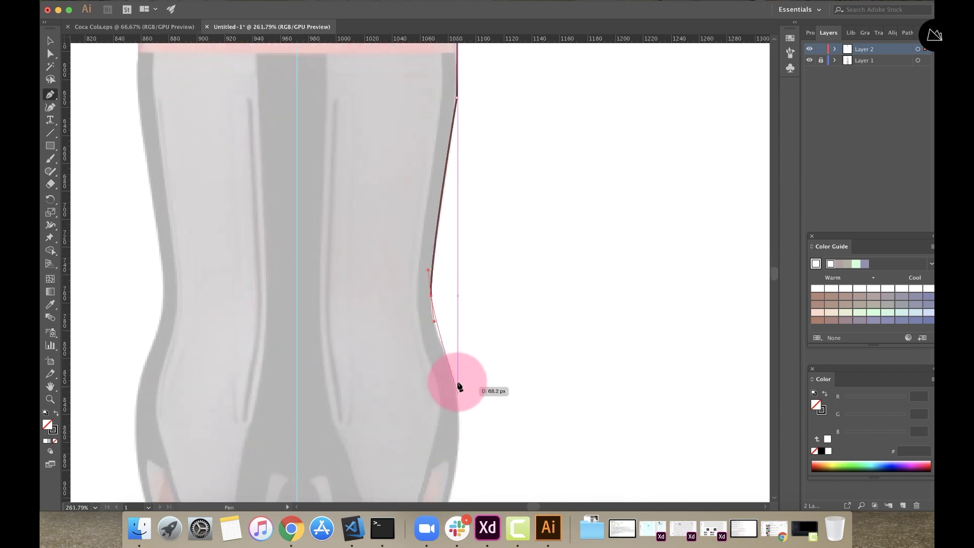
left_click(431, 294)
left_click_drag(452, 375, 458, 388)
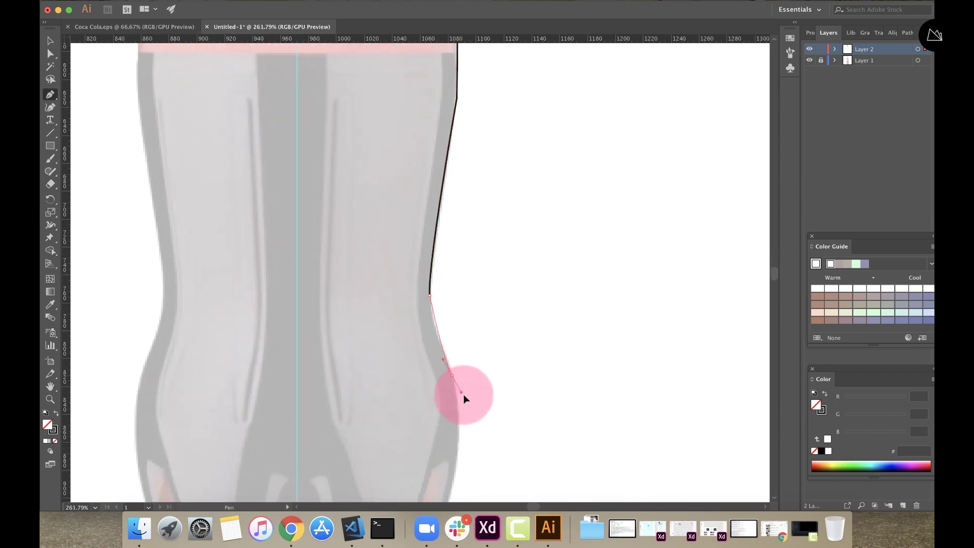
scroll(472, 330, "down", 4)
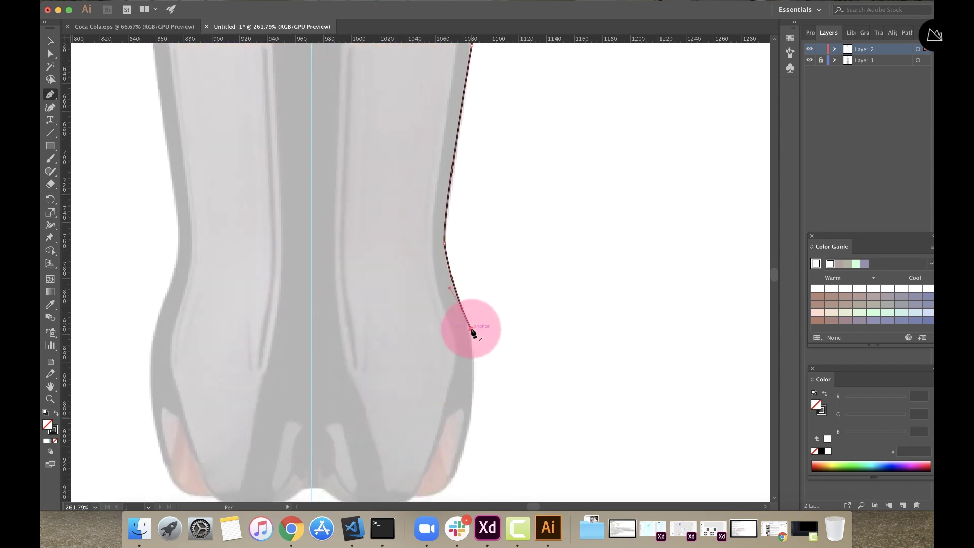
- Trace the lower bulge and the lobed underside of the base with curves, ending the path at the centre guide
scroll(464, 442, "left", 1)
left_click_drag(463, 428, 427, 486)
left_click(463, 427)
left_click_drag(431, 438, 367, 452)
mouse_move(364, 447)
left_mouse_down()
mouse_move(331, 417)
mouse_move(374, 441)
mouse_move(363, 446)
left_mouse_up()
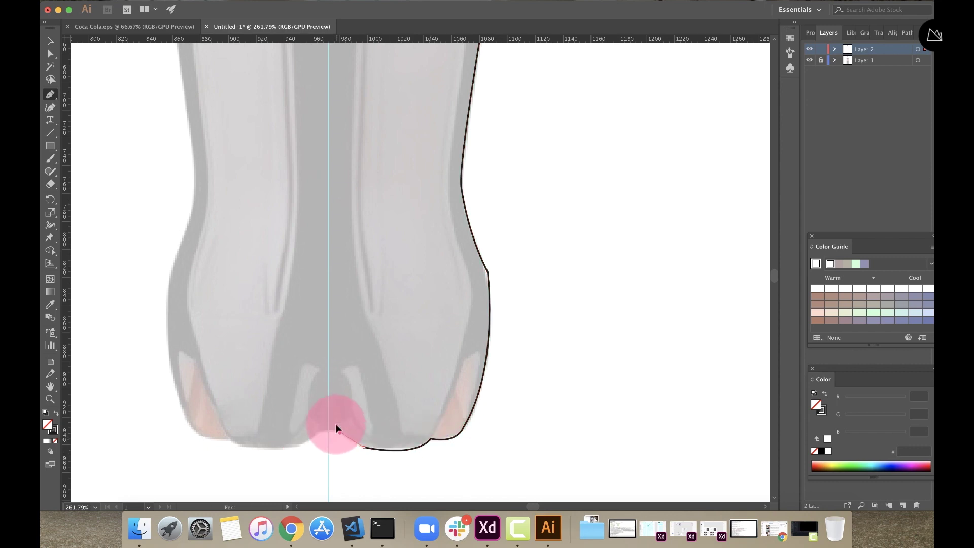
left_click(329, 430)
left_click(50, 40)
scroll(348, 467, "up", 5)
double_click(337, 429)
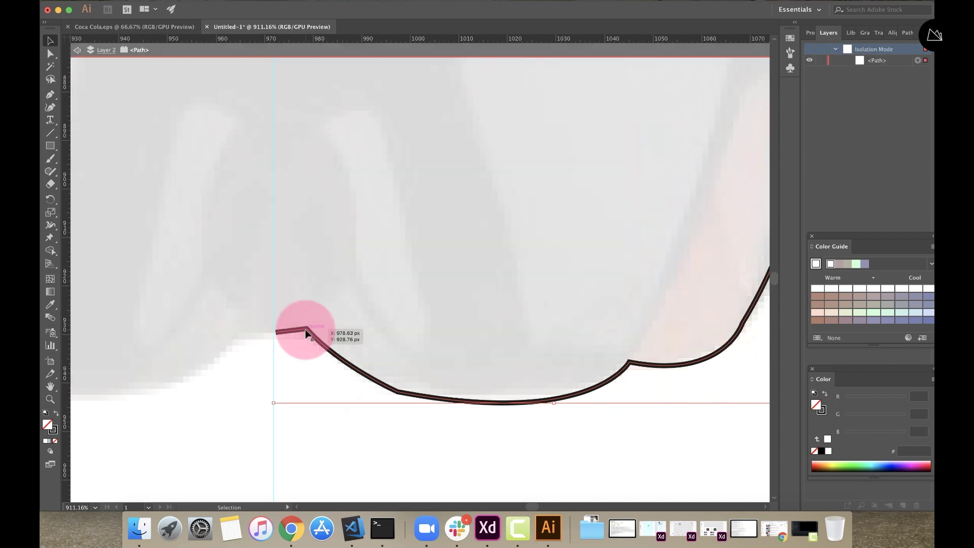
double_click(342, 452)
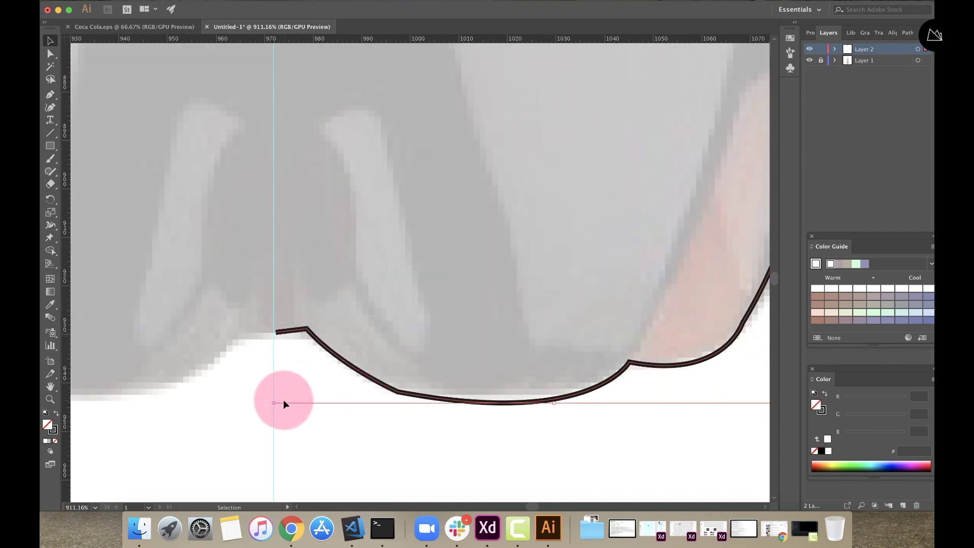
left_click_drag(274, 404, 278, 403)
key("super+z")
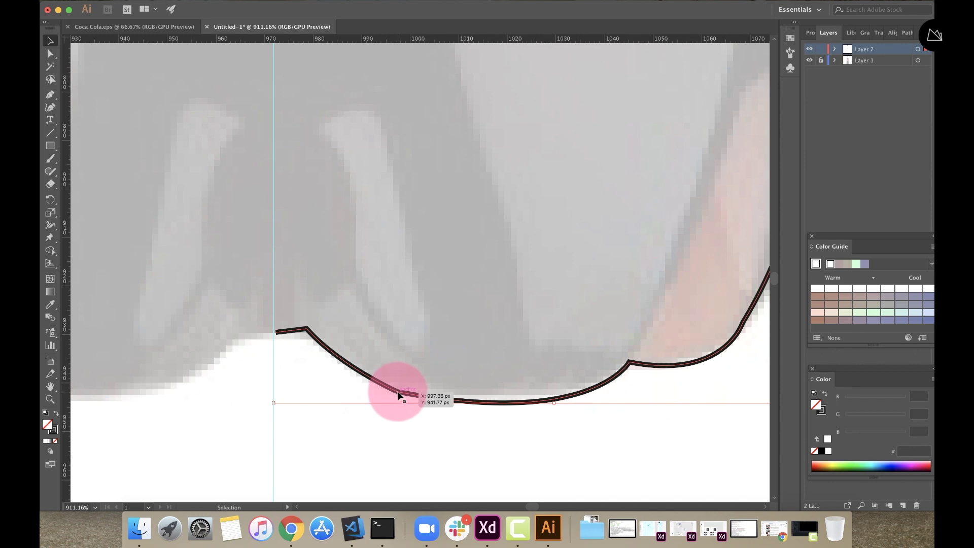
- Reposition the path's last anchor points with Direct Selection so the short segment at the centre guide runs level
left_click(59, 60)
left_click(306, 329)
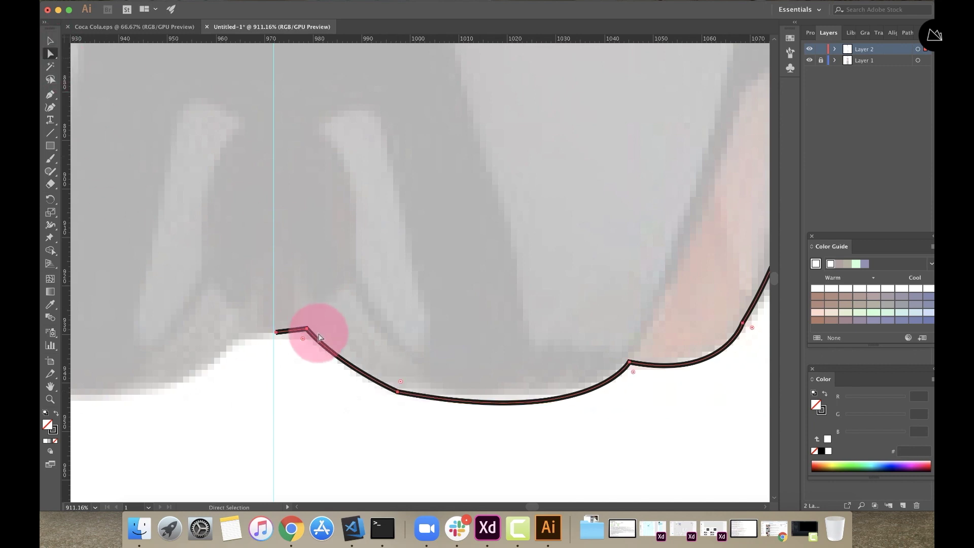
left_click_drag(306, 332, 304, 335)
scroll(286, 337, "up", 5)
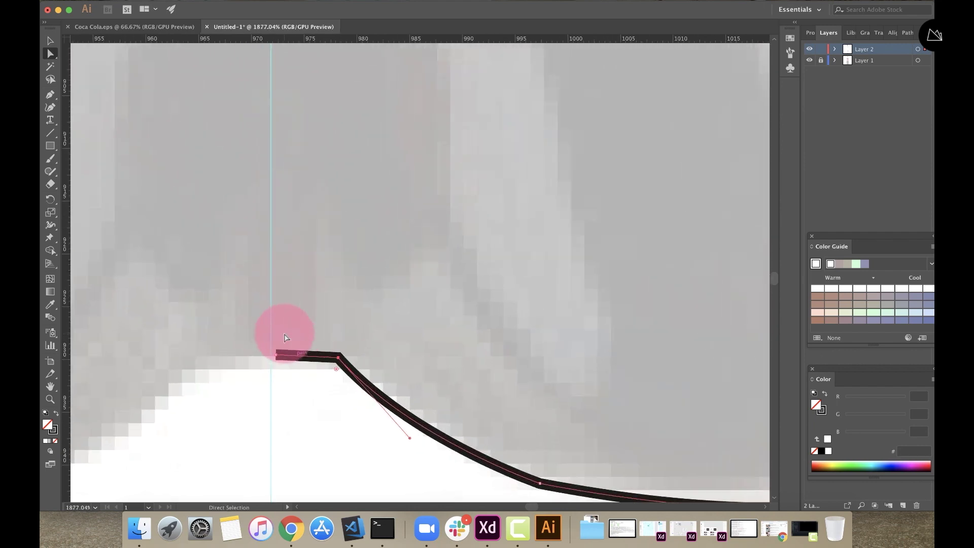
left_click_drag(378, 336, 377, 331)
scroll(378, 333, "down", 2)
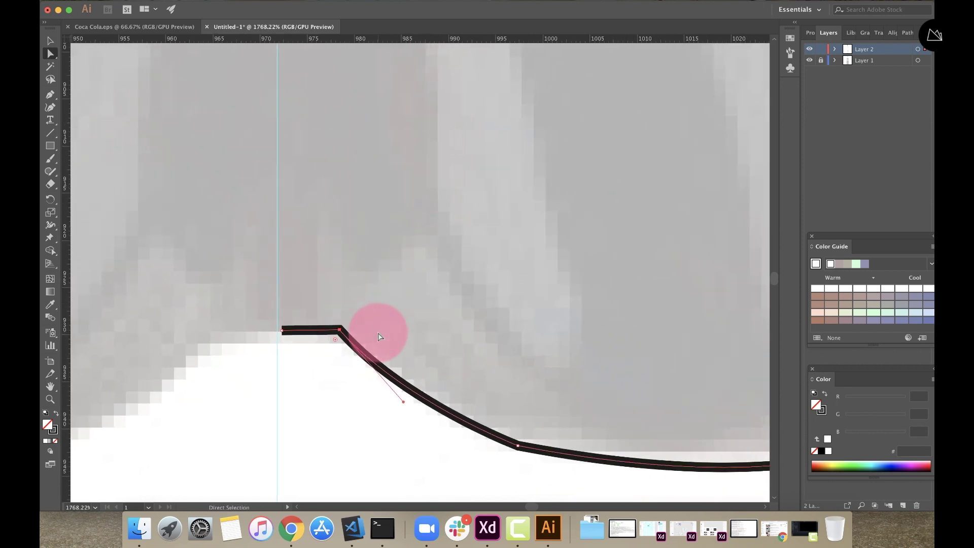
- Convert the corner anchor on the base's underside nearest the centre notch to a smooth point and refine its curve
left_click(518, 448)
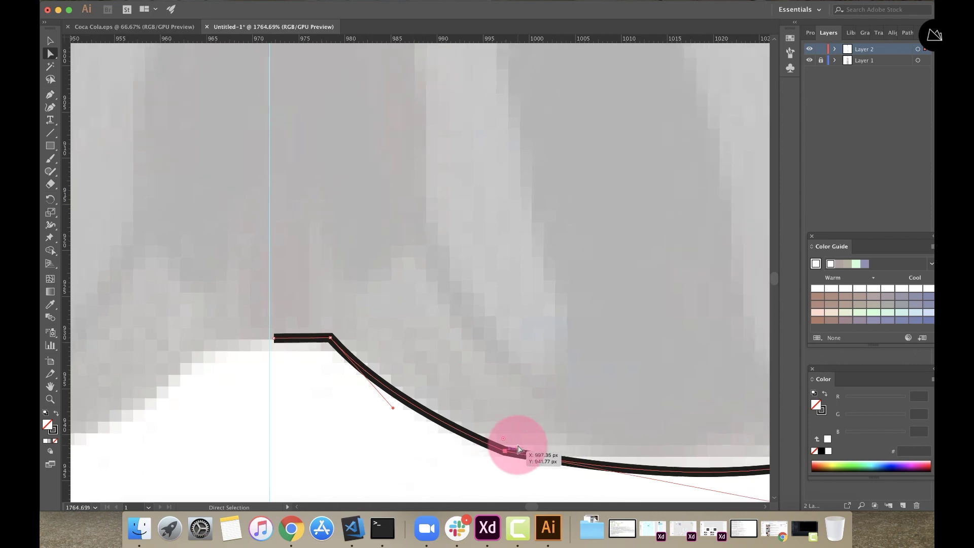
scroll(515, 446, "down", 2)
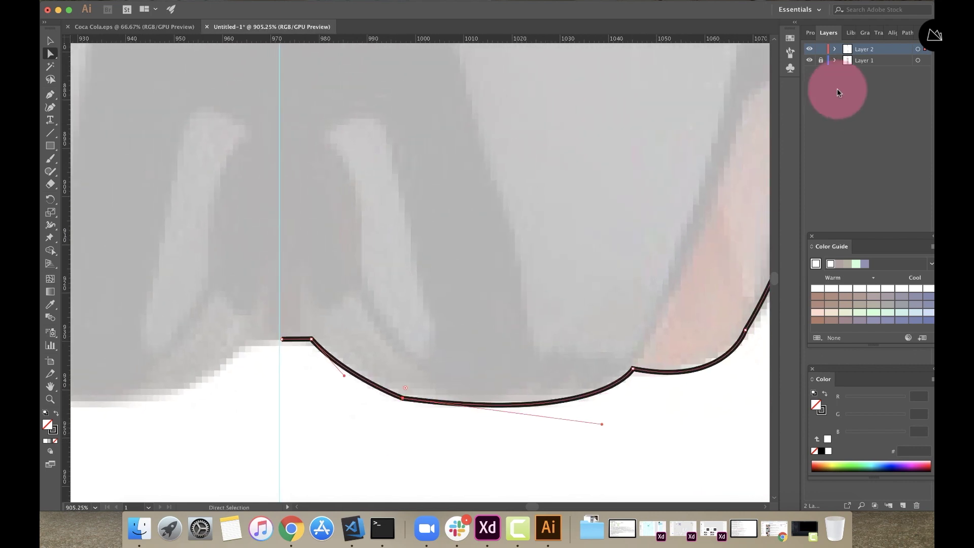
left_click(810, 32)
left_click_drag(597, 446, 584, 435)
scroll(669, 347, "down", 2)
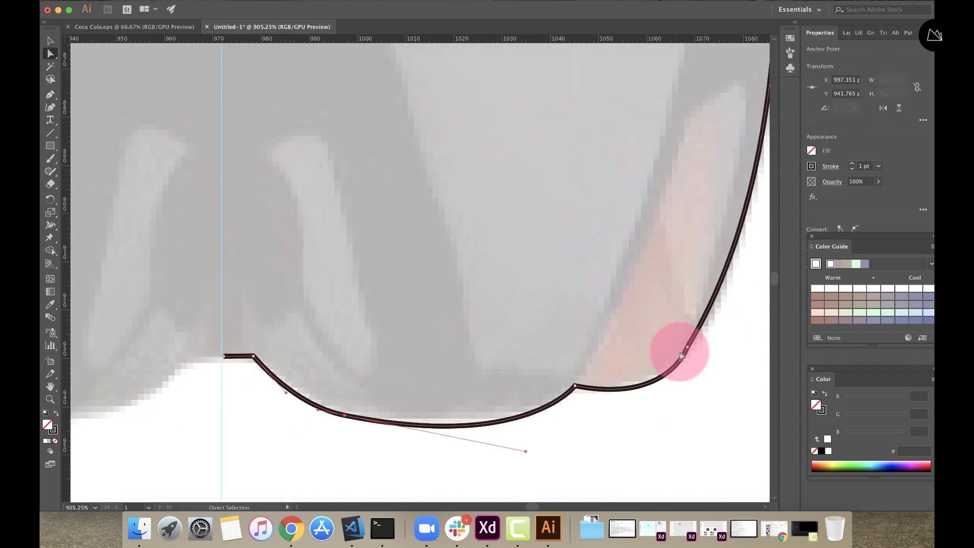
- Smooth the anchor at the base's lower outer corner and shift it outward to follow the bottle's edge
left_click(687, 348)
scroll(680, 350, "right", 3)
left_click_drag(557, 389, 576, 370)
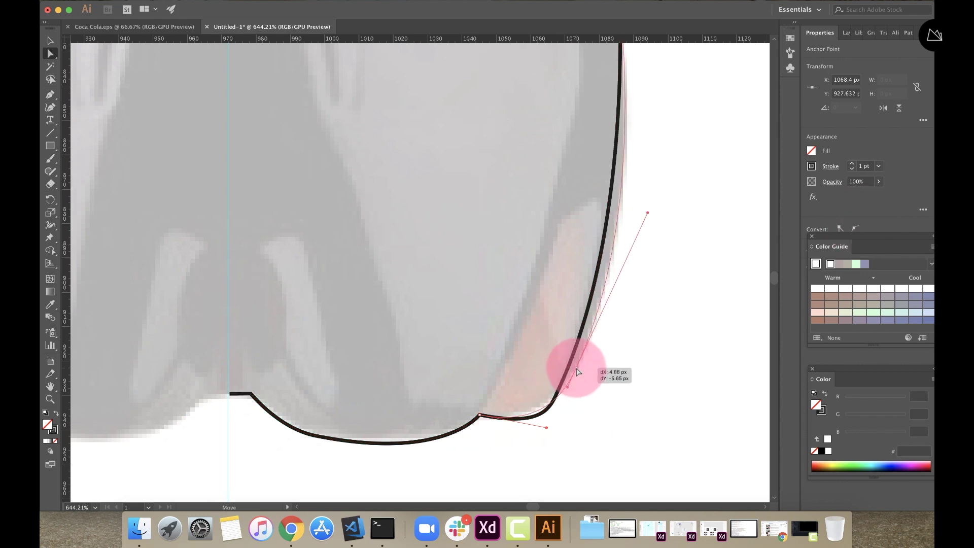
- Convert the anchor on the lower bulge's upper side to a smooth point and move it slightly inward onto the bottle's edge
scroll(576, 370, "down", 1)
scroll(593, 218, "right", 2)
left_click(610, 64)
scroll(723, 196, "down", 2)
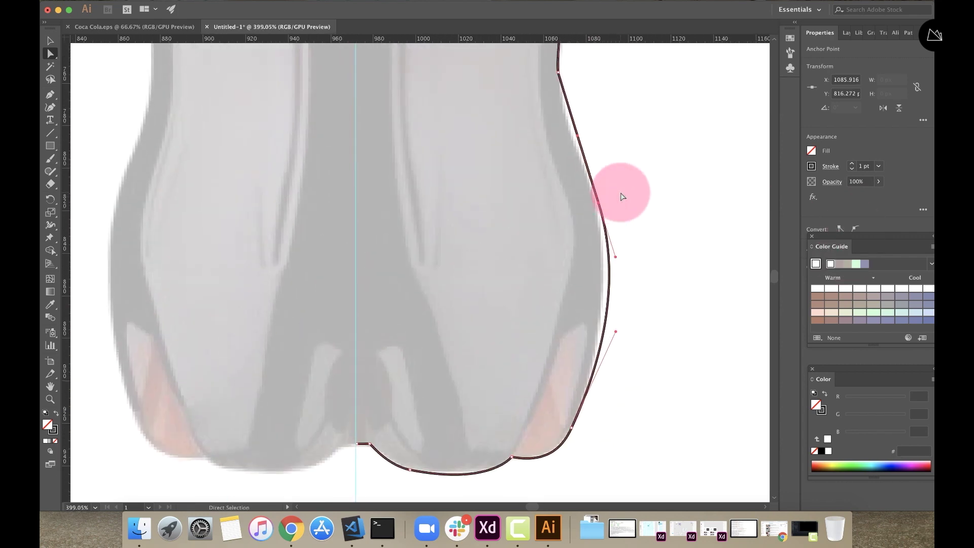
scroll(622, 197, "left", 1)
left_click_drag(598, 200, 591, 196)
- Convert the anchor at the bottle's narrow waist to a smooth point
scroll(548, 187, "up", 3)
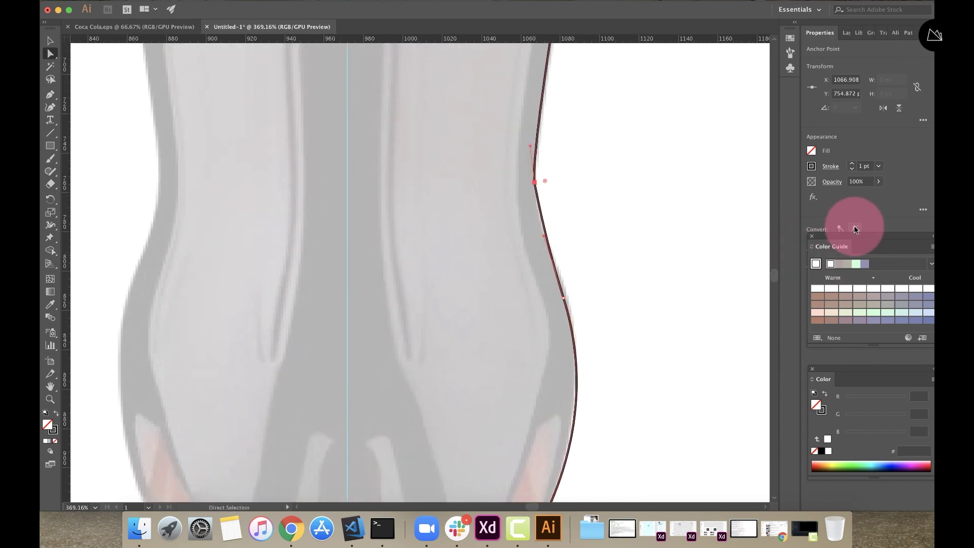
scroll(550, 200, "up", 3)
left_click(519, 231)
scroll(519, 232, "down", 4)
- Smooth the anchor just below the label, fit it to the bottle's edge, and deselect the path
scroll(520, 233, "up", 5)
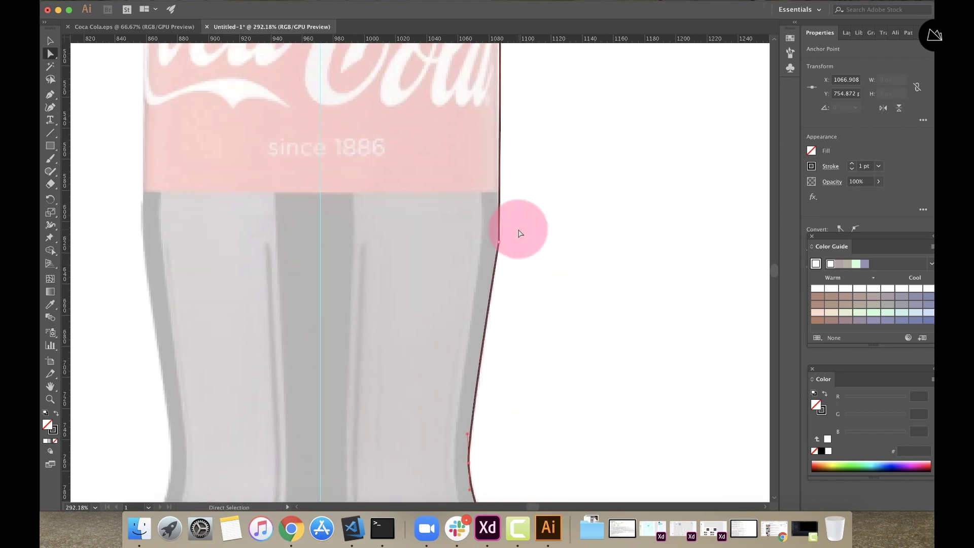
scroll(533, 265, "up", 3)
left_click_drag(456, 284, 456, 296)
scroll(461, 264, "down", 5)
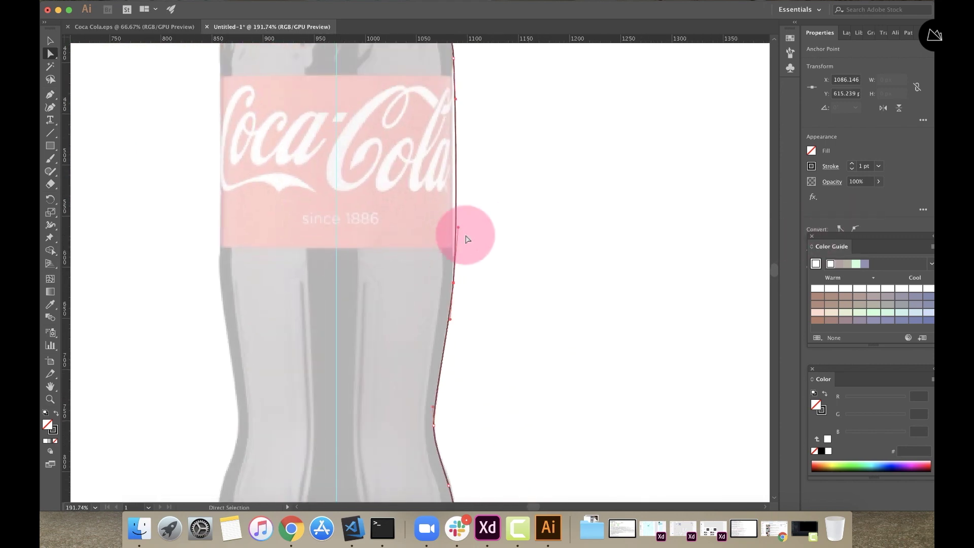
scroll(452, 223, "down", 4)
scroll(498, 250, "up", 2)
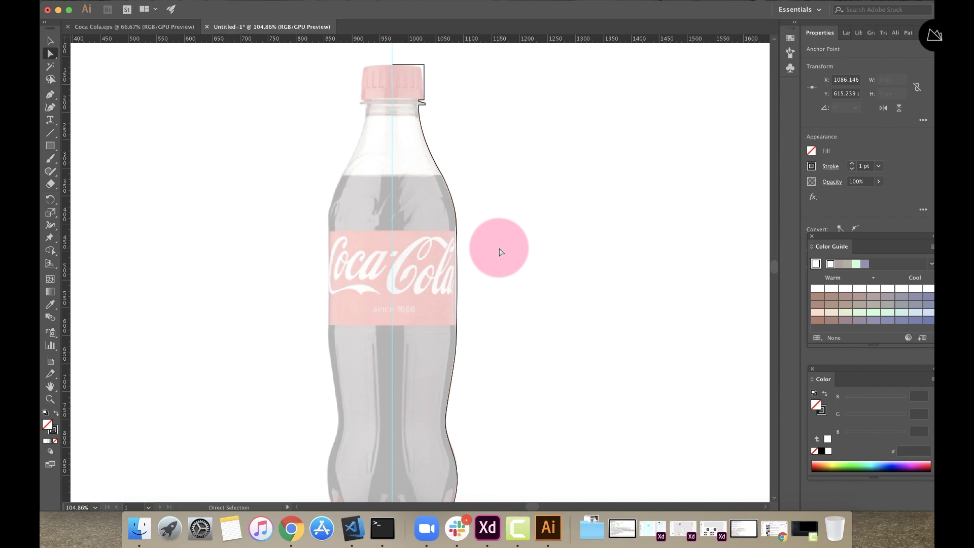
left_click(501, 252)
- Cut the outline with Scissors at the inner corner under the neck ring and at the liquid line
scroll(469, 184, "up", 3)
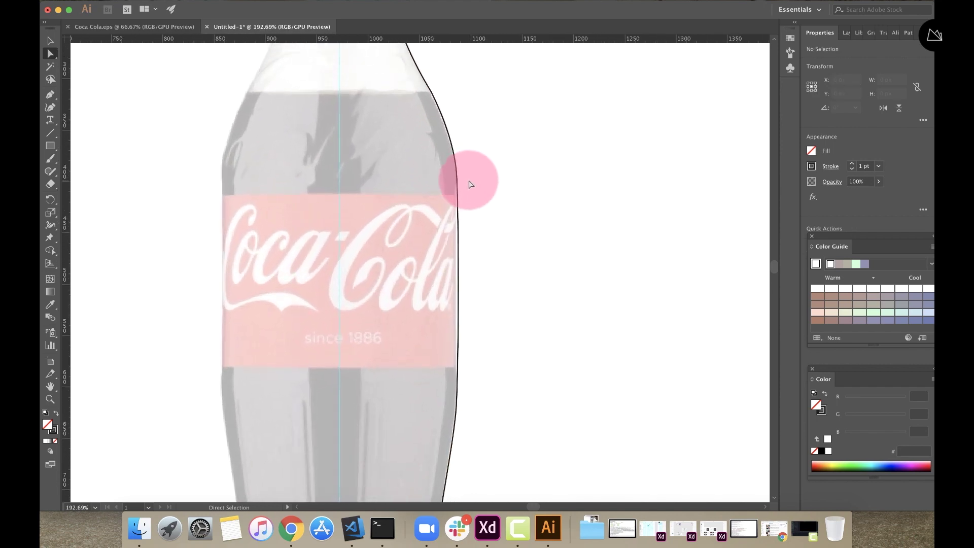
scroll(467, 184, "up", 5)
scroll(338, 169, "up", 2)
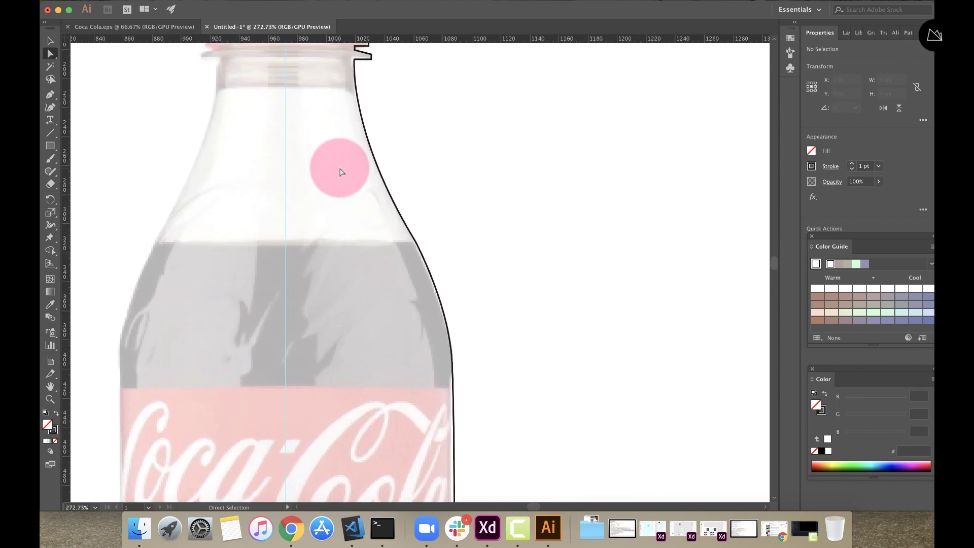
scroll(339, 172, "up", 5)
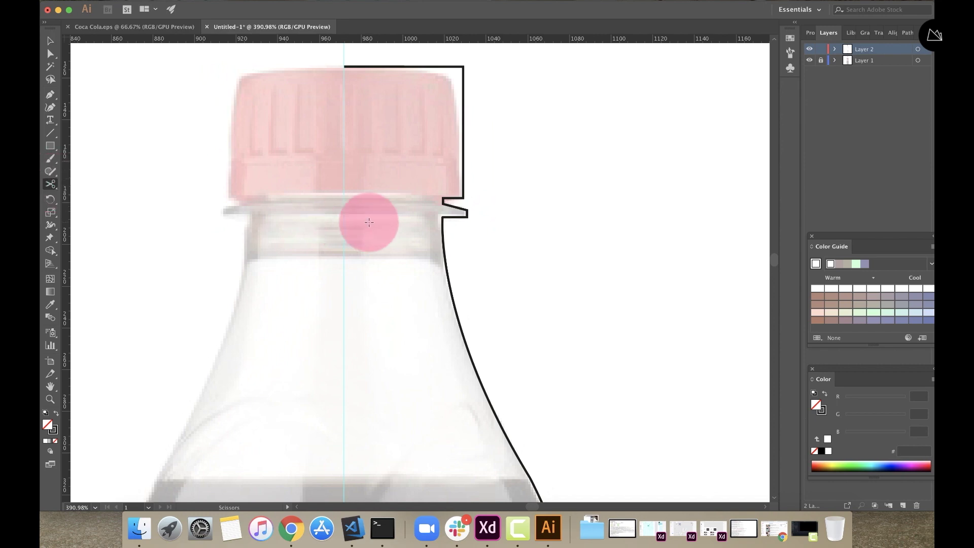
scroll(369, 222, "up", 5)
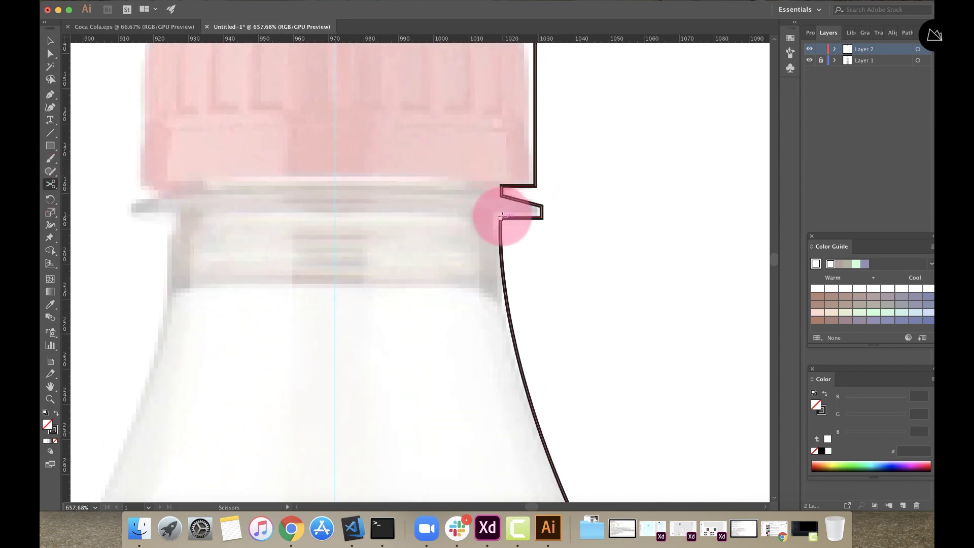
scroll(500, 217, "down", 4)
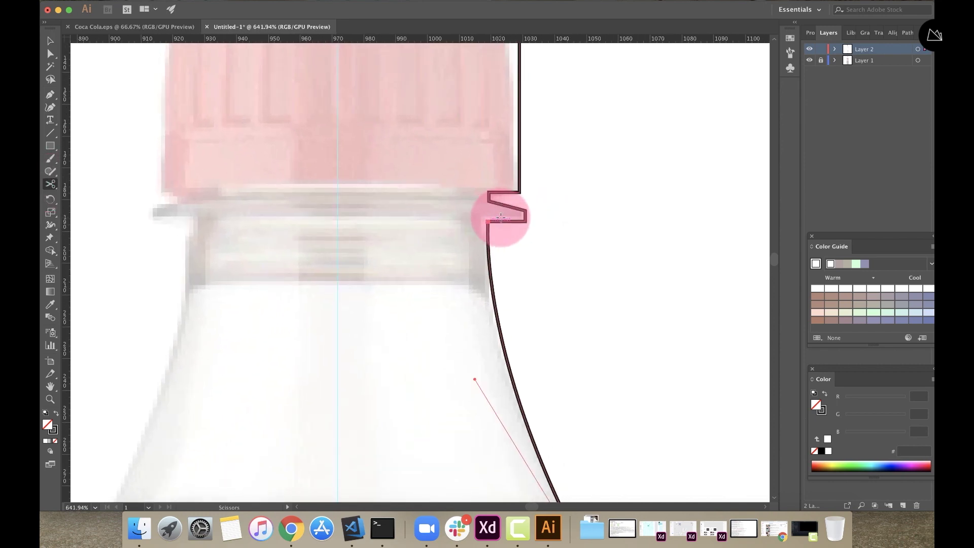
left_click(532, 432)
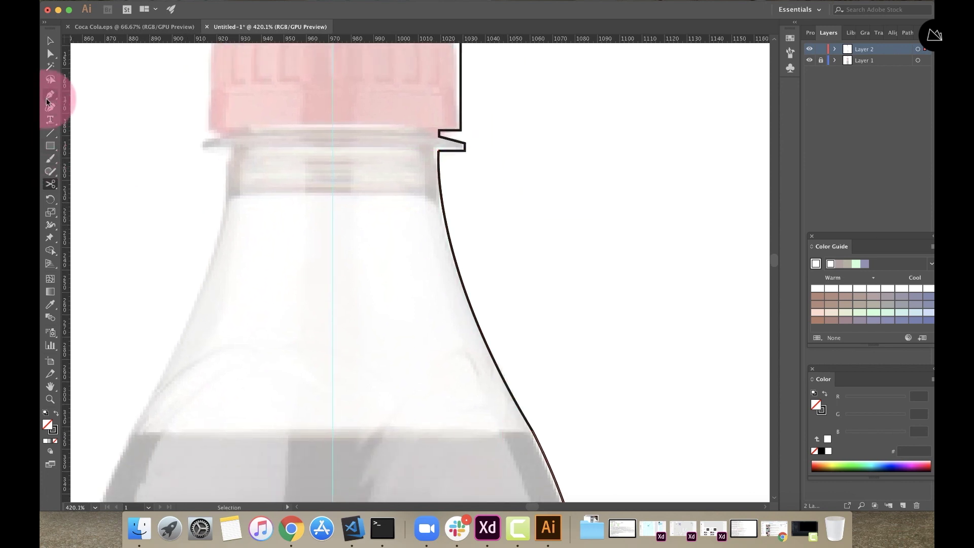
- Move the cut neck segment about 70 px horizontally to the right, clear of the bottle, and deselect it
left_click(49, 40)
left_click(454, 247)
key("shift+Right")
key("shift+Right")
key("shift+Right")
key("shift+Right")
key("shift+Right")
key("shift+Right")
key("shift+Right")
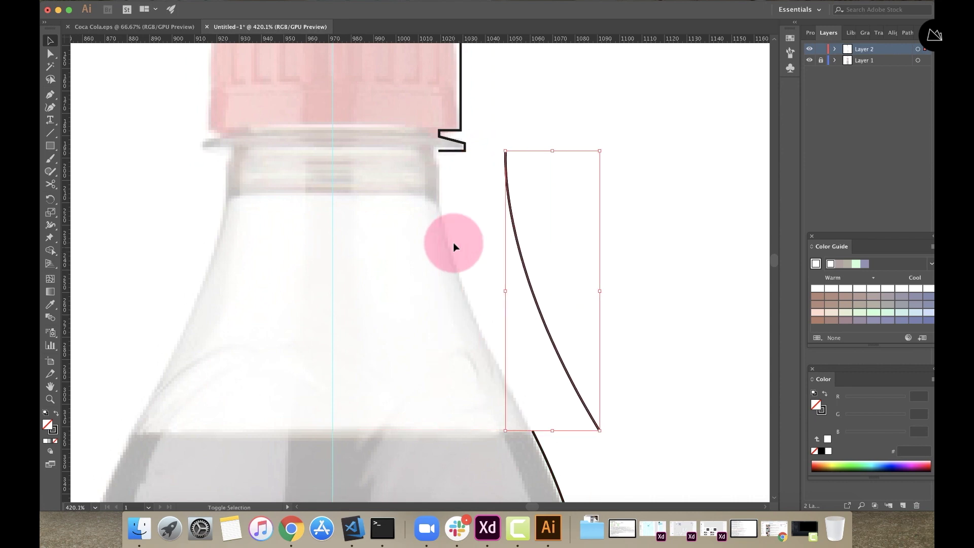
left_click(484, 228)
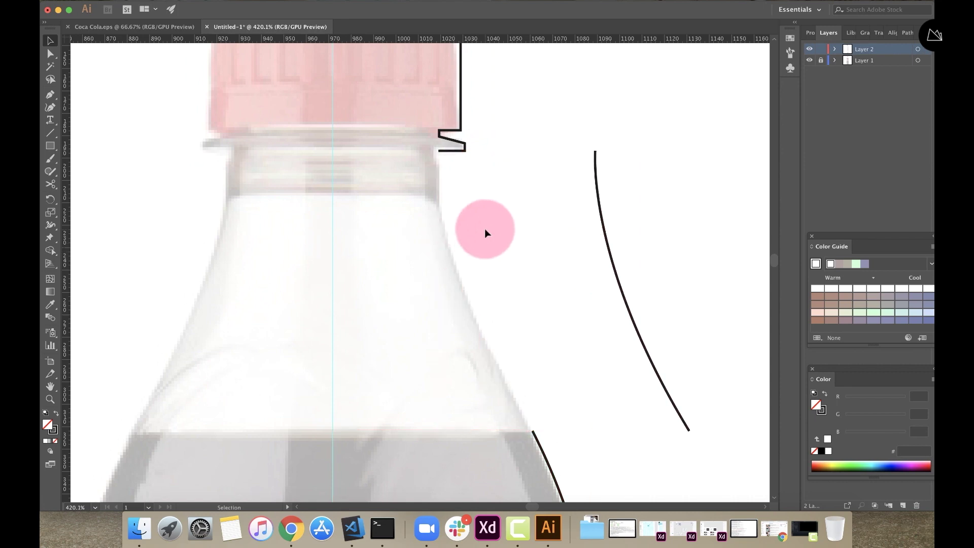
- Extend the open lower end of the cap and neck ring path with a straight horizontal line to the centre guide
key("p")
left_click(439, 151)
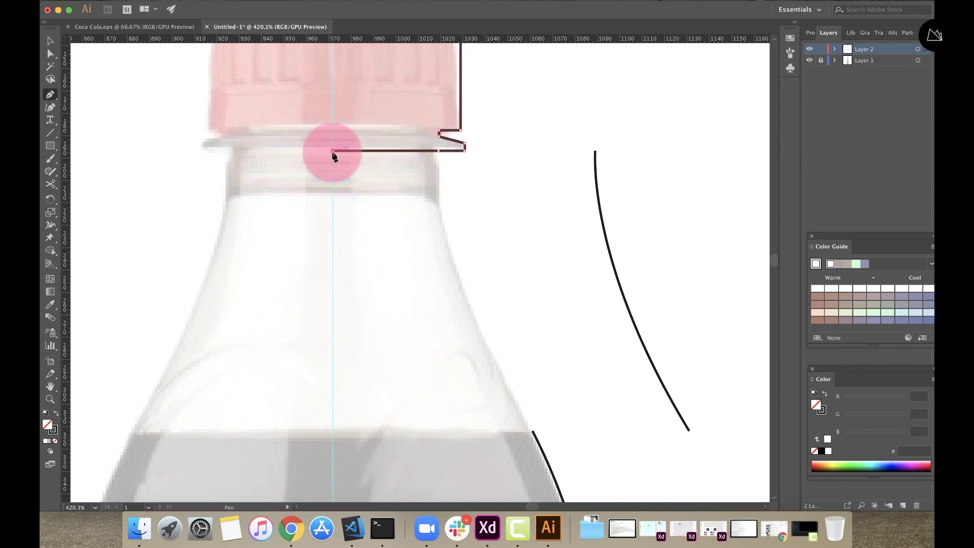
left_click(42, 31, "super")
left_click(50, 41)
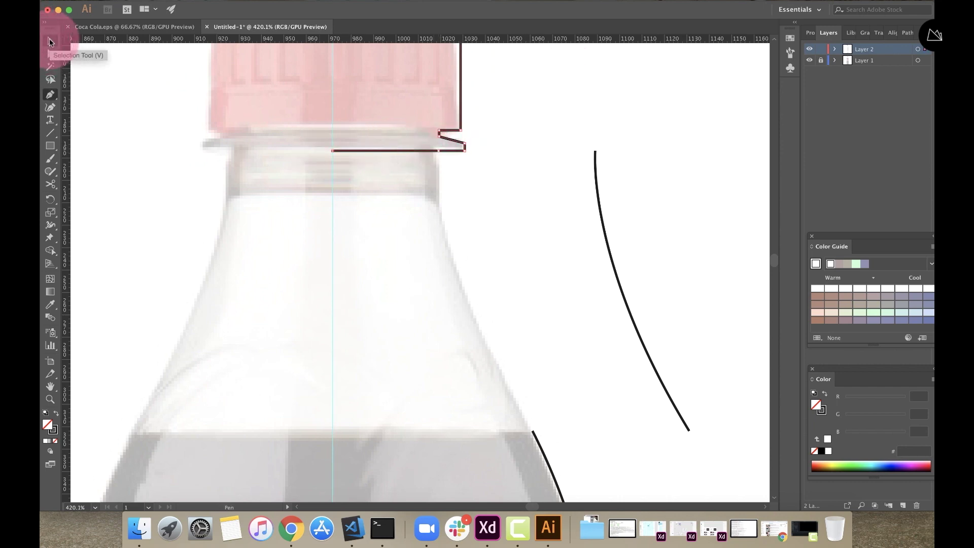
- Extend the lower body path's upper end along the liquid line to the centre guide with a straight segment and deselect it
left_click(534, 432)
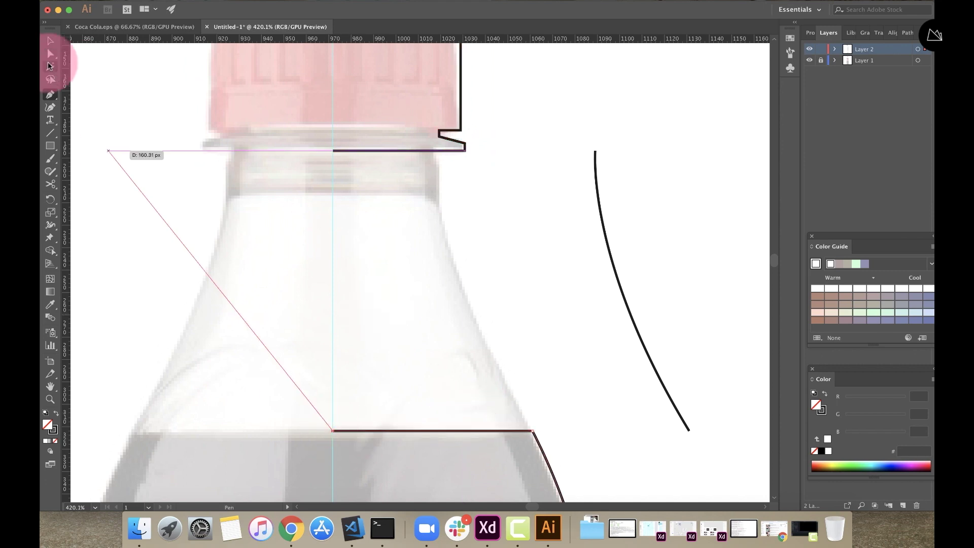
left_click(50, 41)
left_click(429, 255)
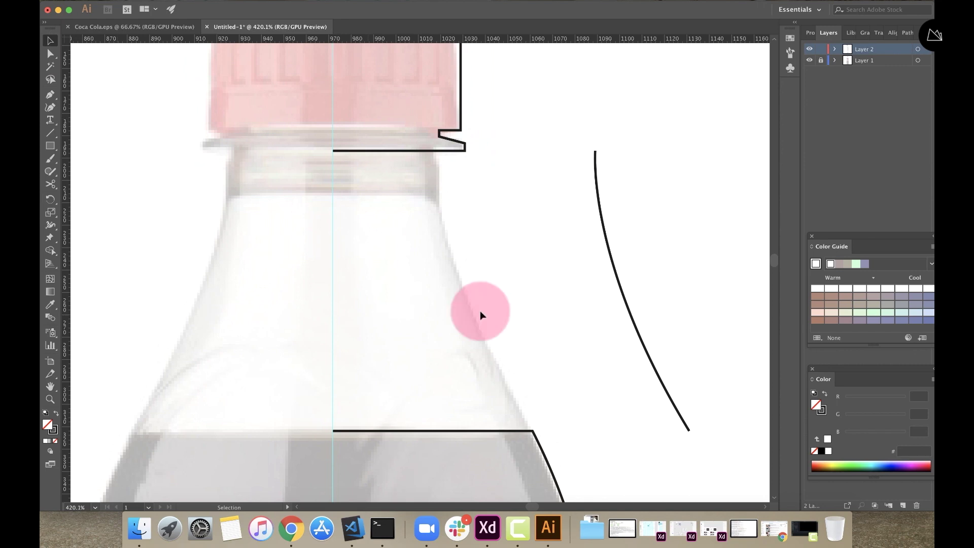
- Extend the upper end of the separated neck segment with a straight horizontal line about 17 px past the centre guide
left_click(609, 248)
key("p")
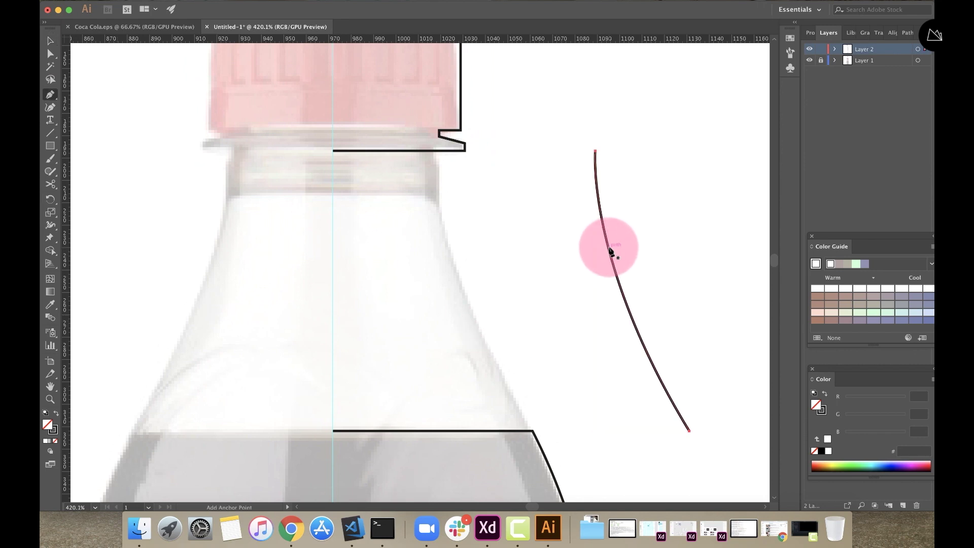
left_click(596, 151)
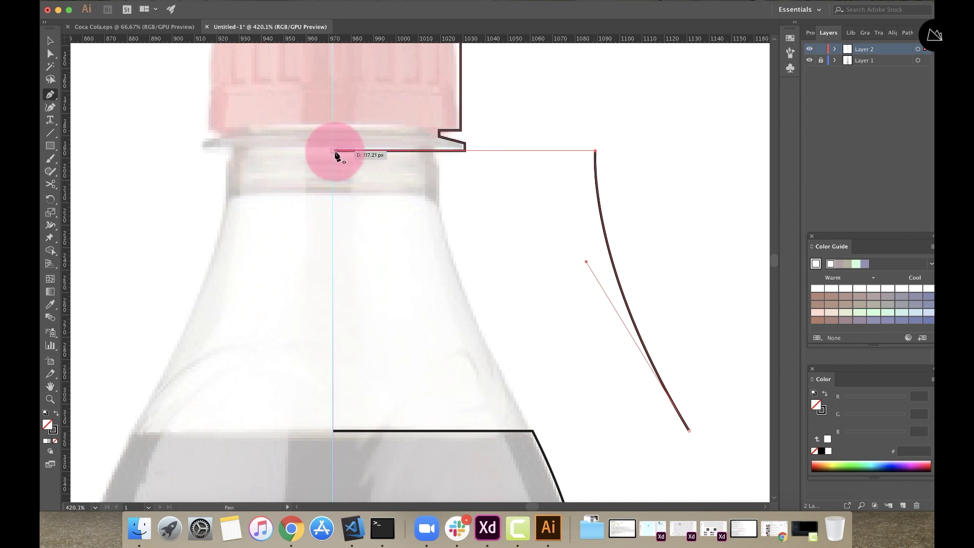
left_click(295, 150)
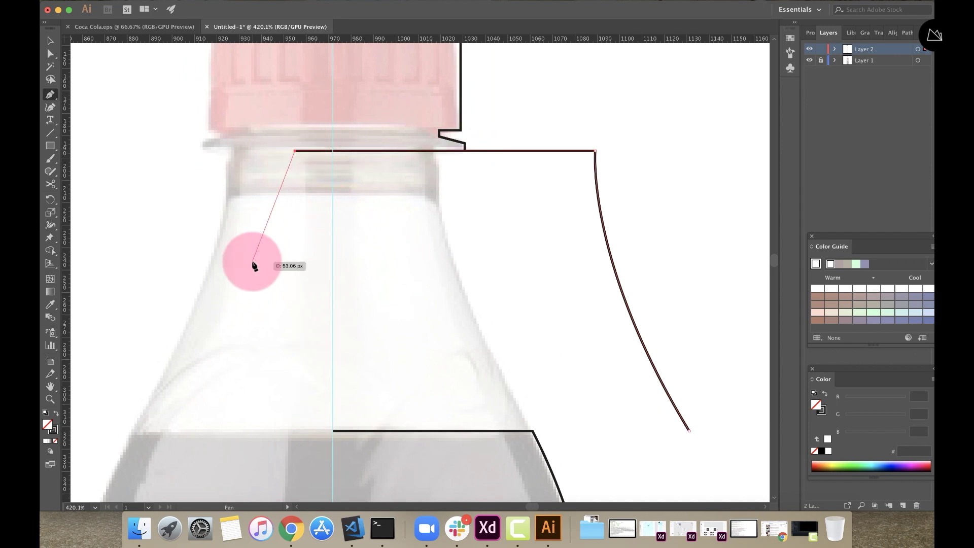
left_click(51, 41)
- Extend the neck segment's lower end with a straight horizontal line about 17 px past the centre guide and switch to outline view
key("p")
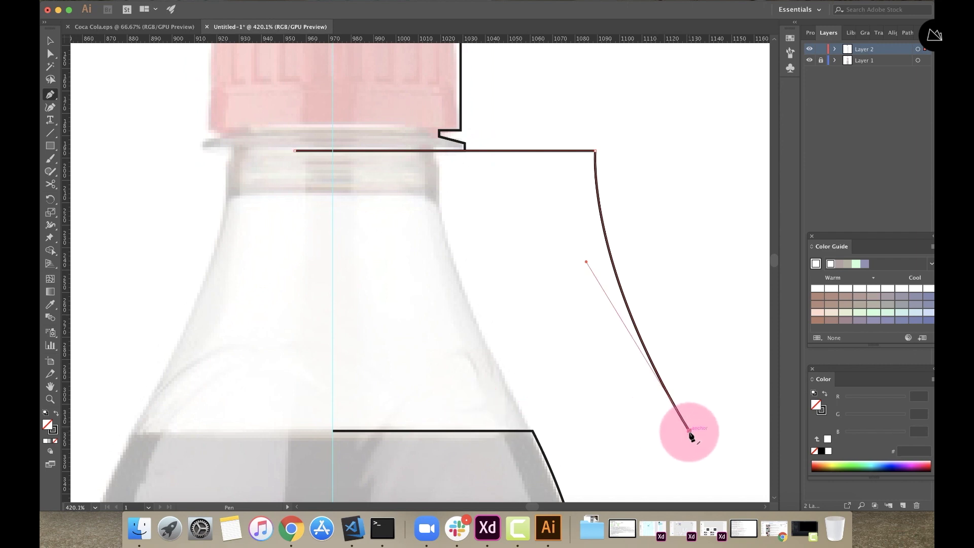
left_click(294, 430)
left_click_drag(294, 430, 161, 298)
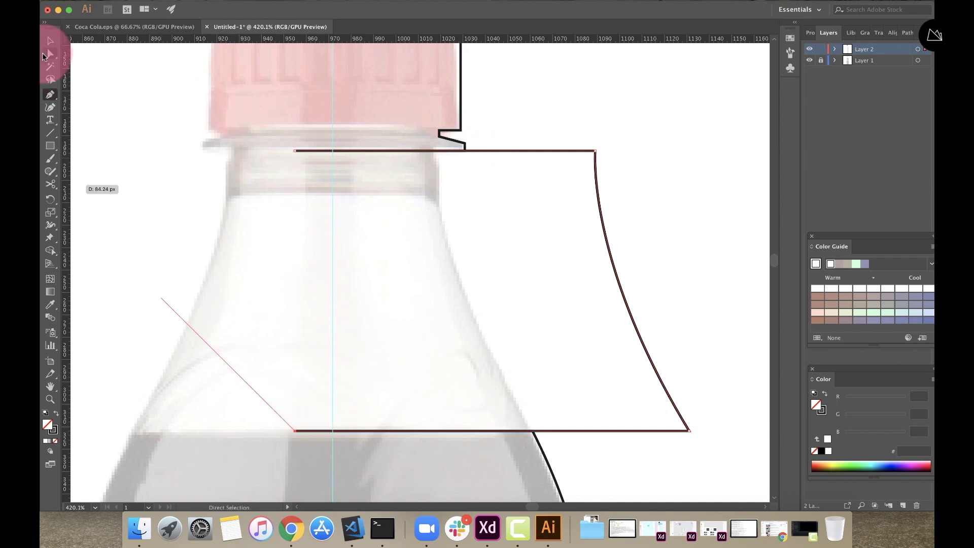
left_click(489, 223)
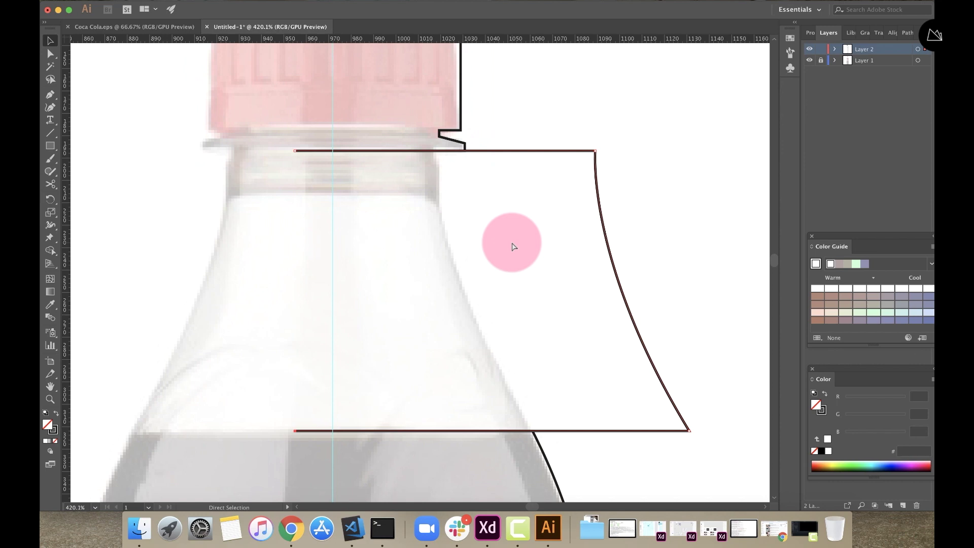
key("super+y")
key("shift+Left")
key("shift+Left")
key("shift+Left")
key("shift+Left")
key("shift+Left")
key("shift+Left")
key("shift+Left")
key("shift+Left")
key("shift+Left")
key("a")
key("super+z")
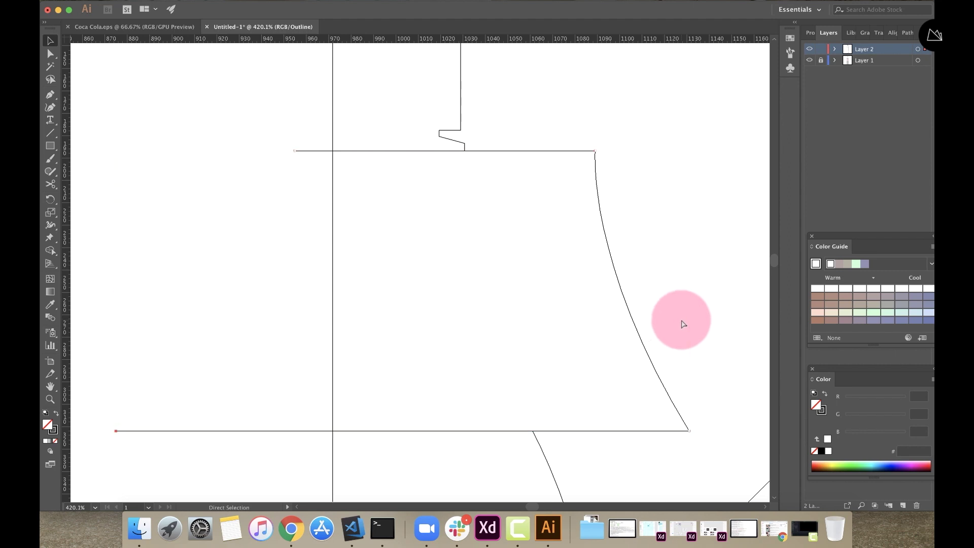
key("super+z")
- Move the whole neck path about 70 px left so its lower corner meets the body path's upper corner, and return to preview view
key("v")
left_click(685, 310)
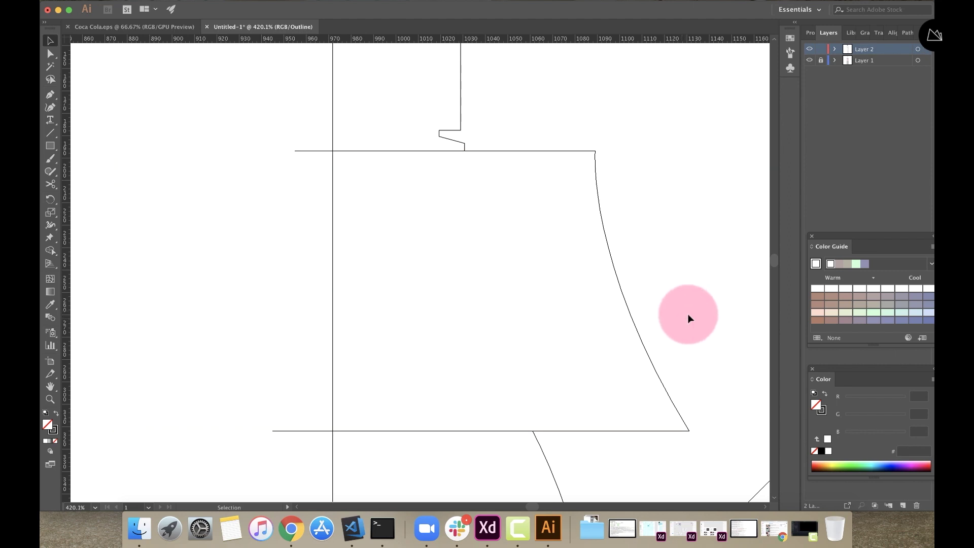
left_click(633, 331)
key("shift+Left")
key("shift+Left")
key("shift+Left")
key("shift+Left")
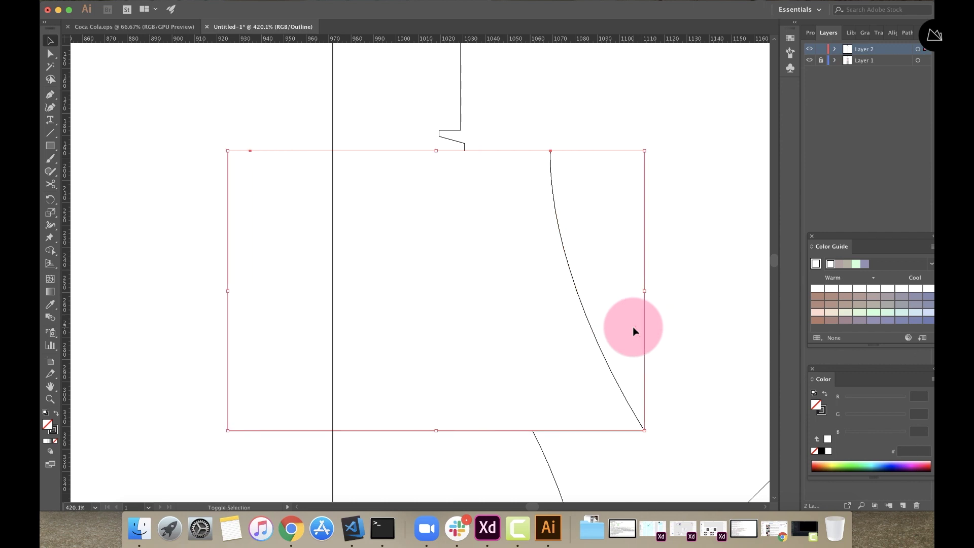
key("shift+Left")
key("shift+Left")
key("shift+Left")
key("shift+Left")
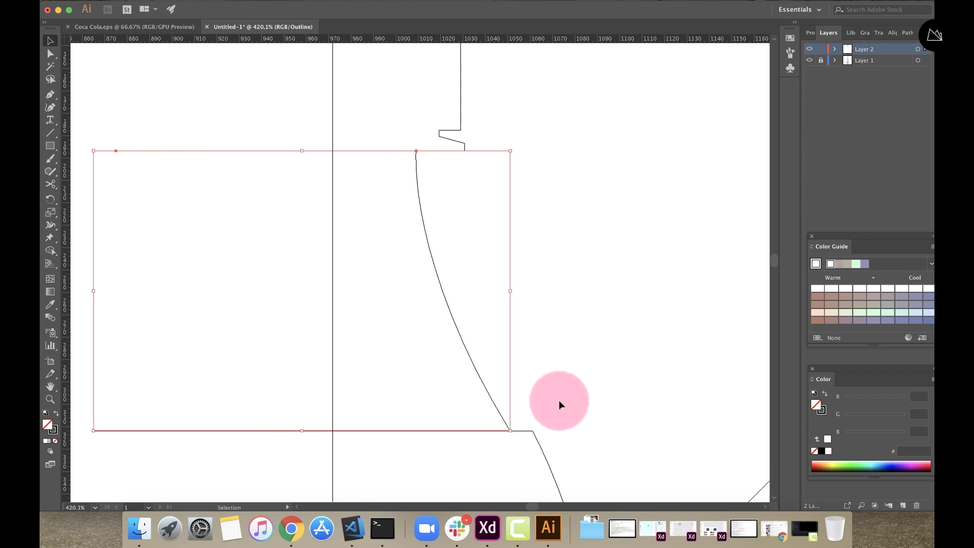
scroll(557, 405, "up", 6)
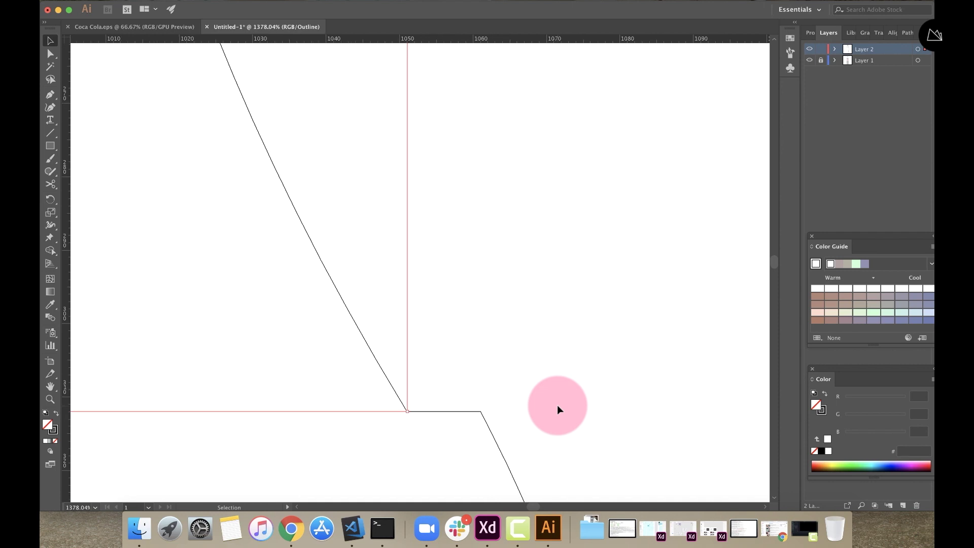
key("shift+Right")
left_click(557, 405)
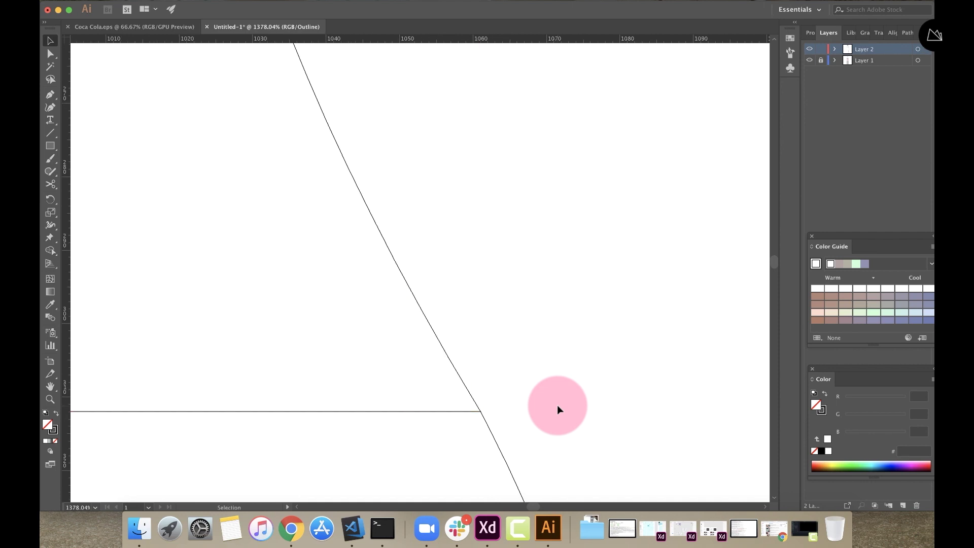
scroll(494, 405, "down", 4)
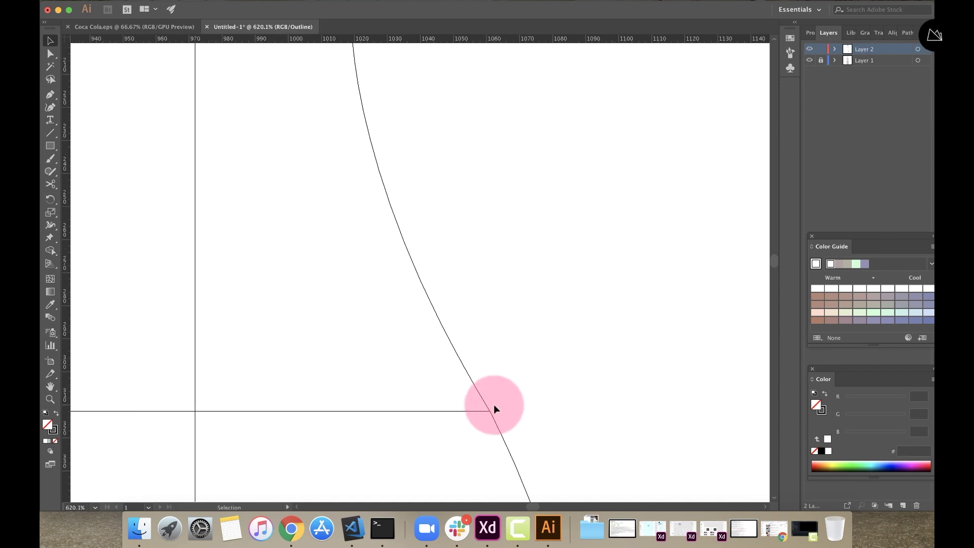
scroll(385, 218, "down", 5)
key("super+y")
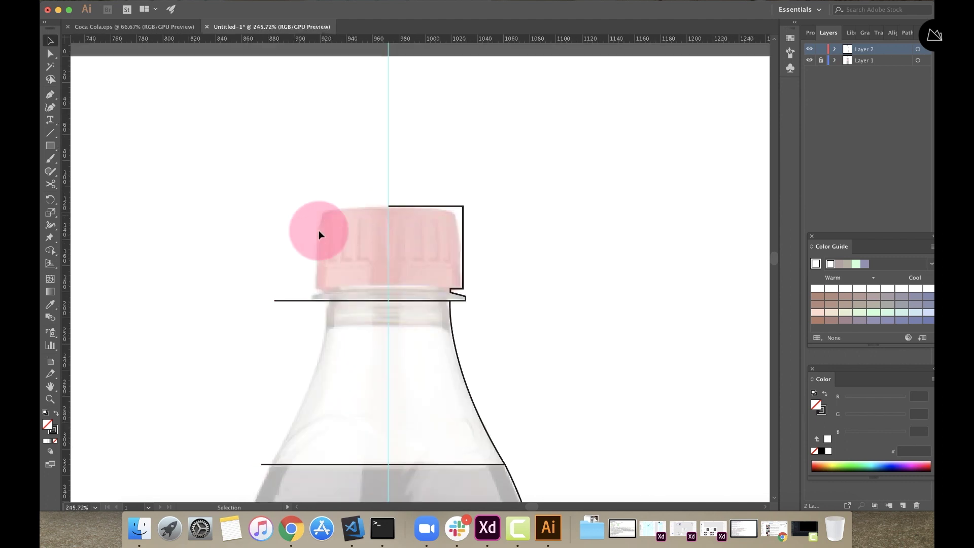
- Shorten the neck path's upper and lower horizontal lines so both open ends lie on the centre guide, and deselect the path
left_click(278, 300)
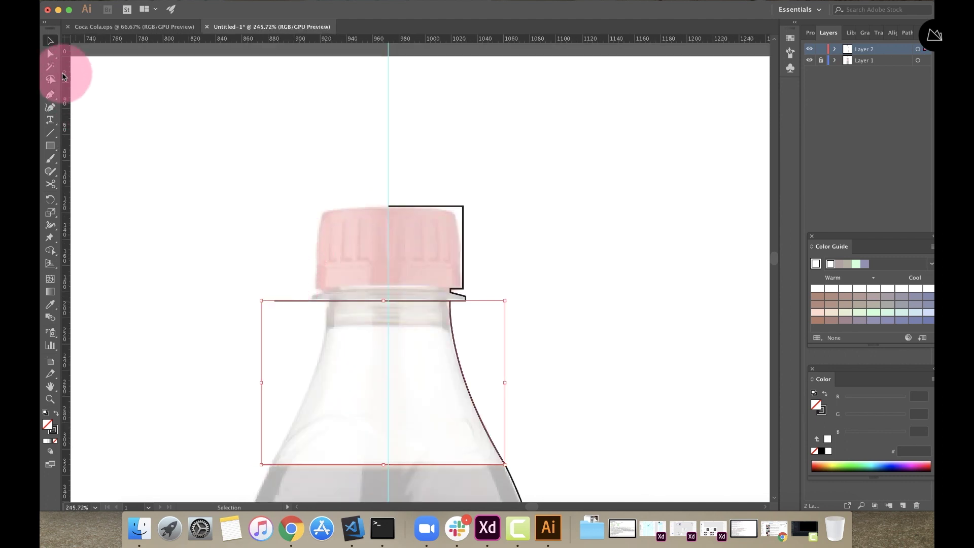
left_click(50, 54)
scroll(271, 325, "up", 1)
scroll(271, 324, "up", 4)
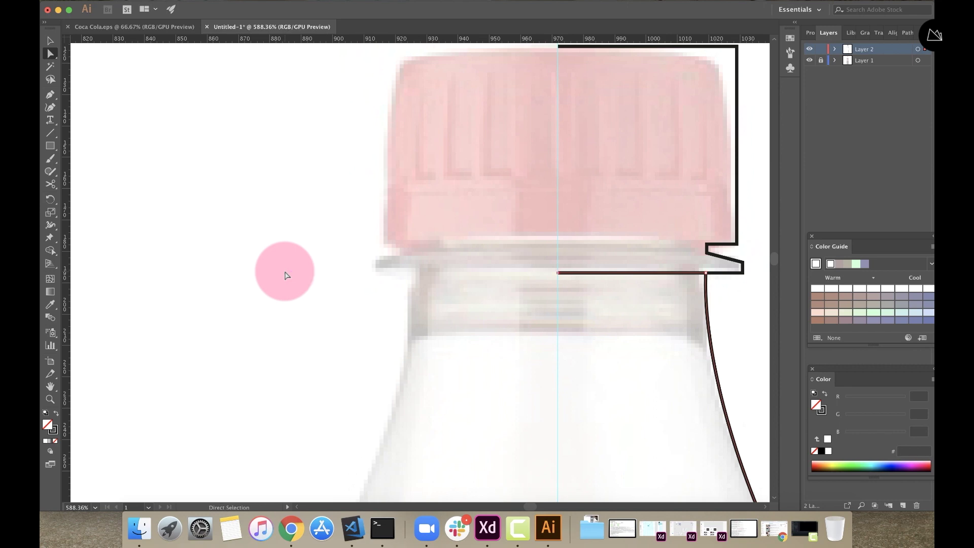
scroll(285, 275, "down", 4)
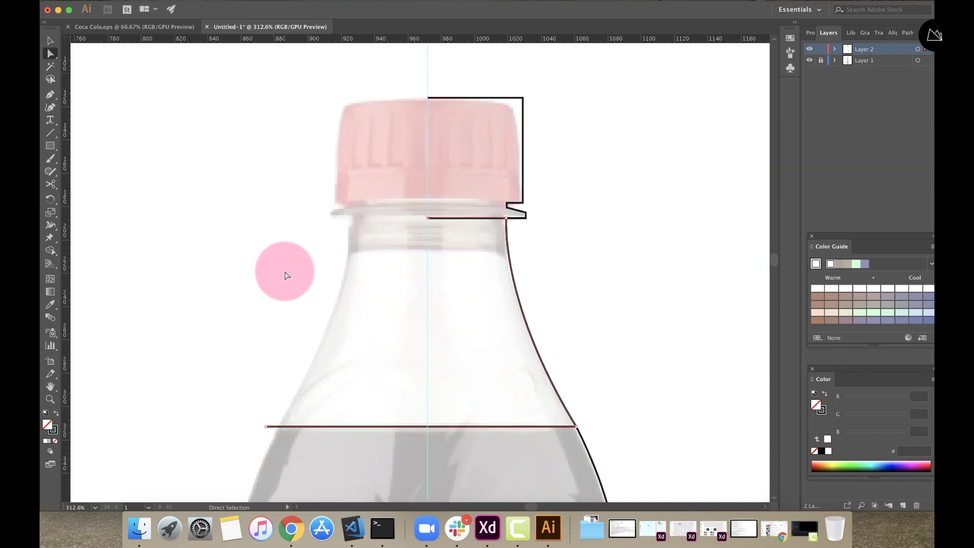
left_click_drag(259, 429, 264, 429)
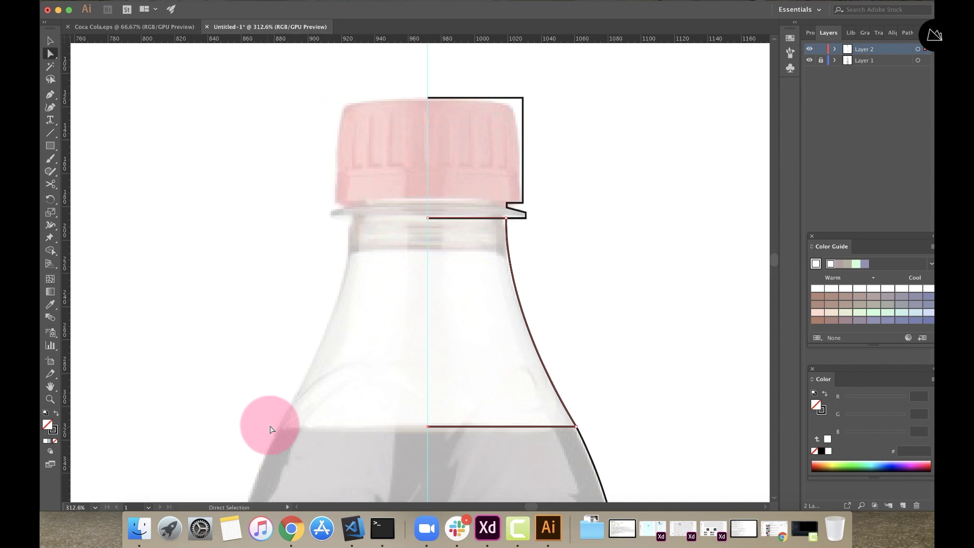
left_click(570, 326)
- Select the cap path and round its upper outer corner to follow the cap's shoulder
scroll(569, 327, "down", 2)
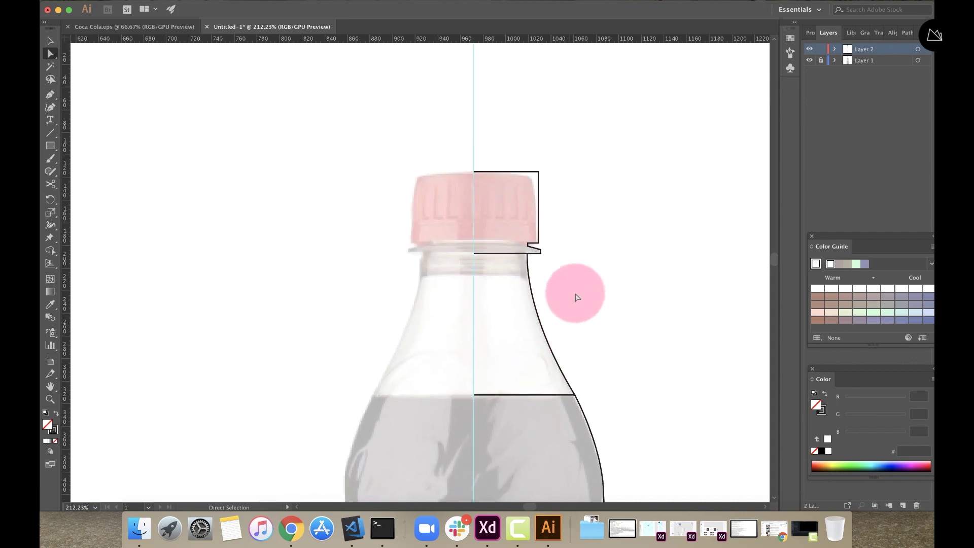
scroll(561, 269, "up", 3)
scroll(562, 270, "up", 3)
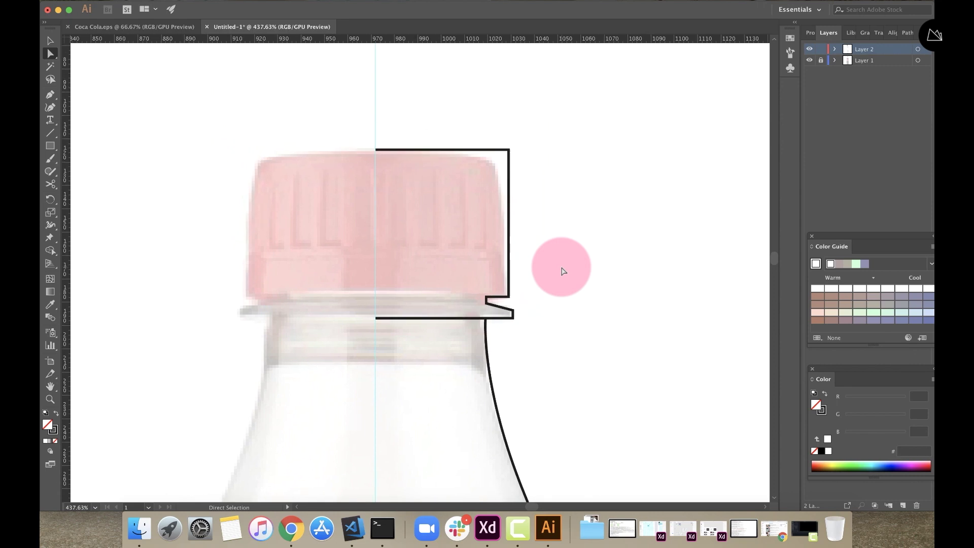
left_click(516, 163)
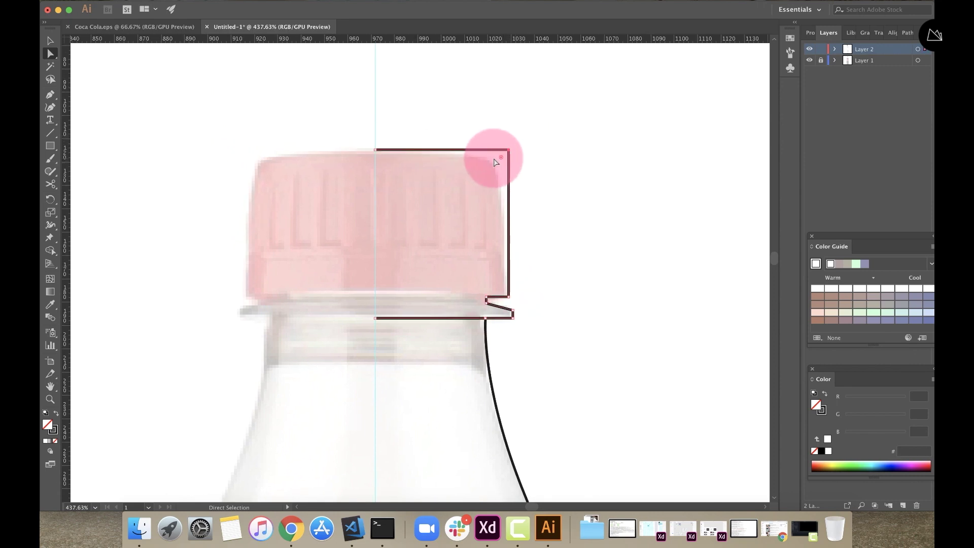
left_click_drag(501, 158, 497, 205)
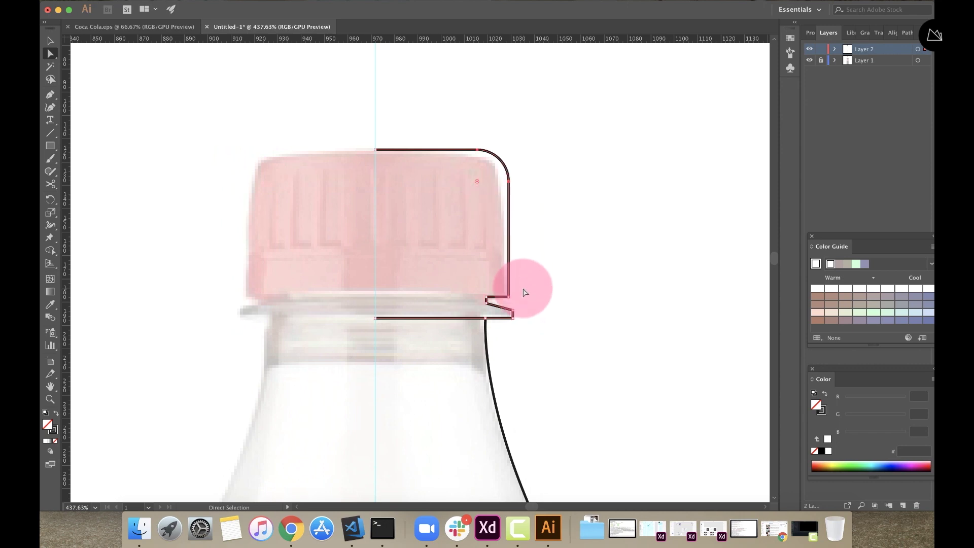
- Round the cap's lower outer corner, the inner corners of the notch beneath it and the neck ring's outer corners
scroll(522, 289, "up", 5)
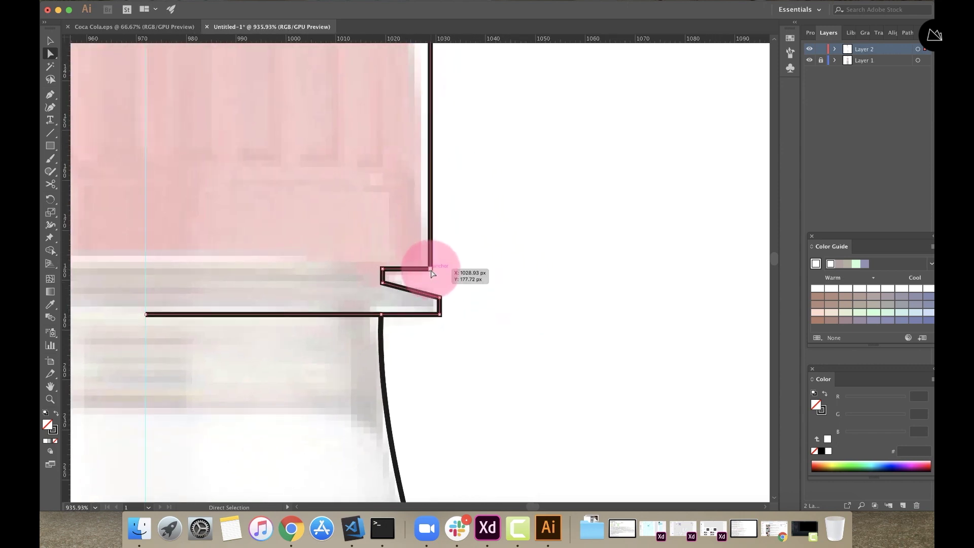
left_click_drag(429, 267, 428, 244)
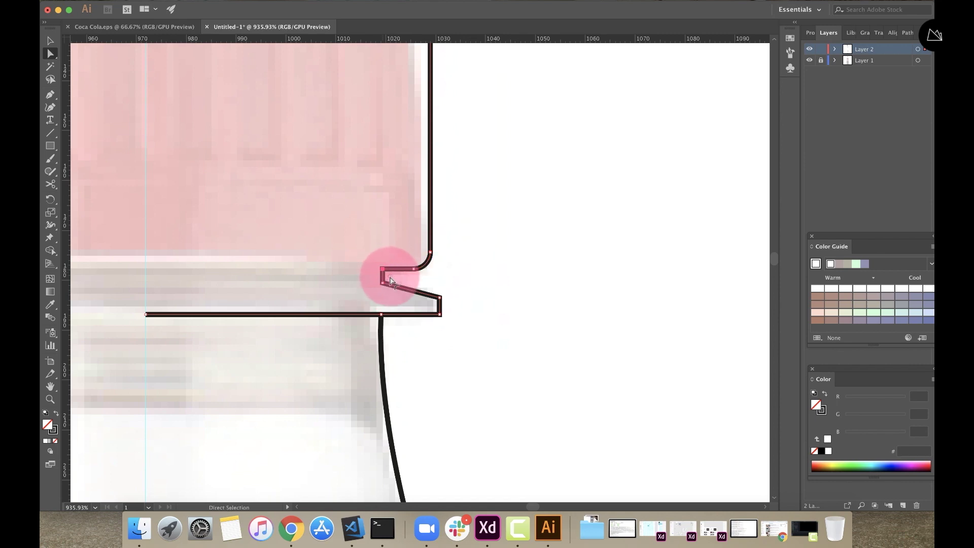
left_click_drag(390, 283, 452, 311)
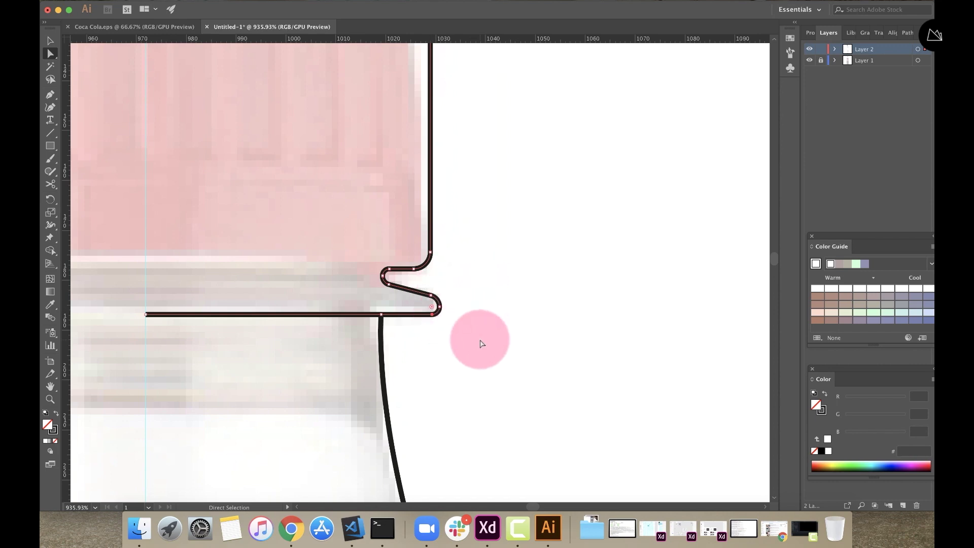
- Hide the photo layer Layer 1 to examine the traced outline on its own, and show the layer again
scroll(479, 341, "down", 3)
scroll(524, 350, "down", 3)
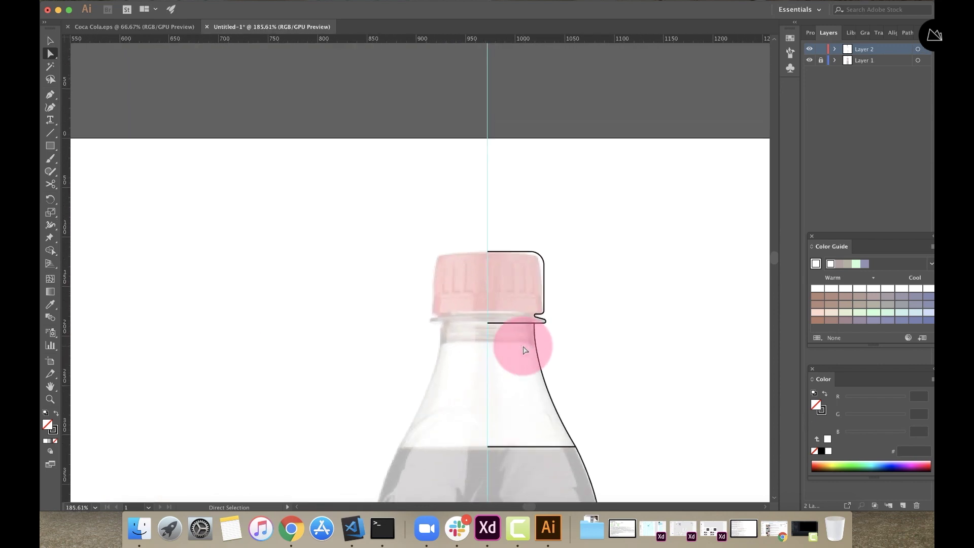
scroll(524, 350, "down", 3)
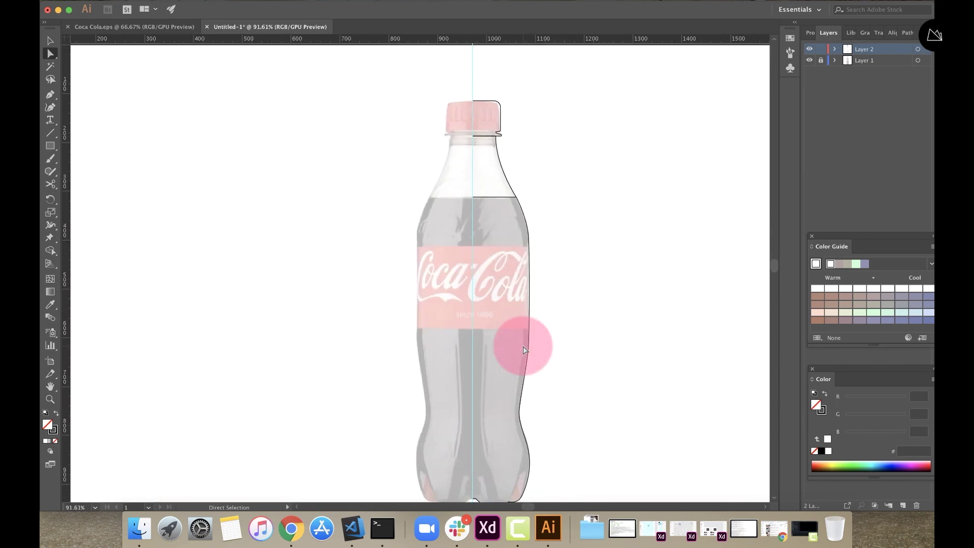
scroll(524, 350, "down", 2)
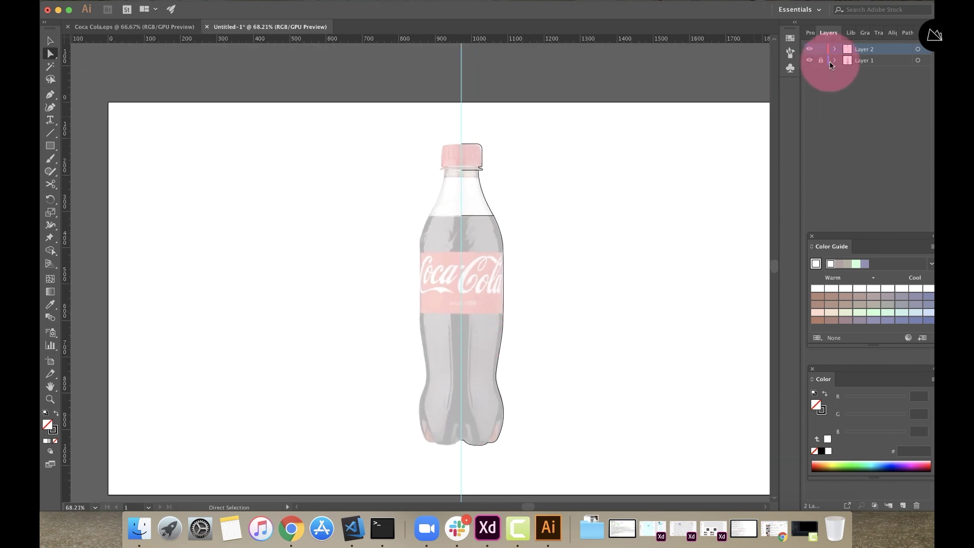
left_click(809, 61)
scroll(513, 223, "up", 2)
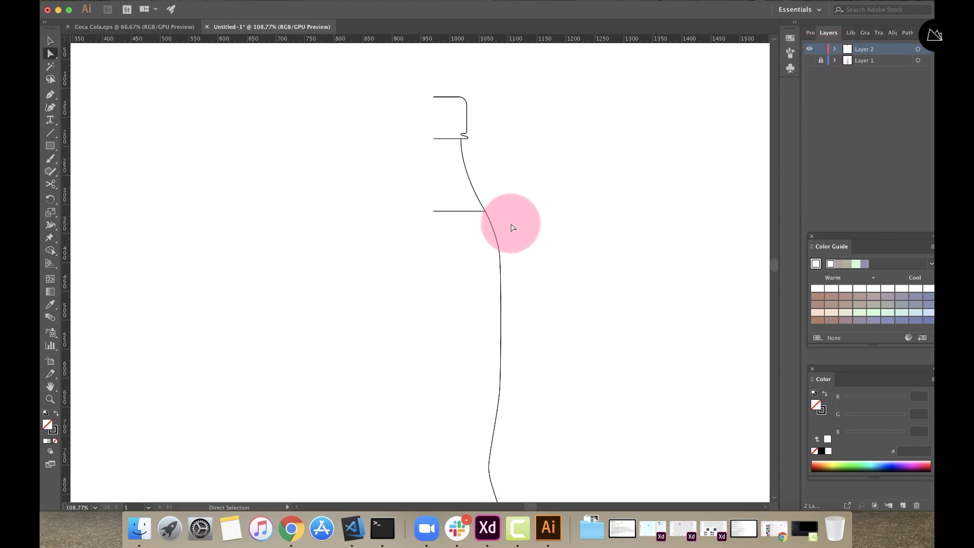
left_click(50, 40)
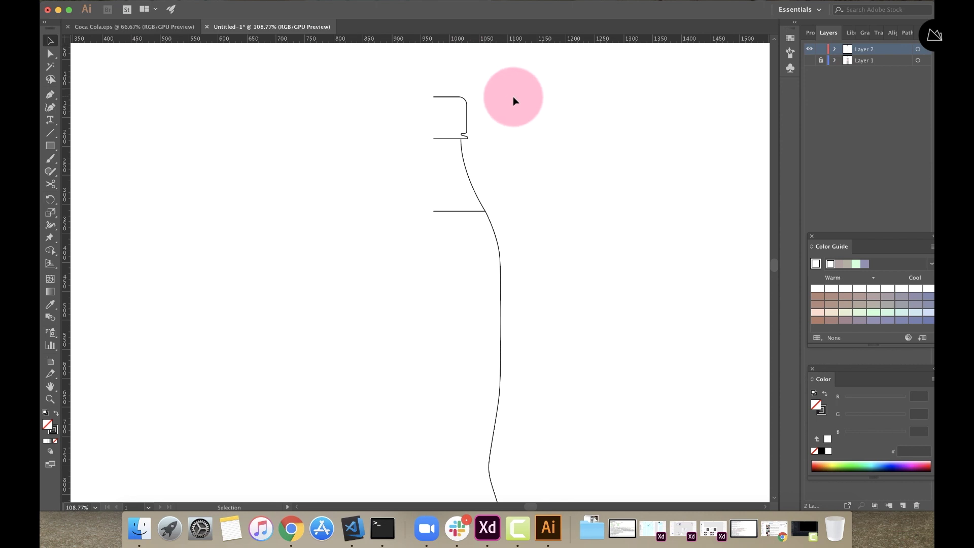
left_click(469, 107)
left_click(874, 55)
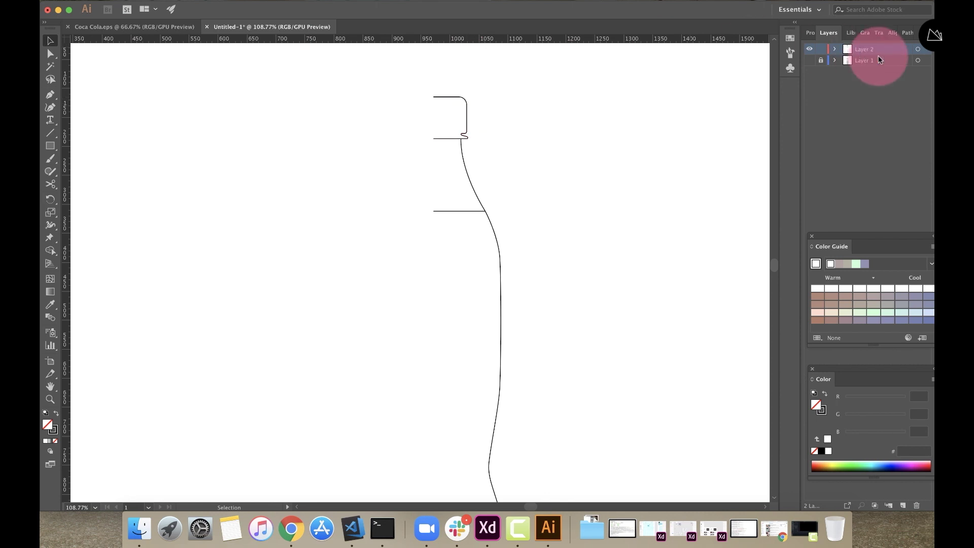
left_click(809, 60)
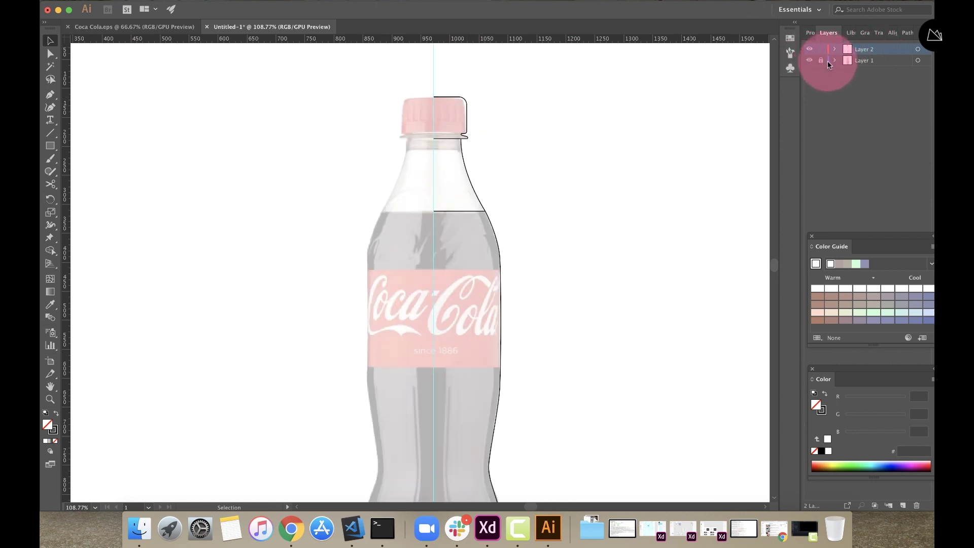
- Move the bottle photo to the right, clear of the traced outline, and set its opacity to 100%
left_click_drag(426, 284, 673, 297)
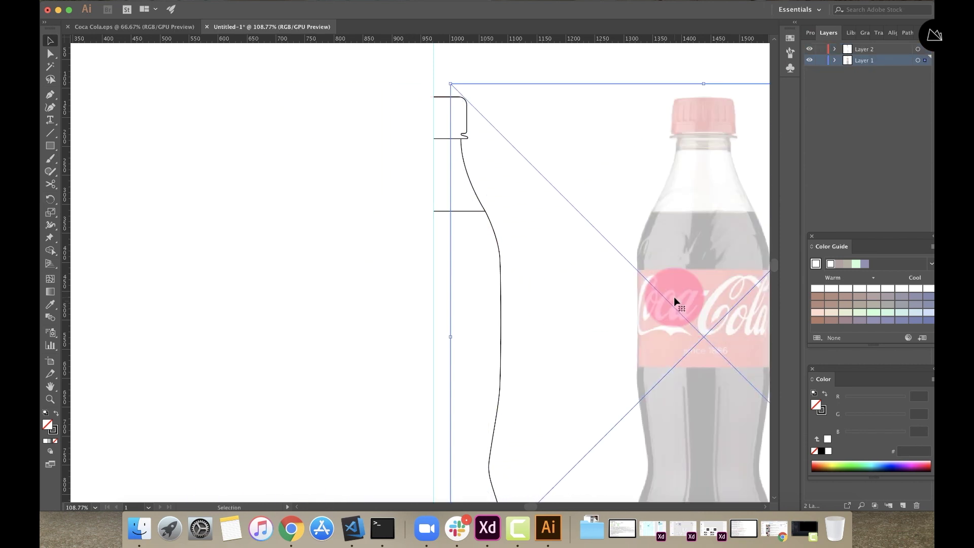
scroll(405, 301, "down", 3, "alt")
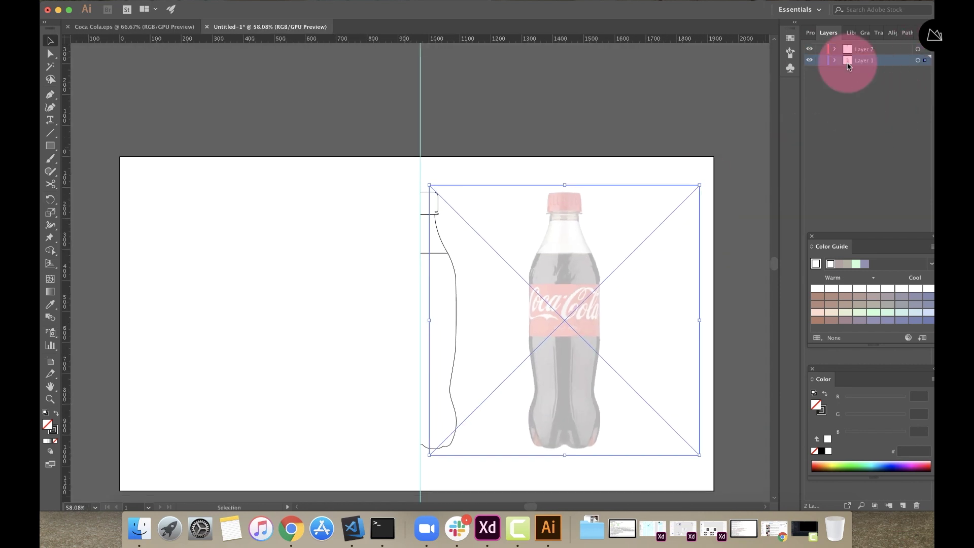
left_click(810, 32)
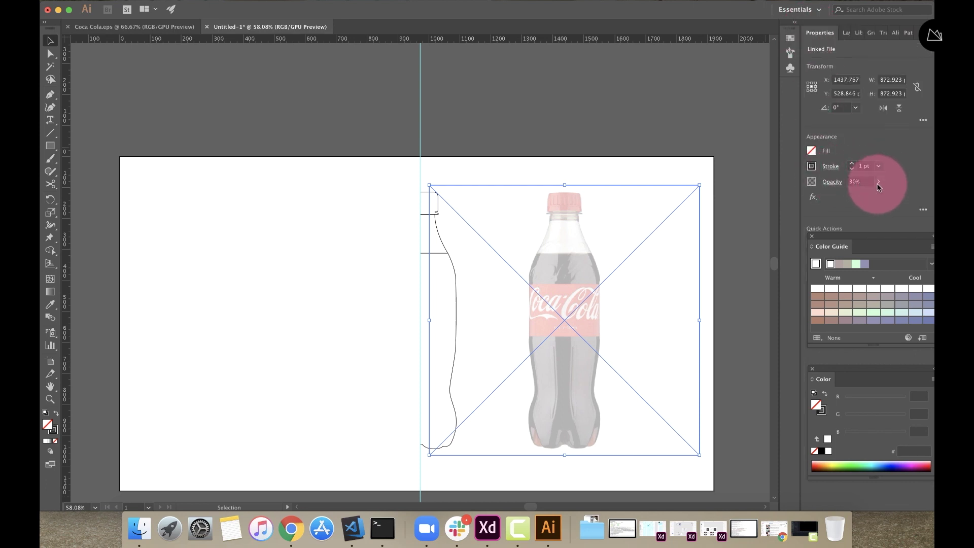
left_click_drag(849, 195, 881, 195)
left_click(339, 302)
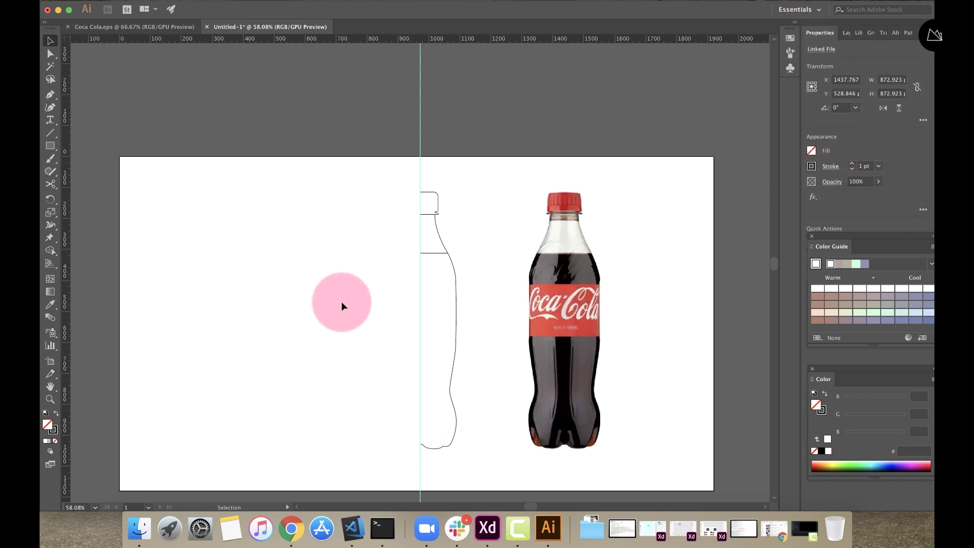
- Fill the cap path with the red #c2191b sampled from the photo's cap, and deselect it
scroll(490, 298, "up", 3)
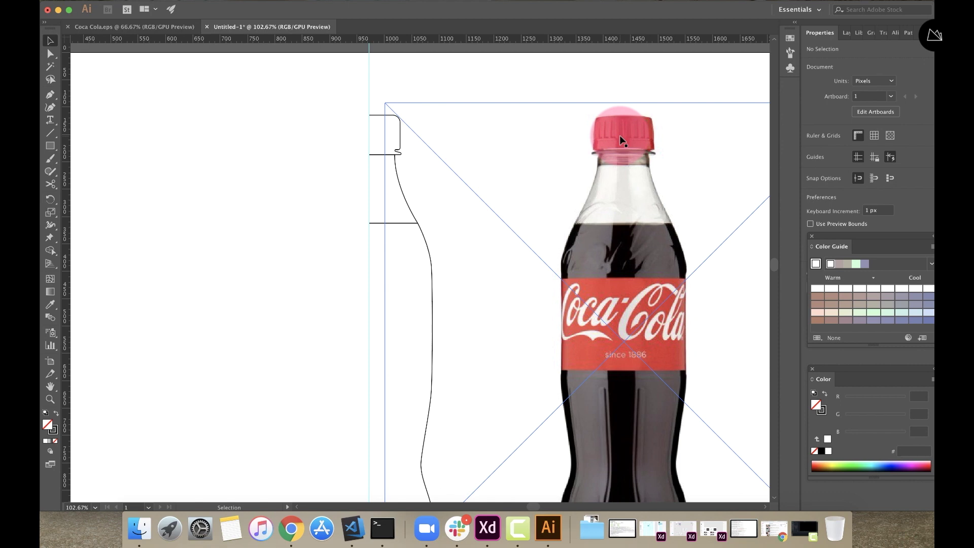
left_click(382, 154)
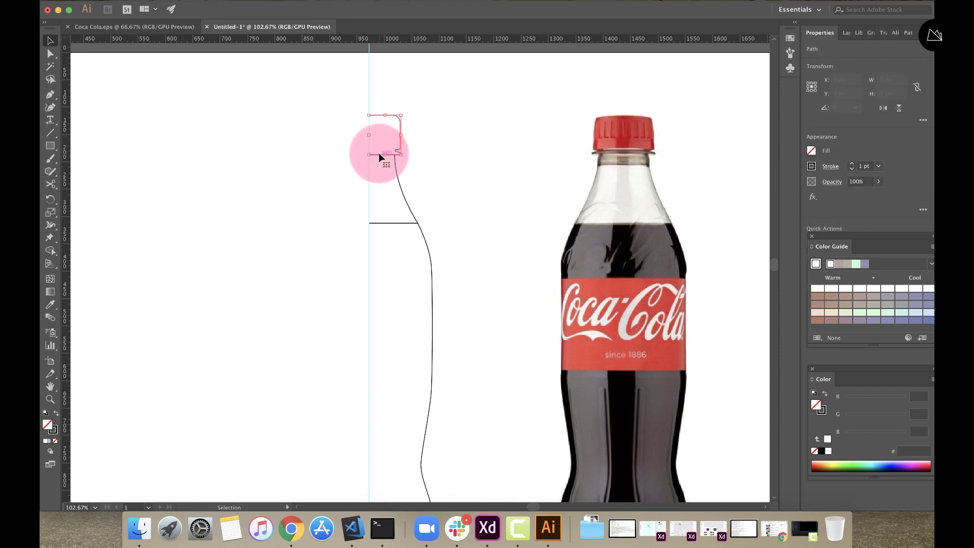
key("i")
left_click(622, 118)
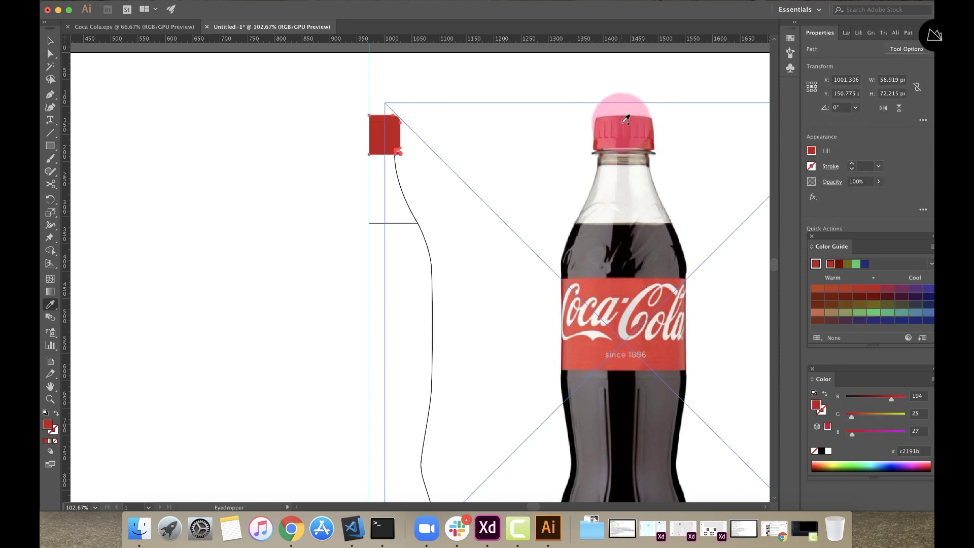
left_click(51, 41)
left_click(217, 175)
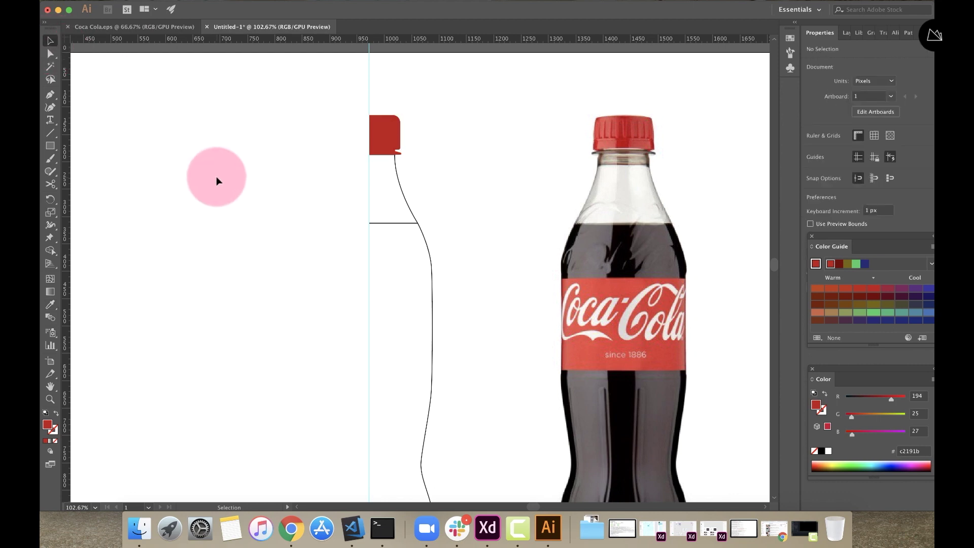
- Fill the neck path with the light grey #cecfc8 sampled from the photo's neck and set its opacity to 40%
left_click(404, 200)
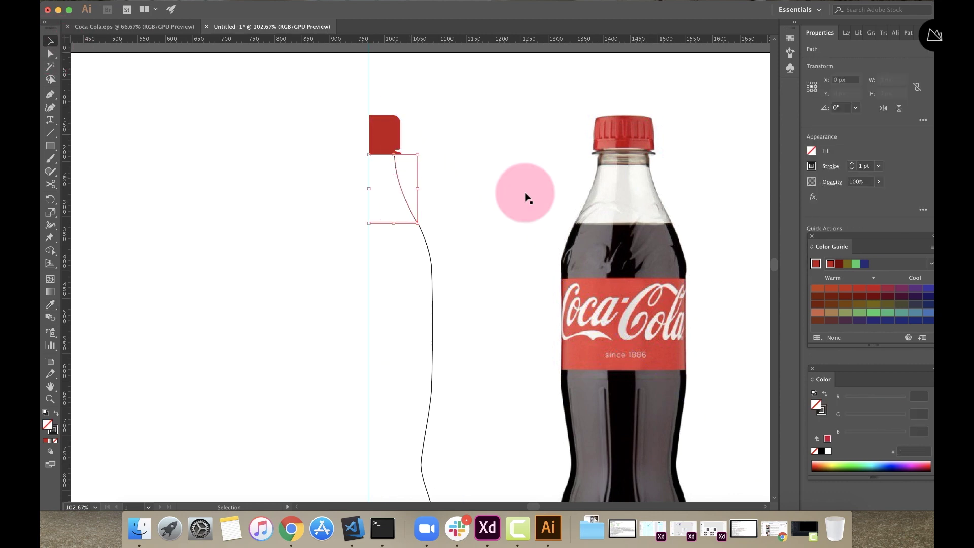
key("i")
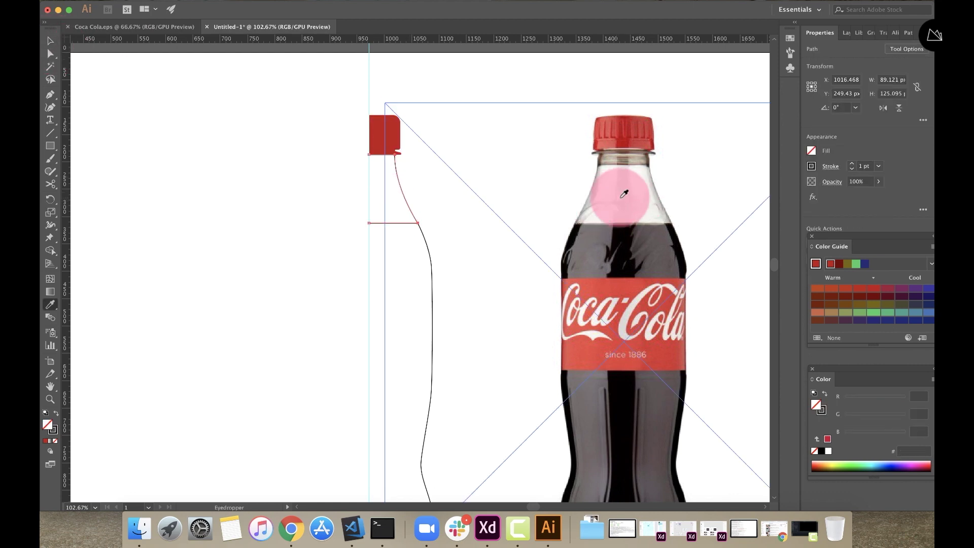
left_click(609, 183)
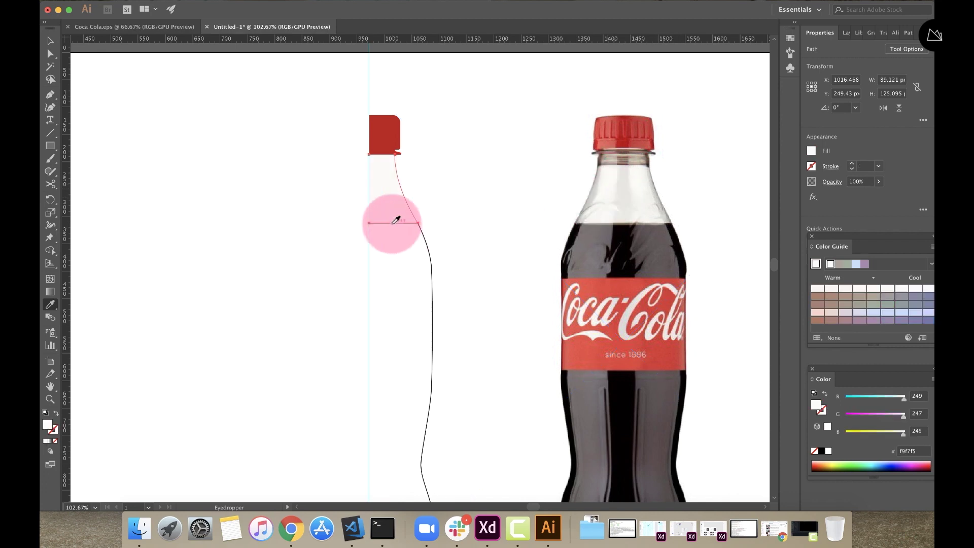
left_click(595, 193)
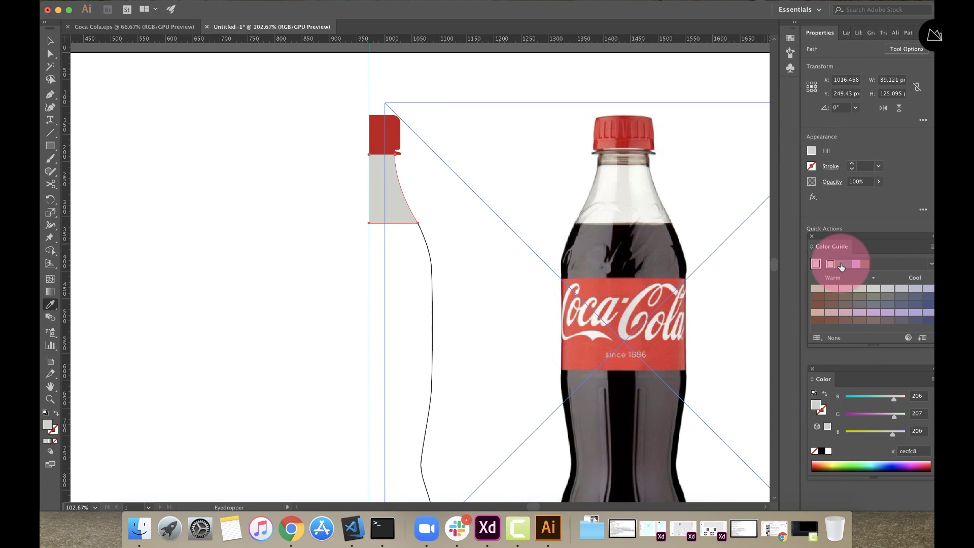
left_click(855, 182)
type("40")
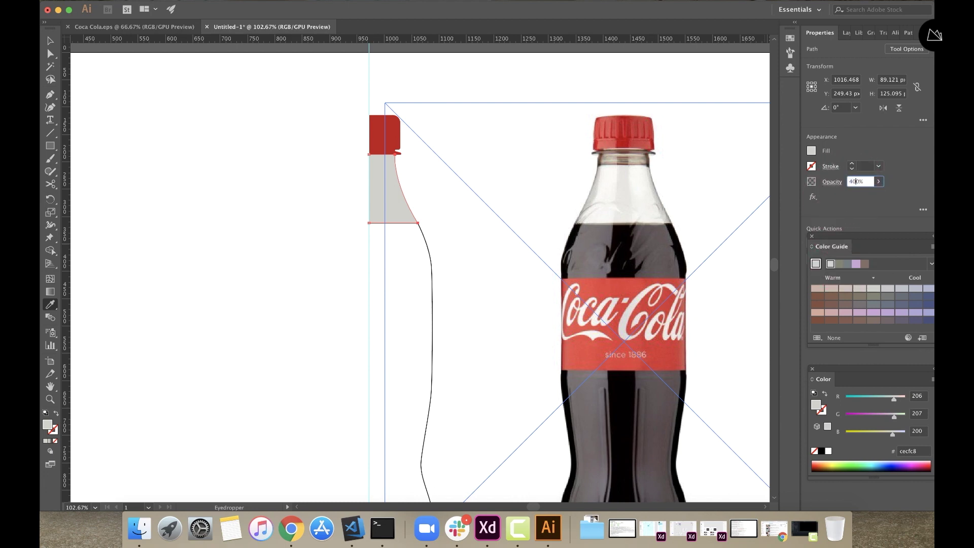
key("Return")
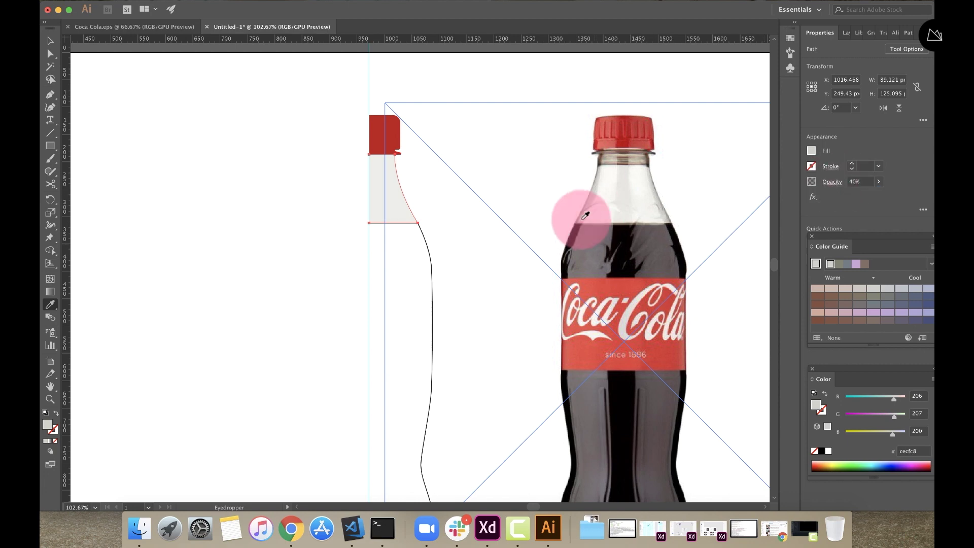
left_click(193, 239)
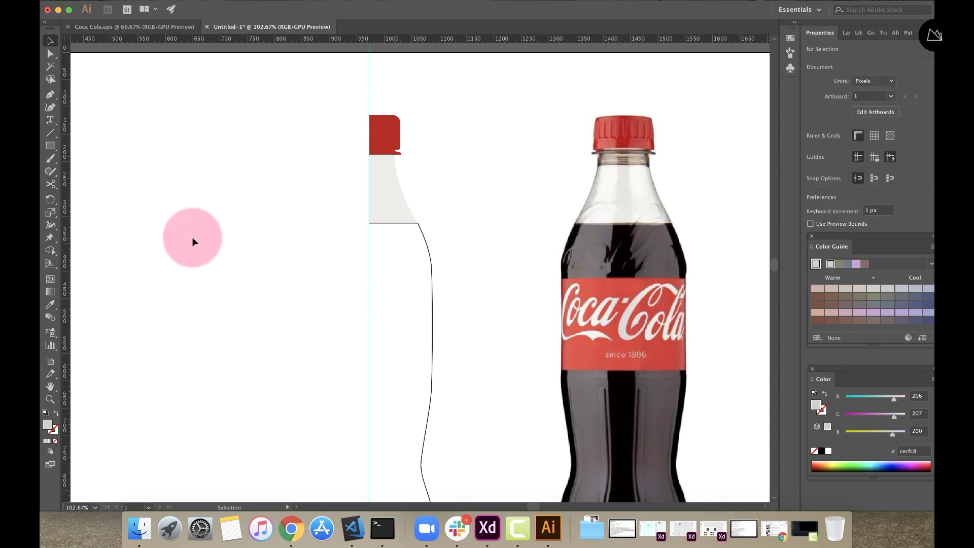
- Fill the body path with the near-black #040000 sampled from the cola in the photo, and deselect it
left_click(433, 303)
key("i")
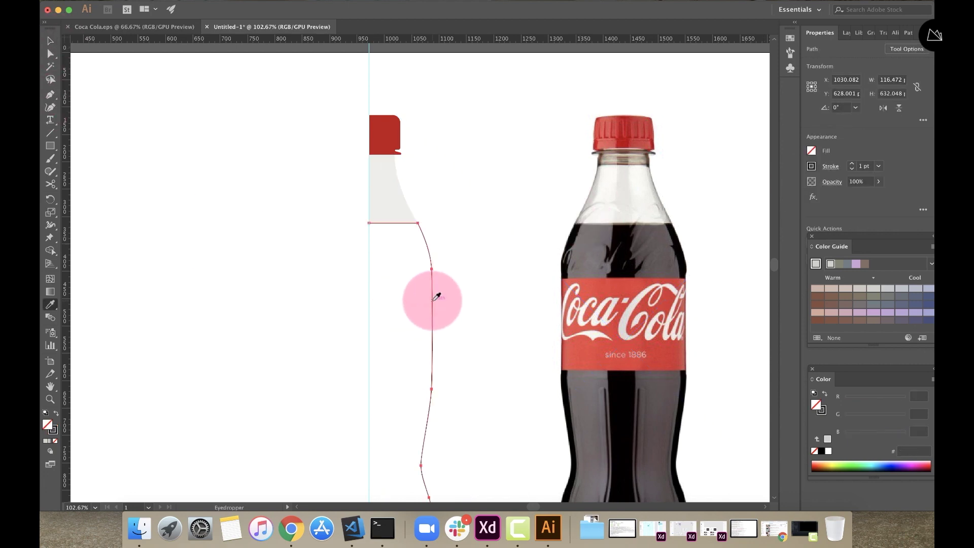
left_click(619, 401)
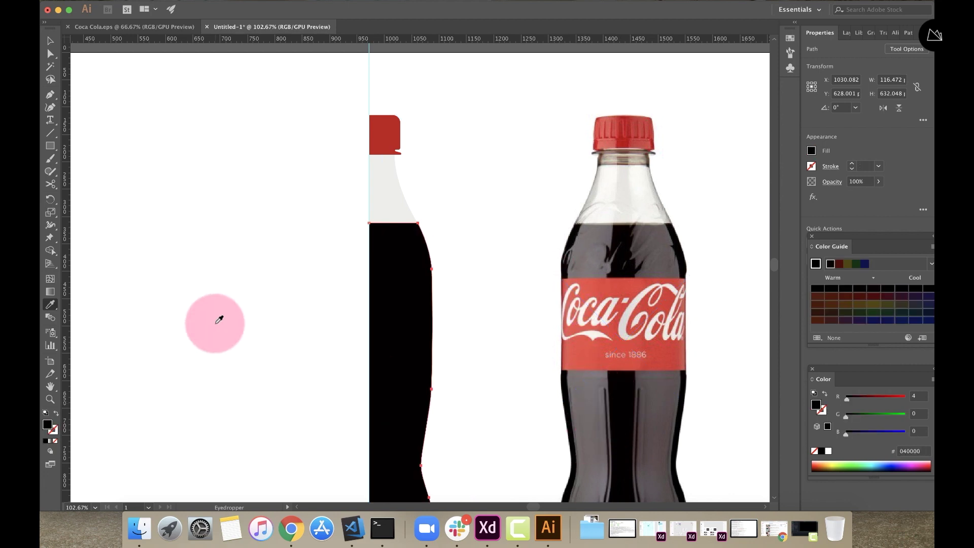
left_click(50, 41)
left_click(179, 257)
- Delete the reference photo of the bottle from the artboard
scroll(186, 266, "down", 3)
left_click(495, 349)
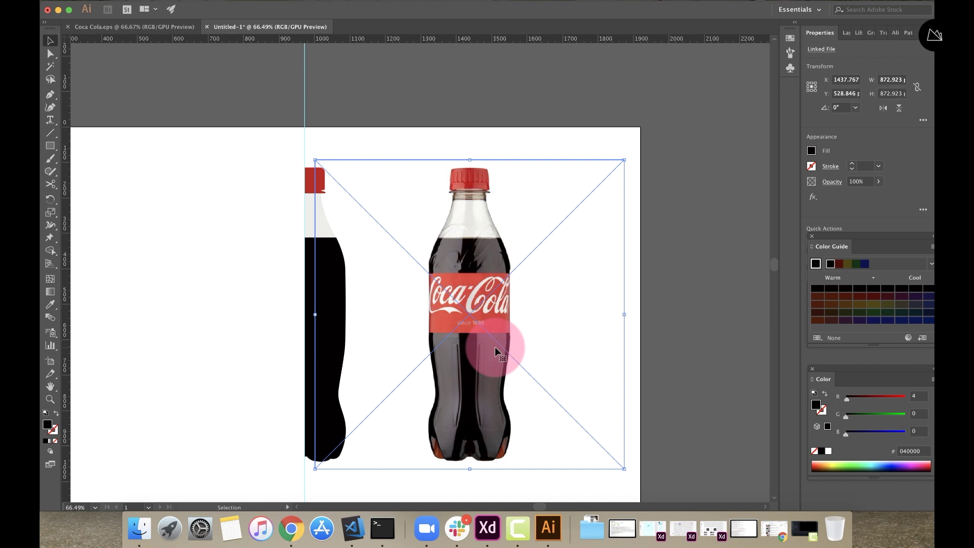
key("Delete")
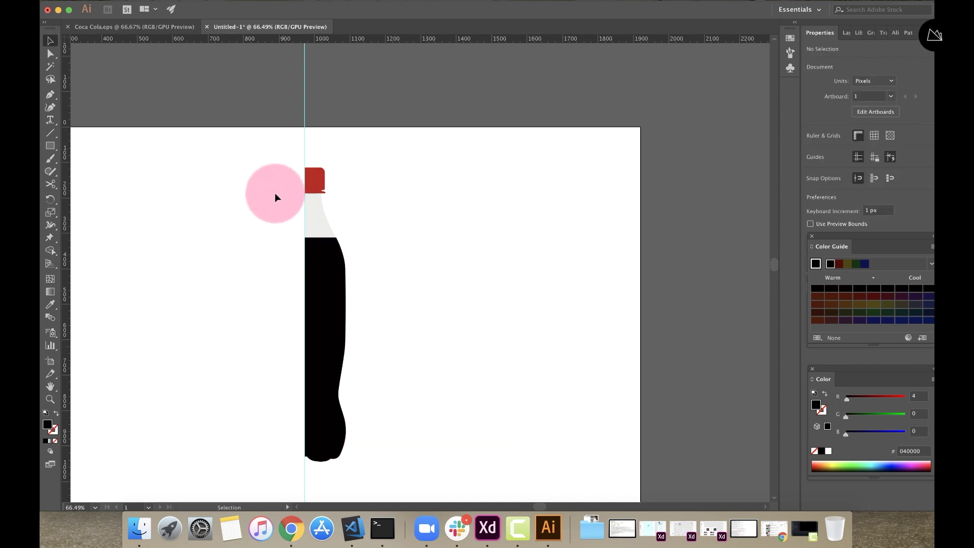
- Group the cap, neck and body shapes into one object and deselect it
left_click_drag(263, 156, 391, 391)
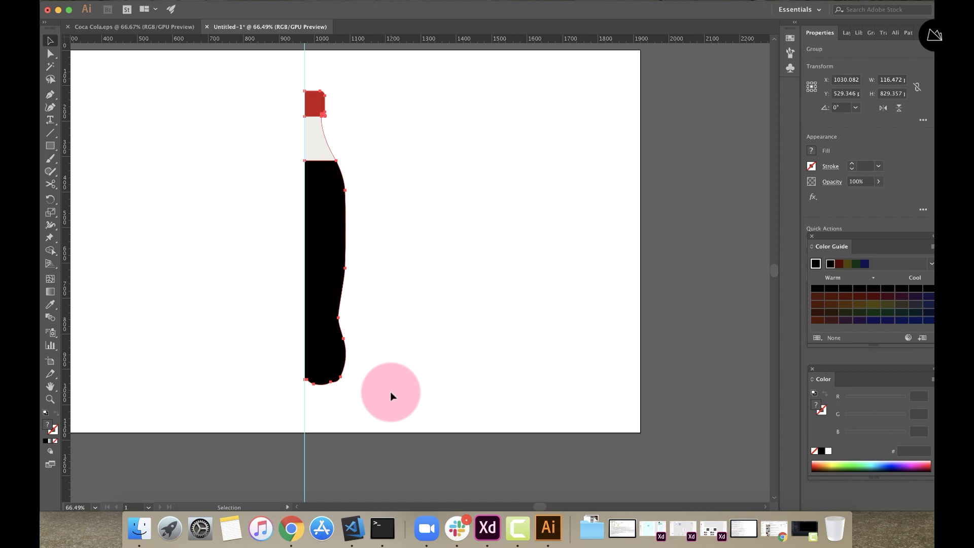
right_click(325, 325)
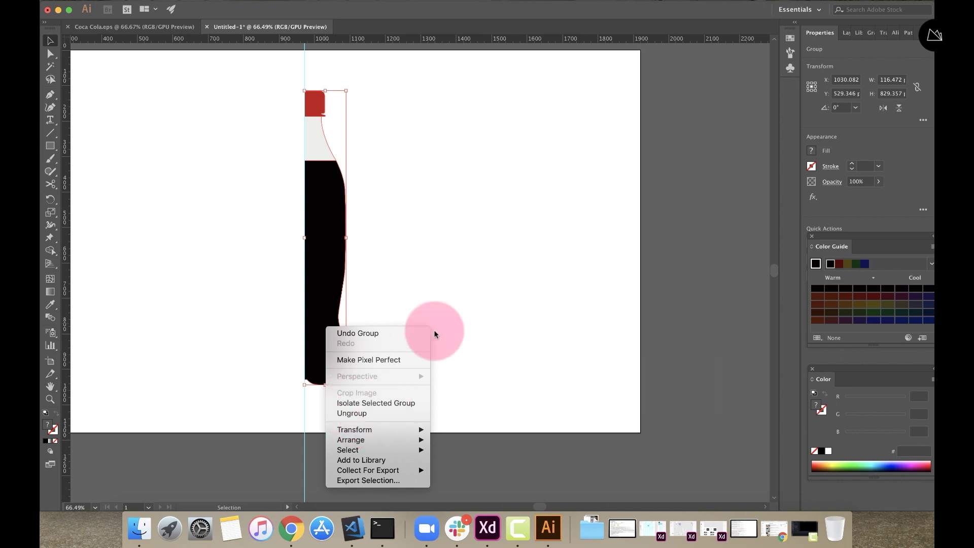
left_click(459, 303)
left_click(354, 286)
- Hide the vertical centre guide along the half bottle's straight edge
key("a")
left_click(386, 279)
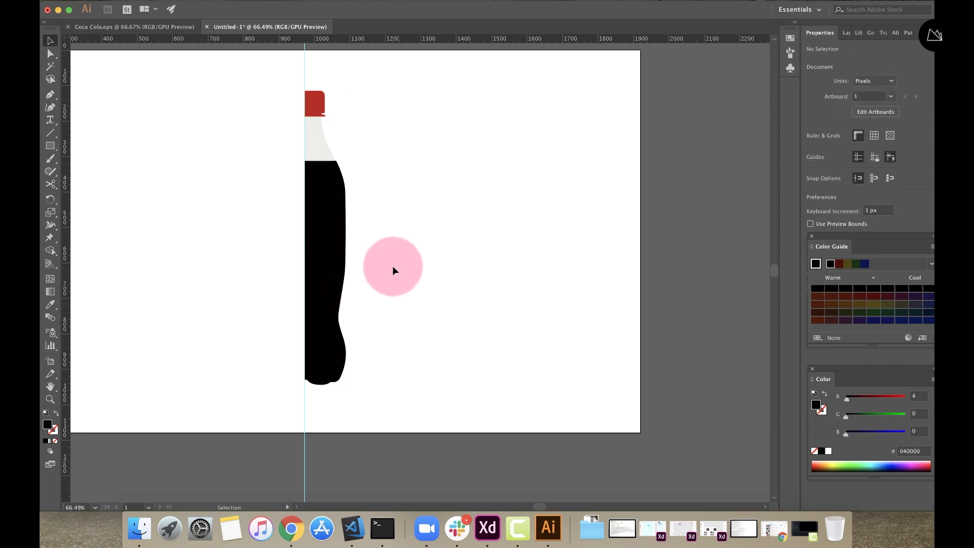
scroll(374, 260, "up", 3)
scroll(374, 261, "left", 3)
key("a")
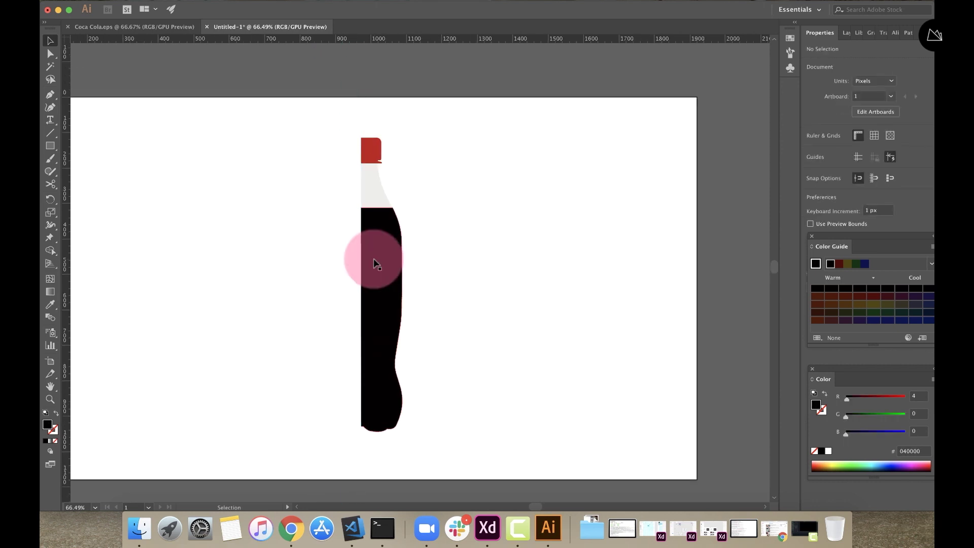
- Select the half-bottle group and nudge it straight down by 50 px
scroll(373, 261, "up", 2)
scroll(374, 260, "left", 3)
key("v")
left_click(451, 299)
key("Down")
key("Down")
key("Down")
key("Down")
key("Down")
key("Down")
key("Down")
key("Down")
key("Down")
key("Down")
key("Down")
key("Down")
key("Down")
key("Down")
key("Down")
key("Down")
key("Down")
key("Down")
key("Down")
key("Down")
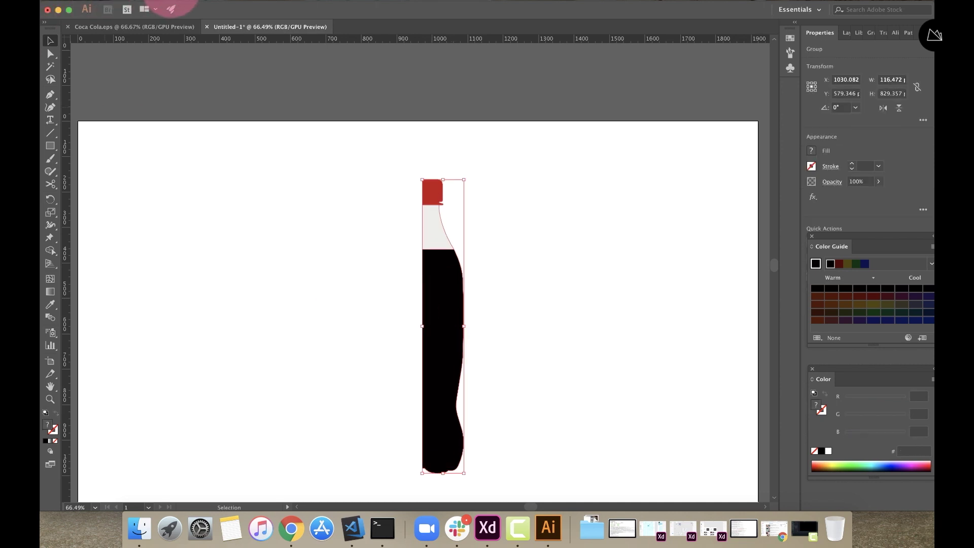
- Start a 3D Revolve effect on the half-bottle group, show its extended options and set the perspective to 20°
left_click(273, 5)
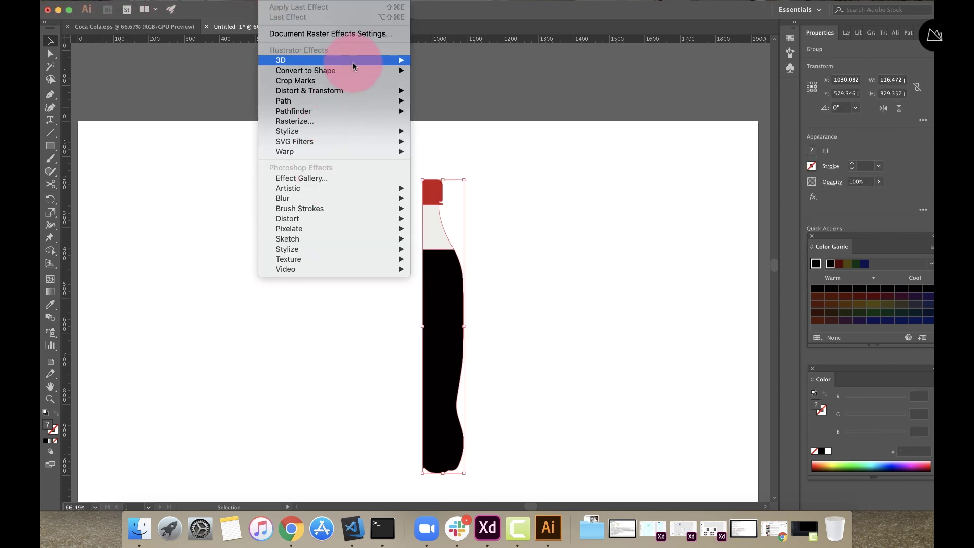
mouse_move(406, 61)
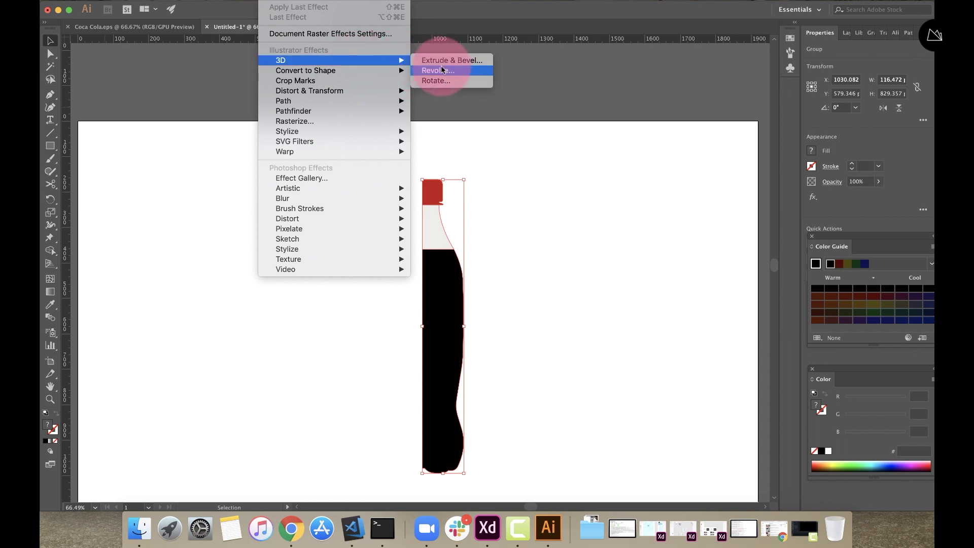
left_click(443, 71)
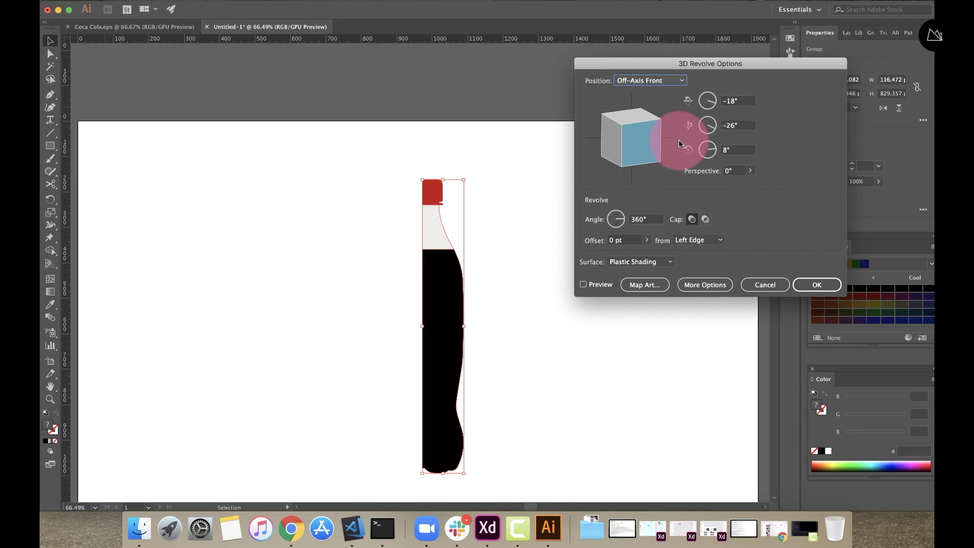
left_click(692, 283)
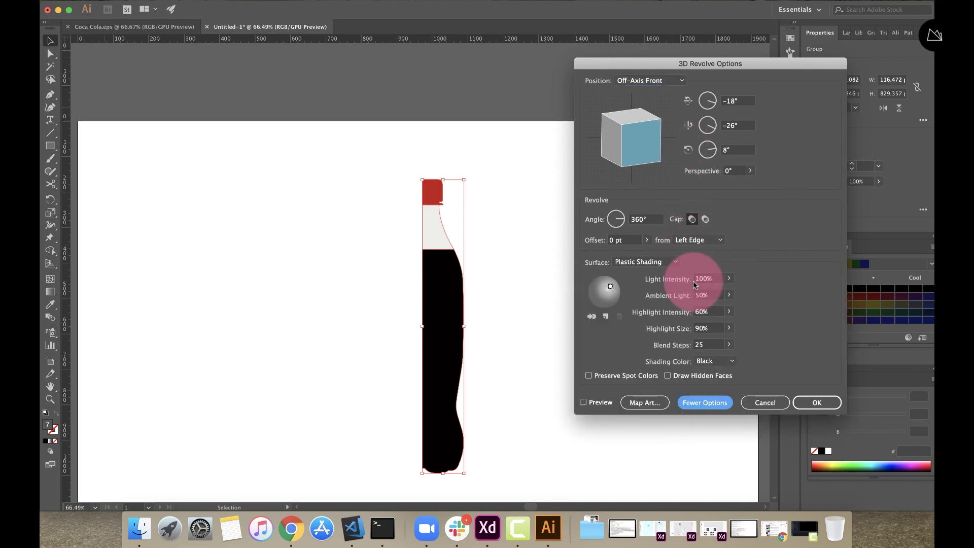
left_click(724, 171)
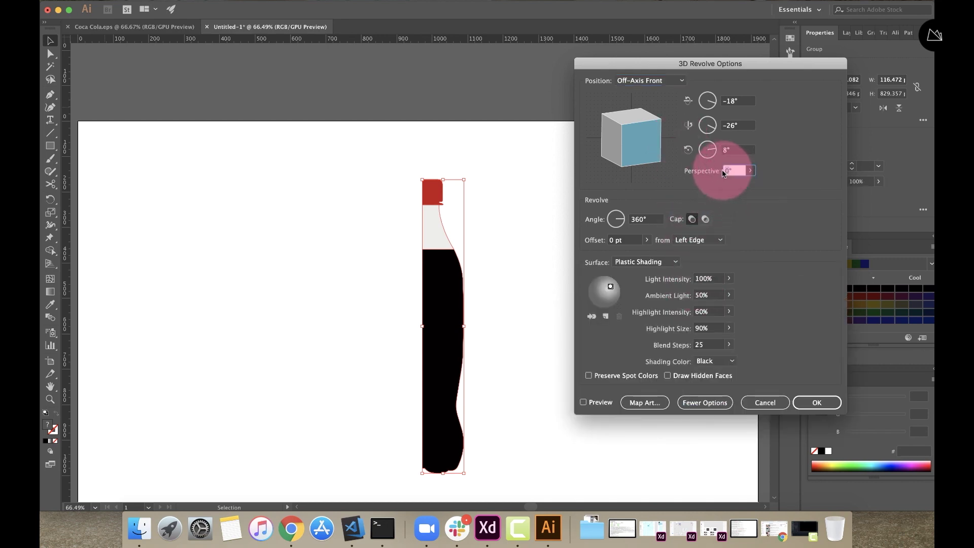
type("20")
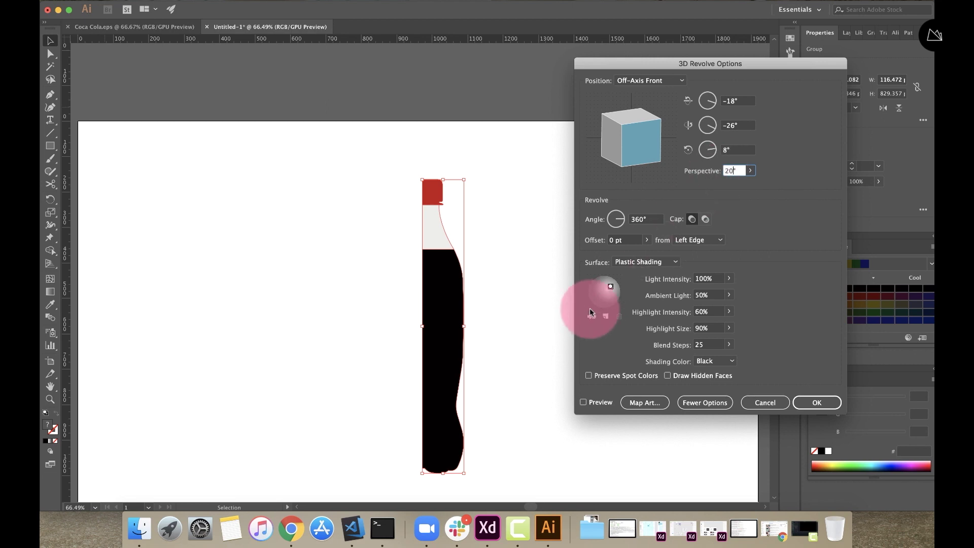
- Set the revolve's shading blend steps to 100 and turn on the preview of the 3D bottle
left_click(611, 288)
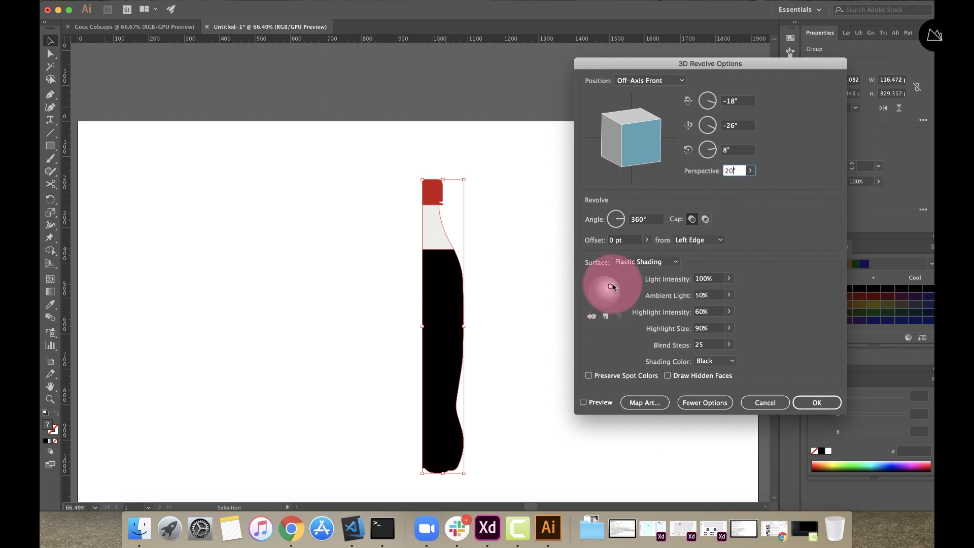
left_click(689, 343)
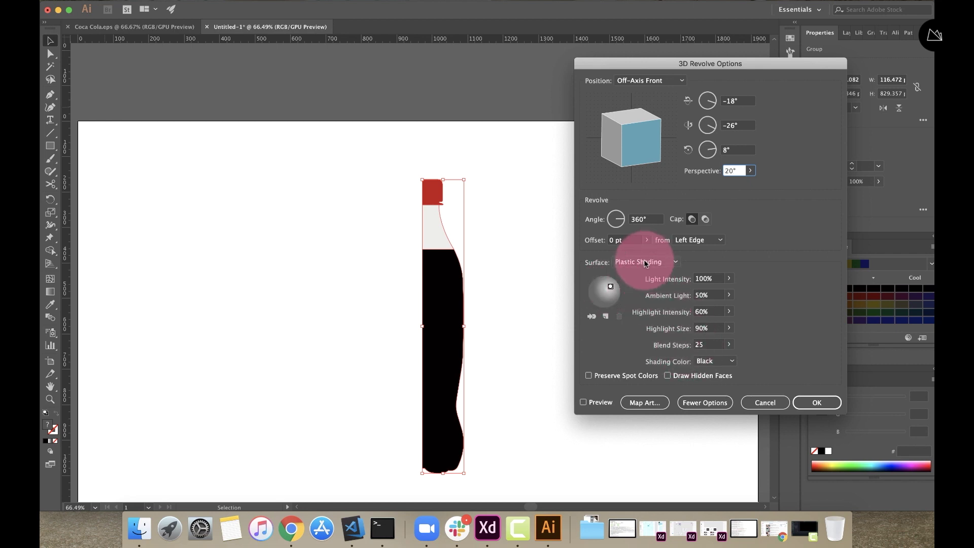
left_click(702, 345)
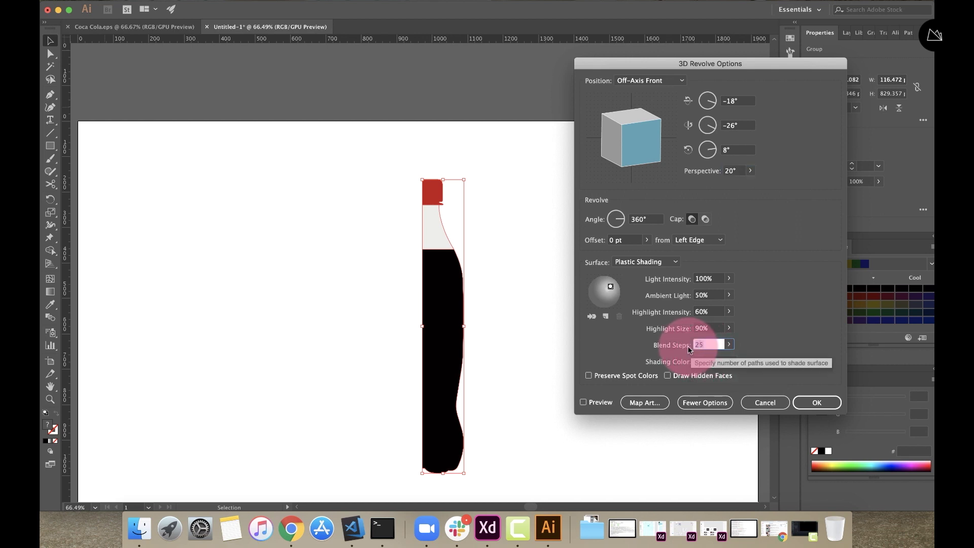
type("100")
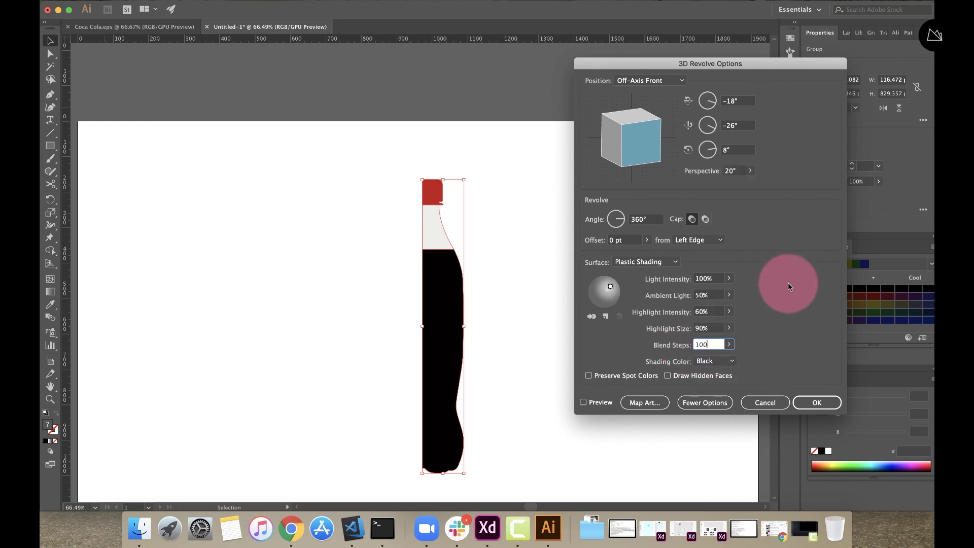
left_click(583, 402)
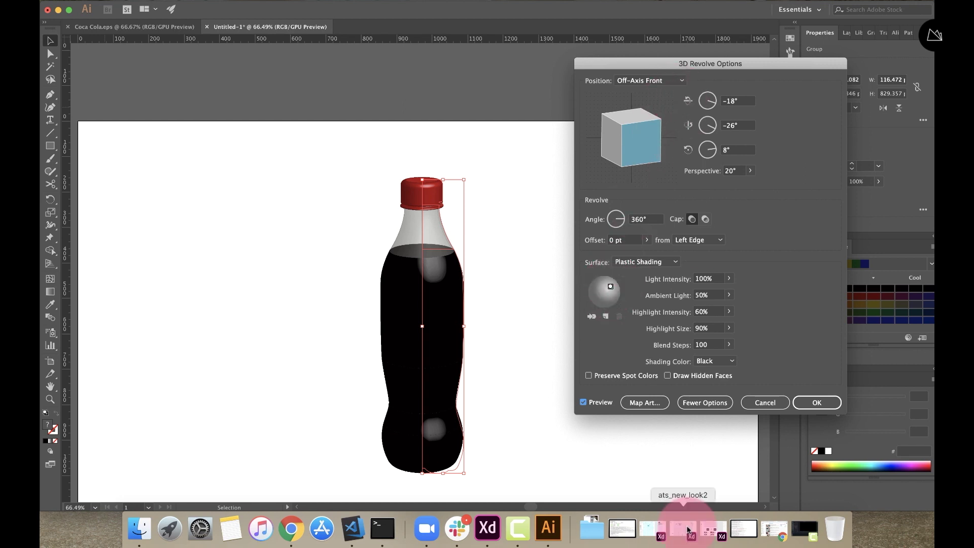
- Apply the 3D Revolve to the bottle and move it into the left half of the artboard
left_click(817, 402)
left_click(726, 390)
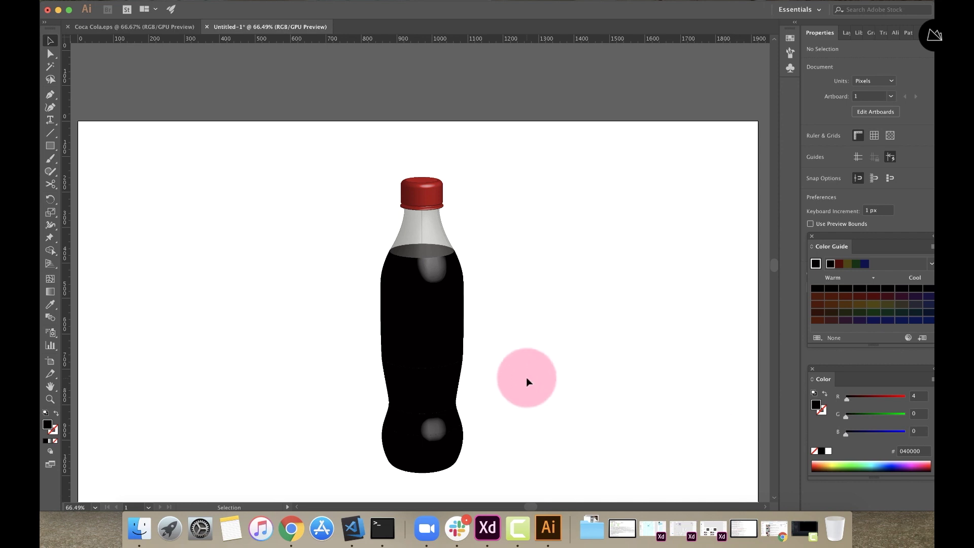
key("super+0")
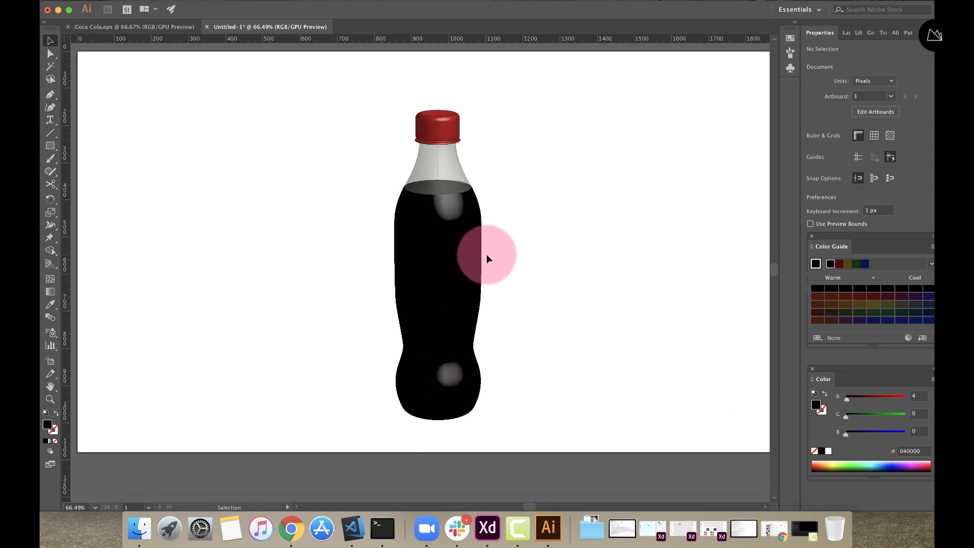
scroll(486, 255, "up", 3)
scroll(486, 254, "down", 5)
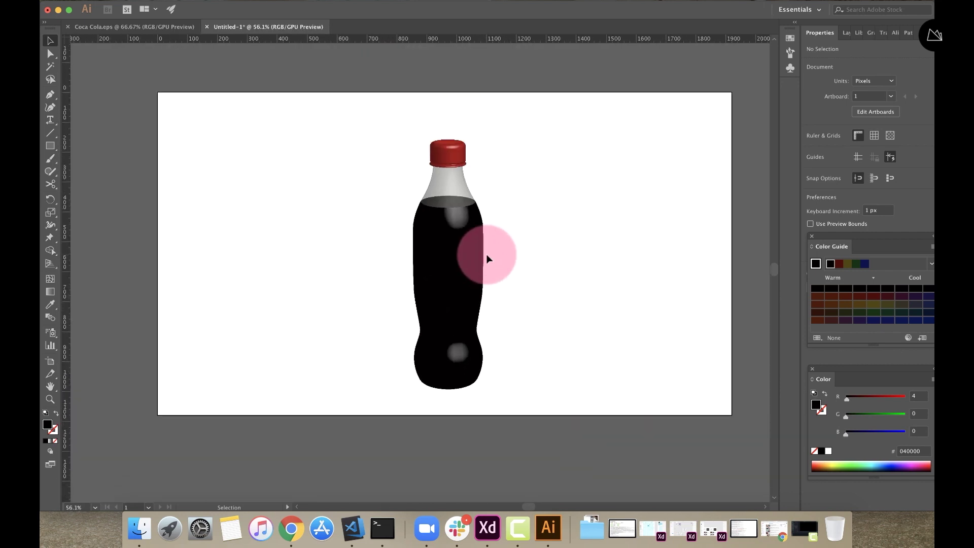
left_click_drag(453, 260, 333, 245)
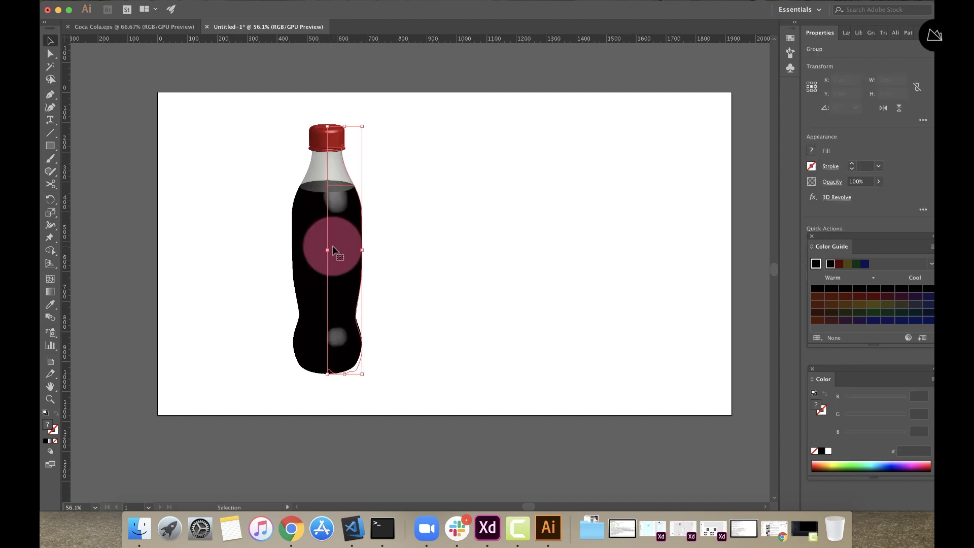
left_click(419, 264)
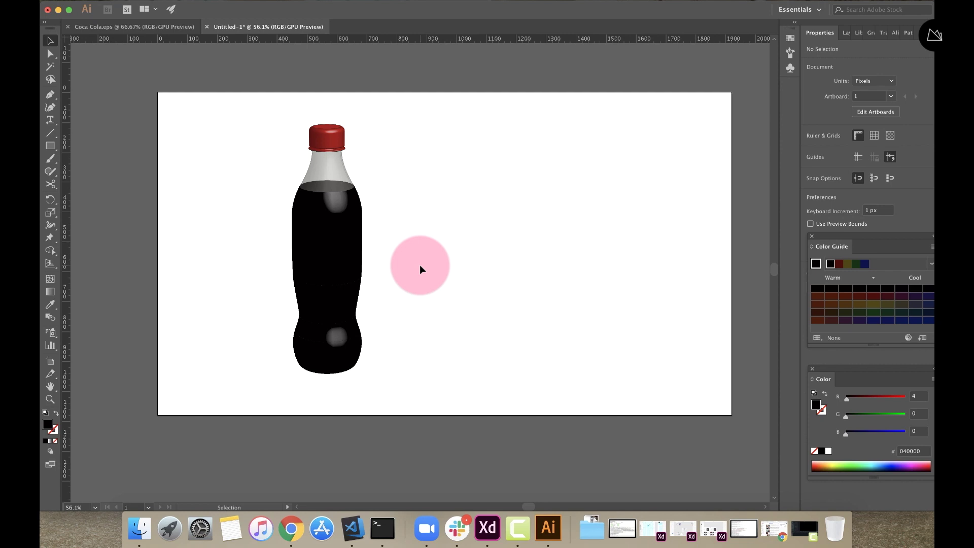
- Switch to Finder and preview the reference photo coke_1.jpg in the cococola folder
left_click(131, 538)
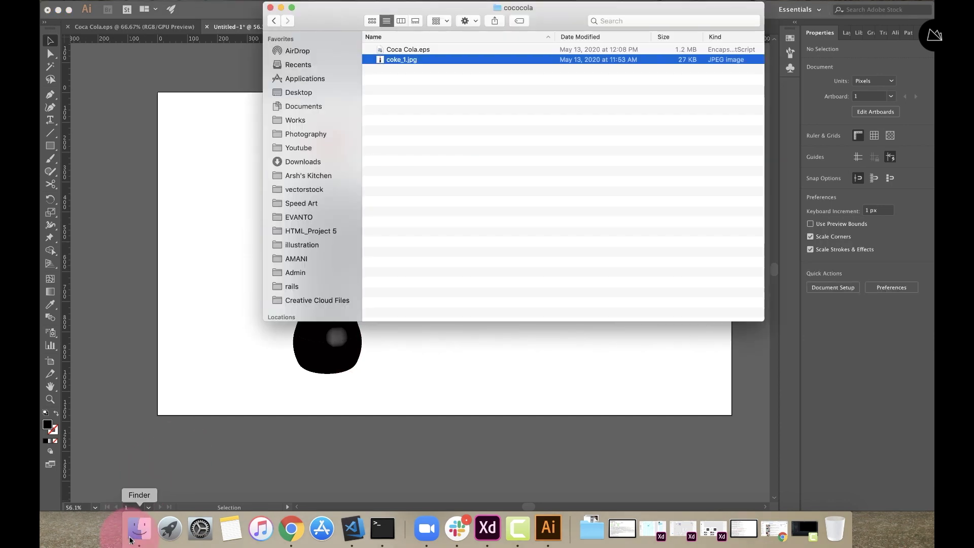
left_click(410, 50)
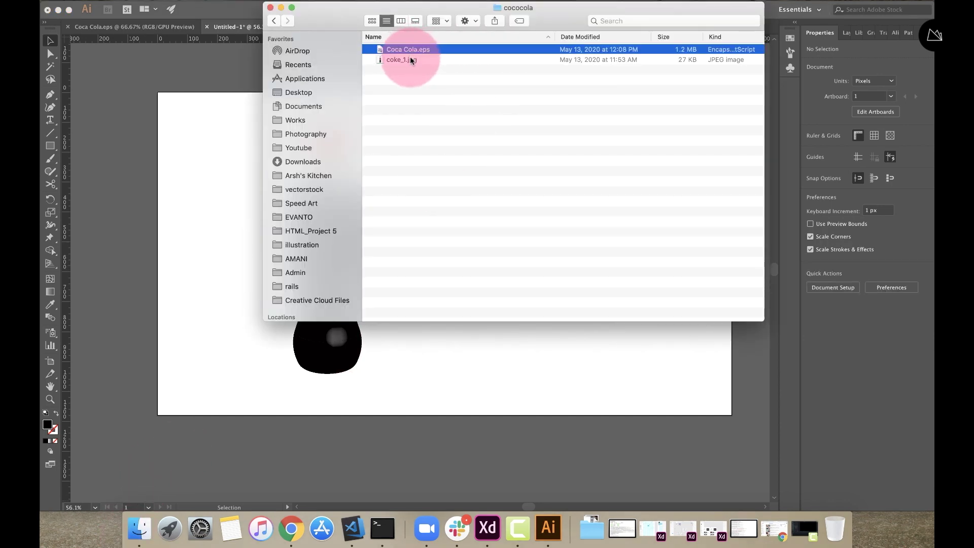
left_click(411, 60)
key("space")
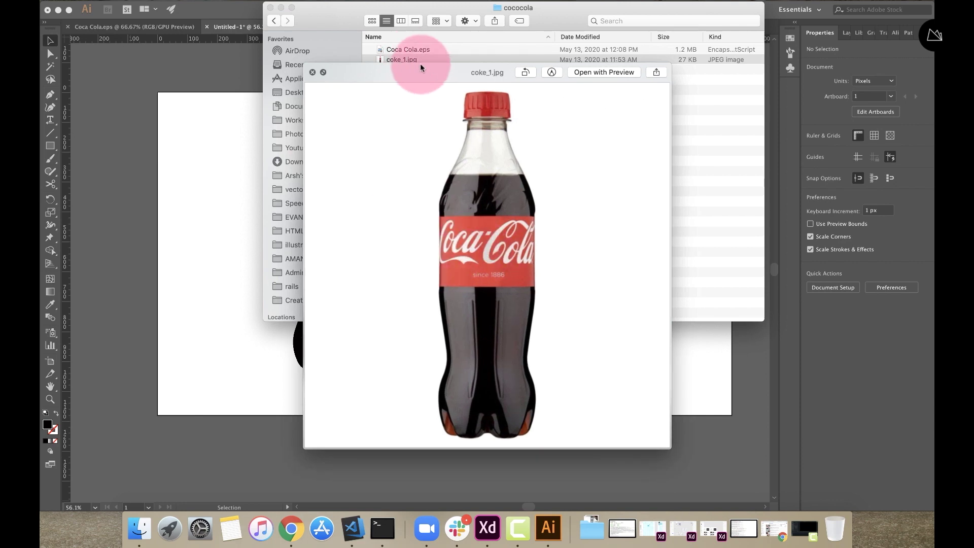
left_click(312, 72)
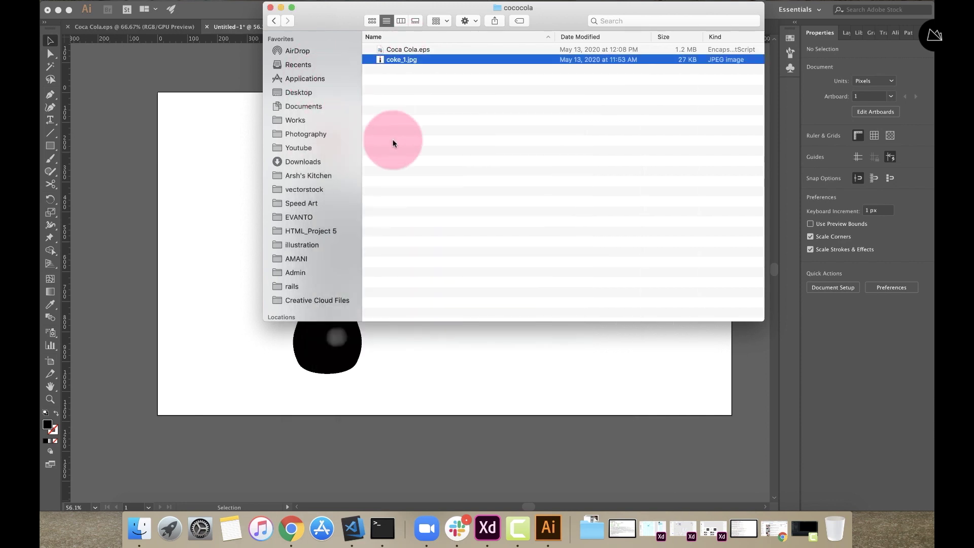
- Preview the Coca Cola.eps label artwork in the cococola folder and return to Illustrator
left_click(418, 50)
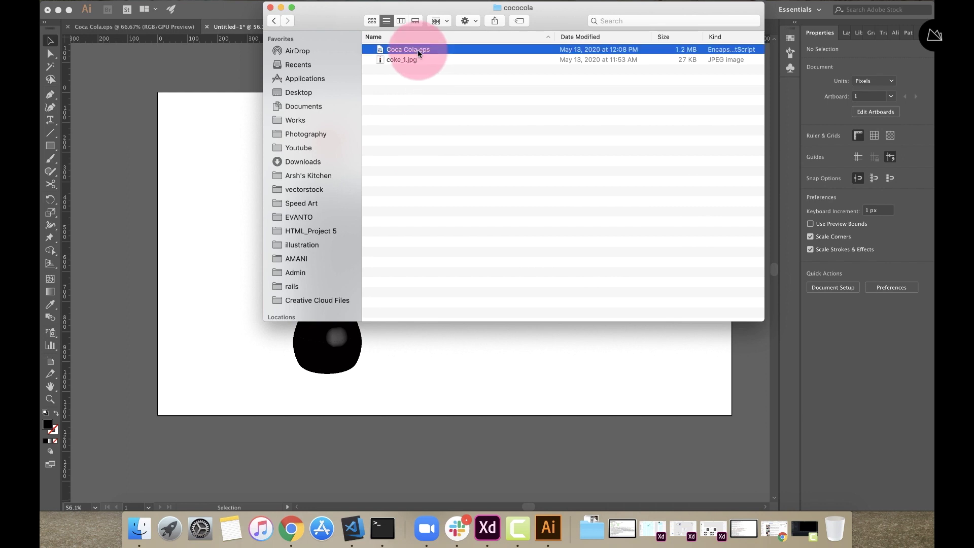
key("space")
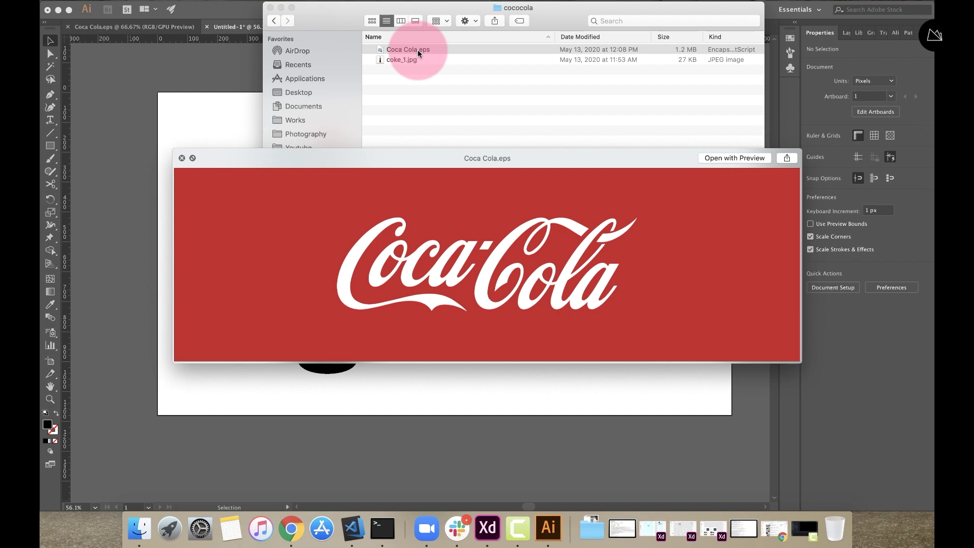
key("space")
left_click(447, 109)
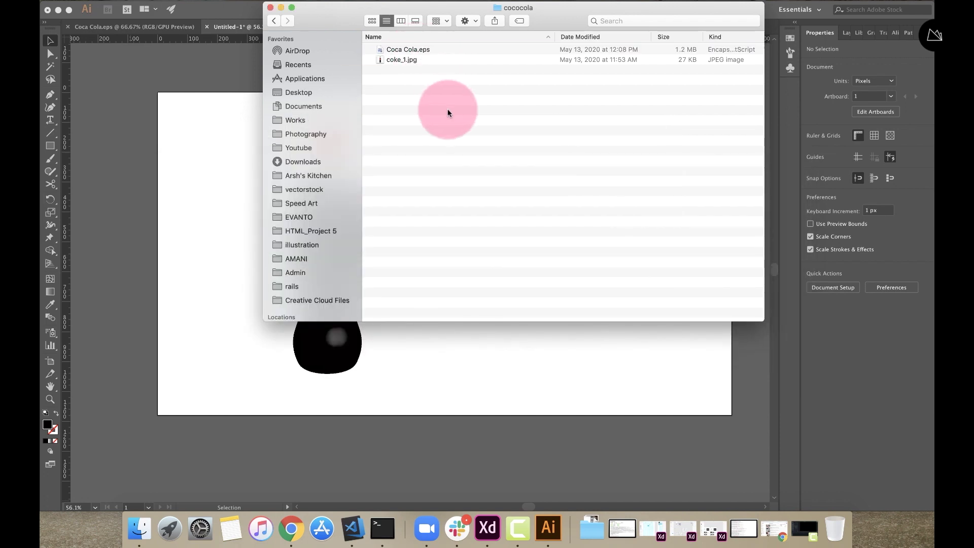
left_click(420, 47)
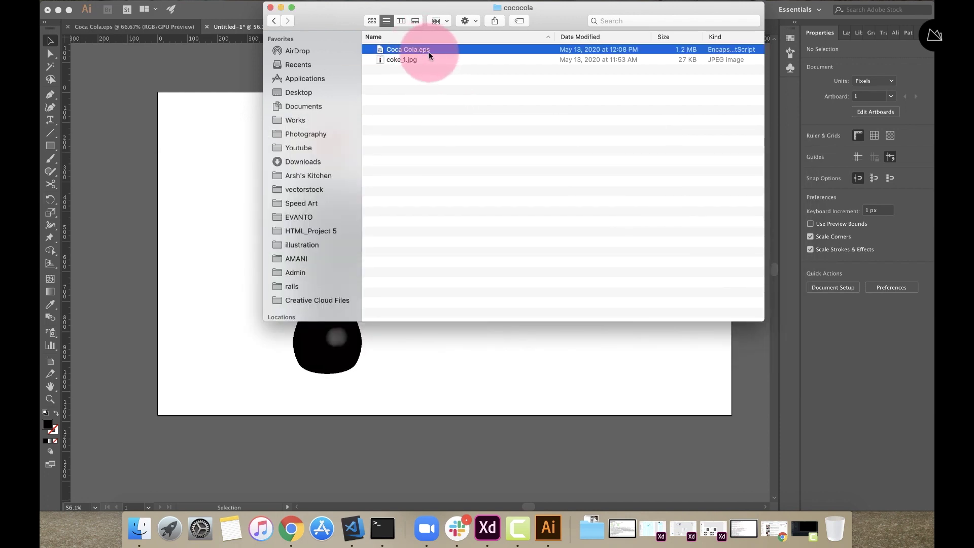
left_click_drag(452, 6, 419, 112)
mouse_move(381, 155)
left_mouse_down()
mouse_move(421, 57)
mouse_move(396, 25)
mouse_move(375, 152)
left_mouse_up()
left_click(236, 114)
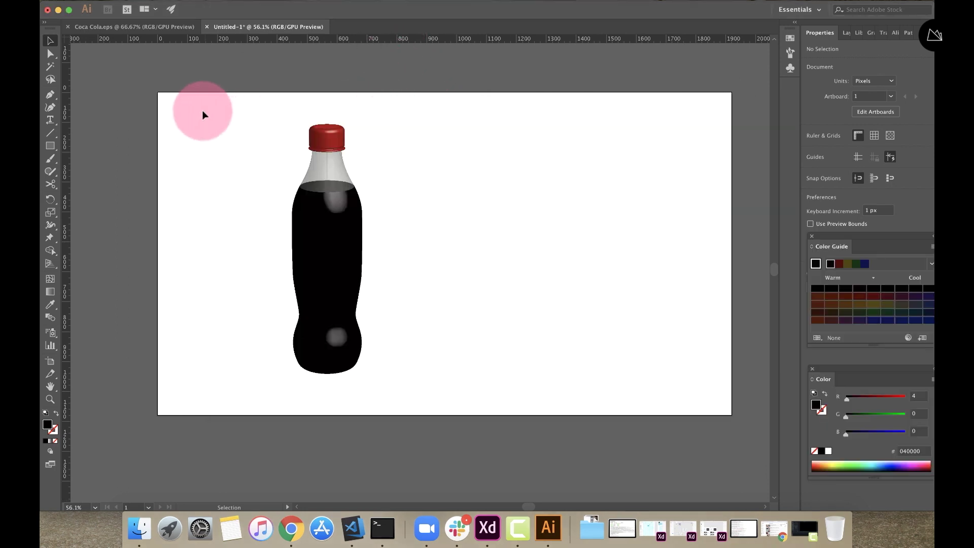
- Copy the whole red Coca-Cola label from the Coca Cola.eps document
left_click(106, 26)
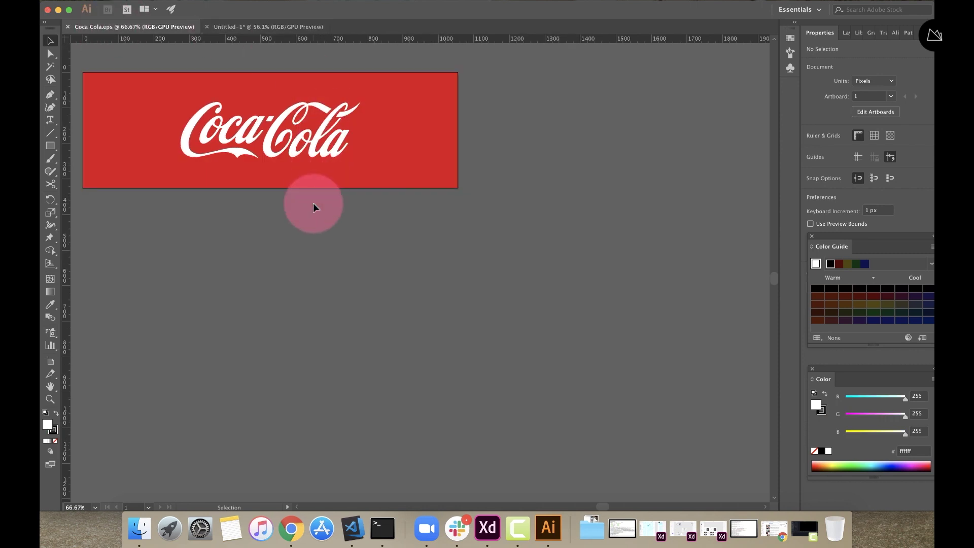
key("space")
left_click_drag(337, 242, 434, 327)
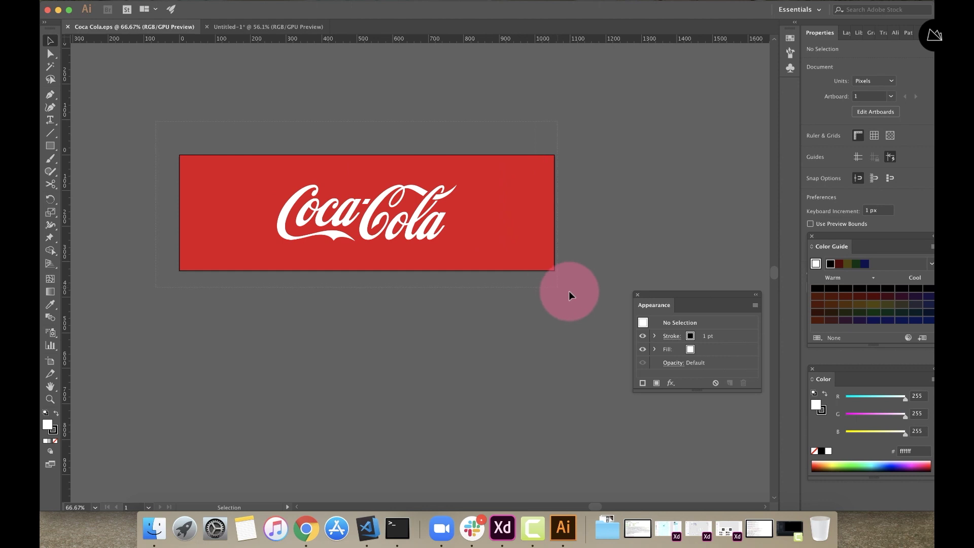
key("super+a")
key("space")
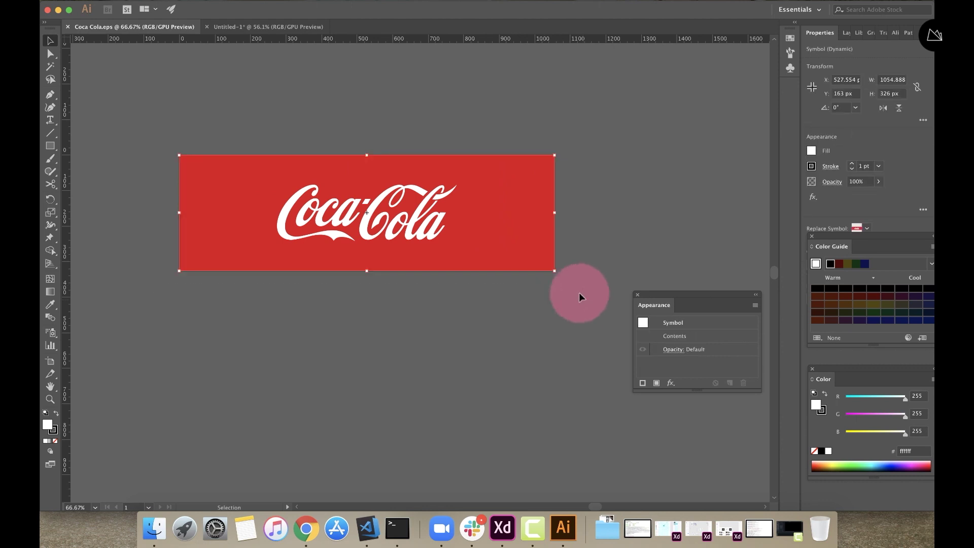
- Paste the Coca-Cola label into the Untitled-1 document and place it to the right of the bottle, closing the Appearance panel
left_click(302, 27)
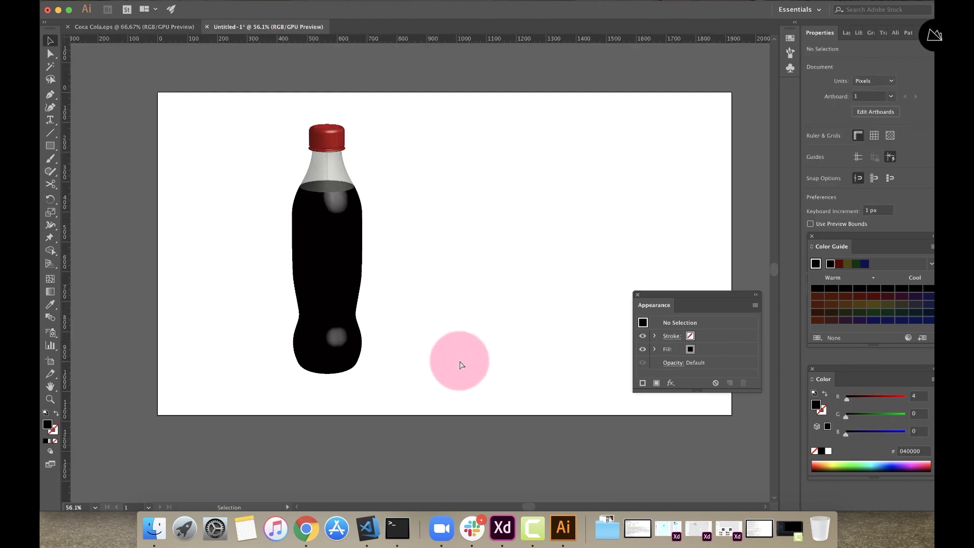
key("super+v")
left_click_drag(421, 283, 532, 230)
left_click(637, 294)
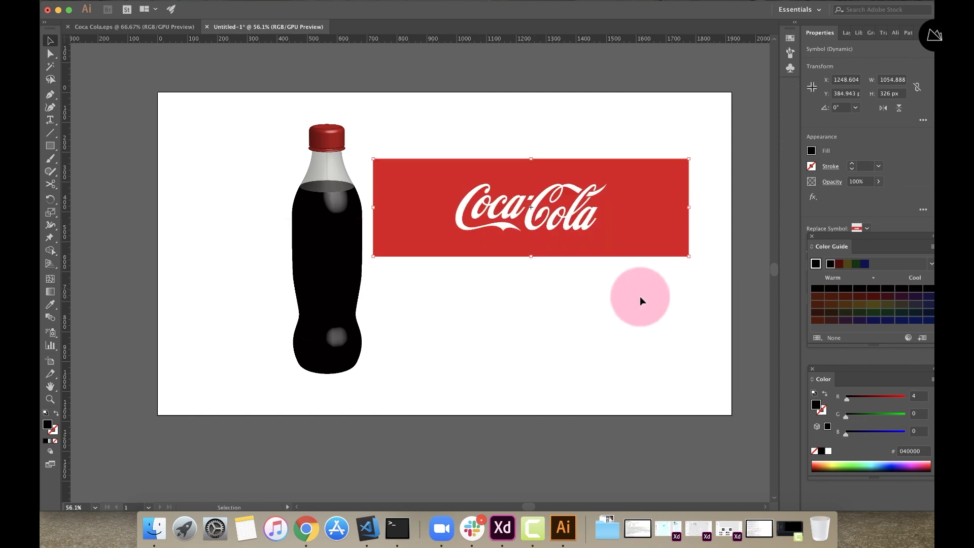
- Create a dynamic Movie Clip symbol named cocacola from the pasted label
left_click(327, 1)
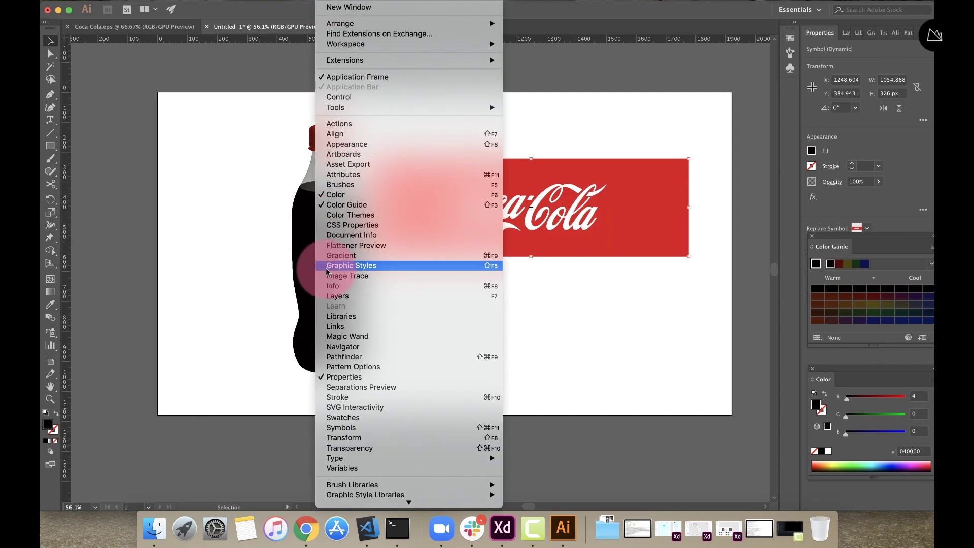
left_click(349, 427)
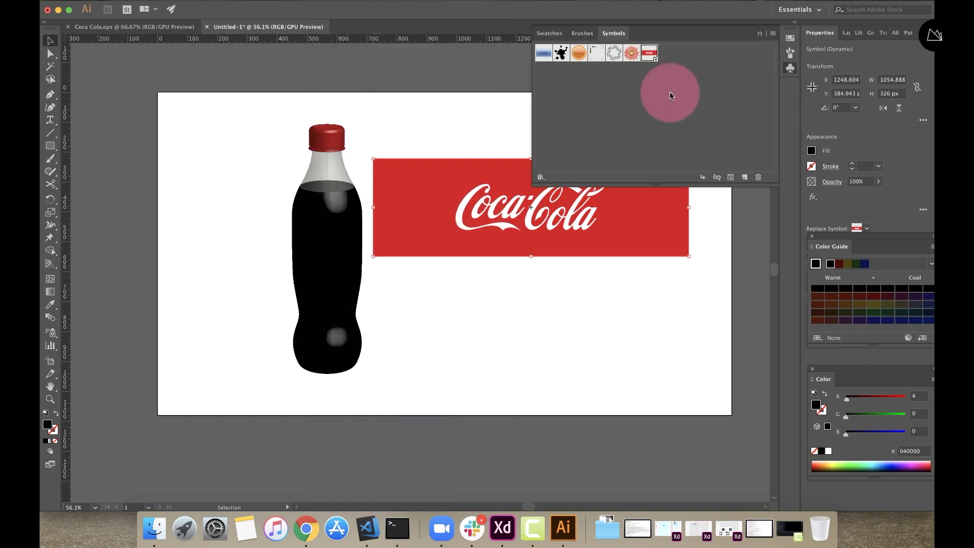
left_click_drag(492, 199, 649, 80)
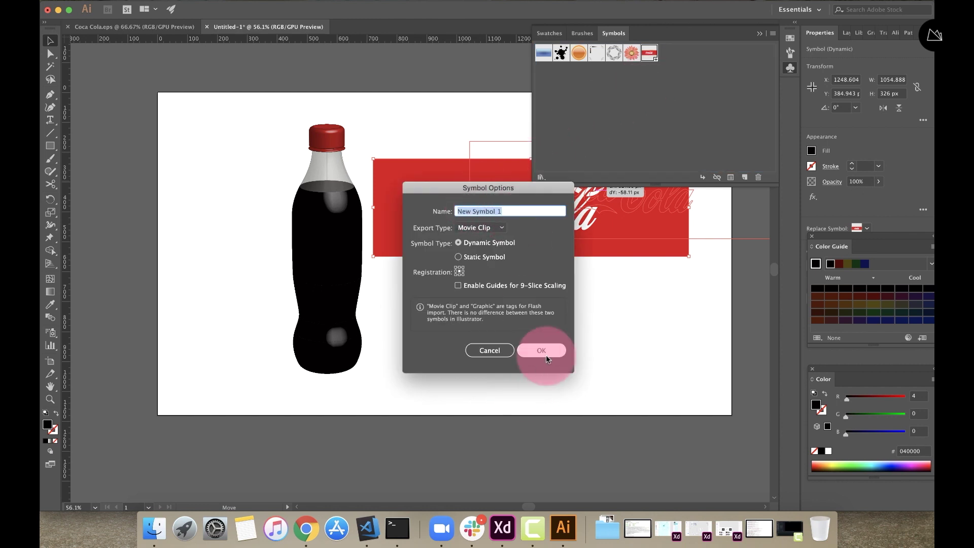
type("co")
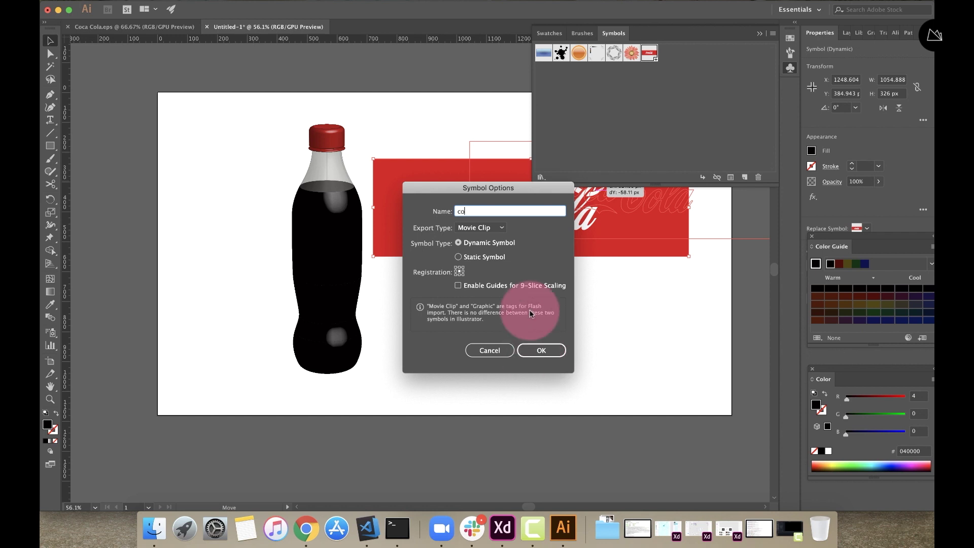
left_click_drag(549, 189, 546, 243)
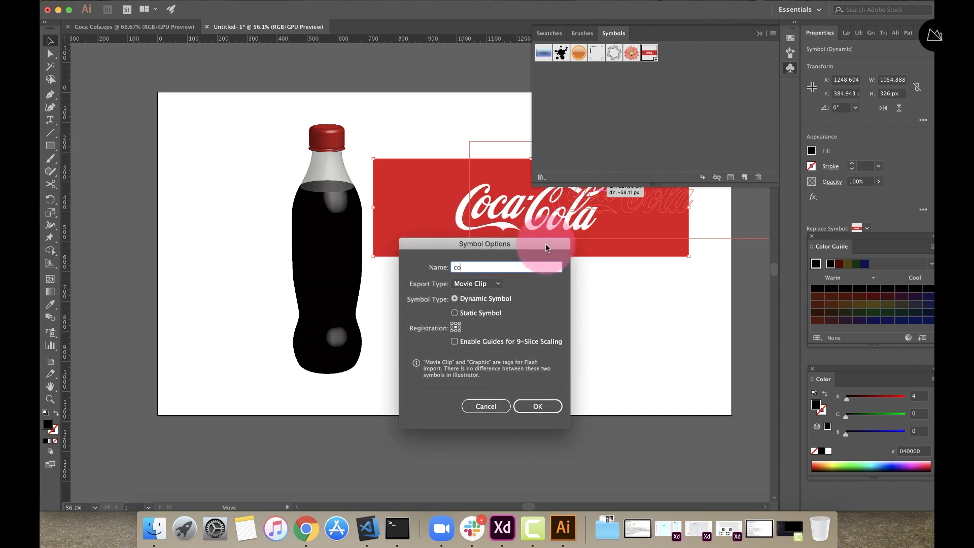
type("ca")
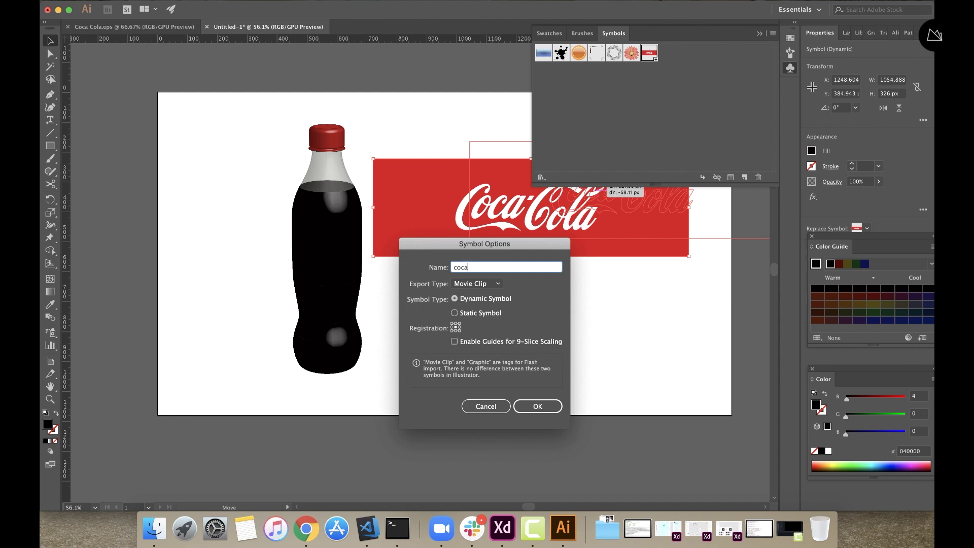
type("cola")
left_click(522, 404)
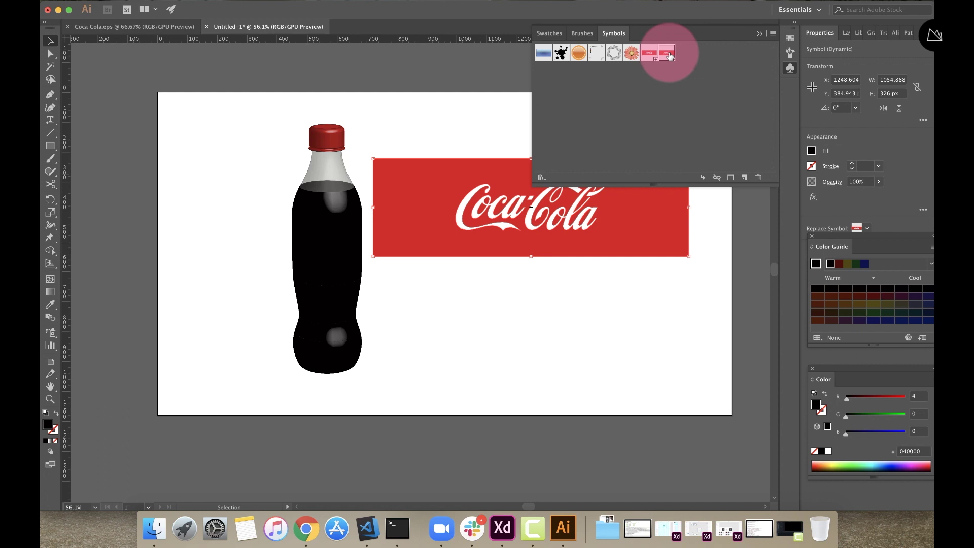
- Delete the duplicate cocacola symbol and the label on the artboard, keeping the original label symbol
left_click_drag(670, 55, 758, 177)
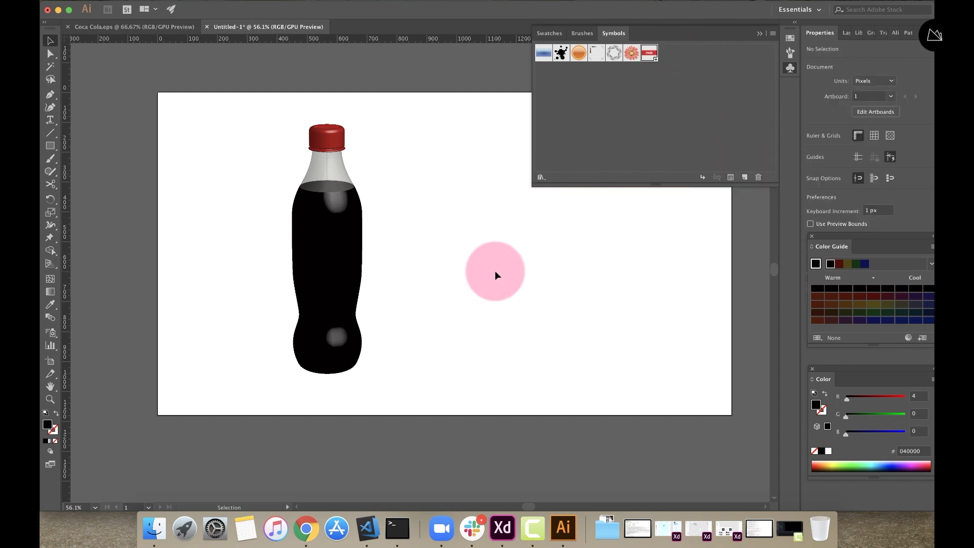
left_click(750, 28)
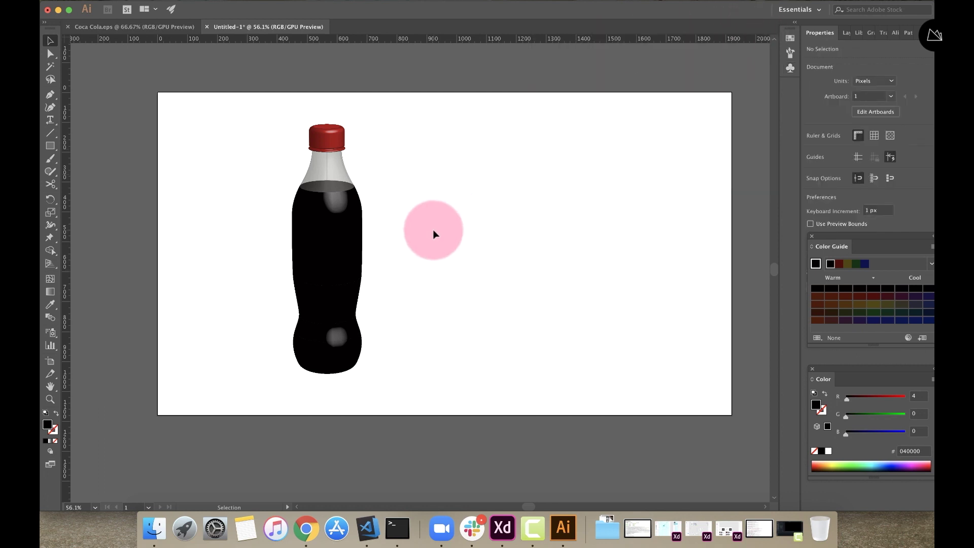
- Select the bottle and reopen its 3D Revolve effect from its appearance attributes for editing
left_click(360, 245)
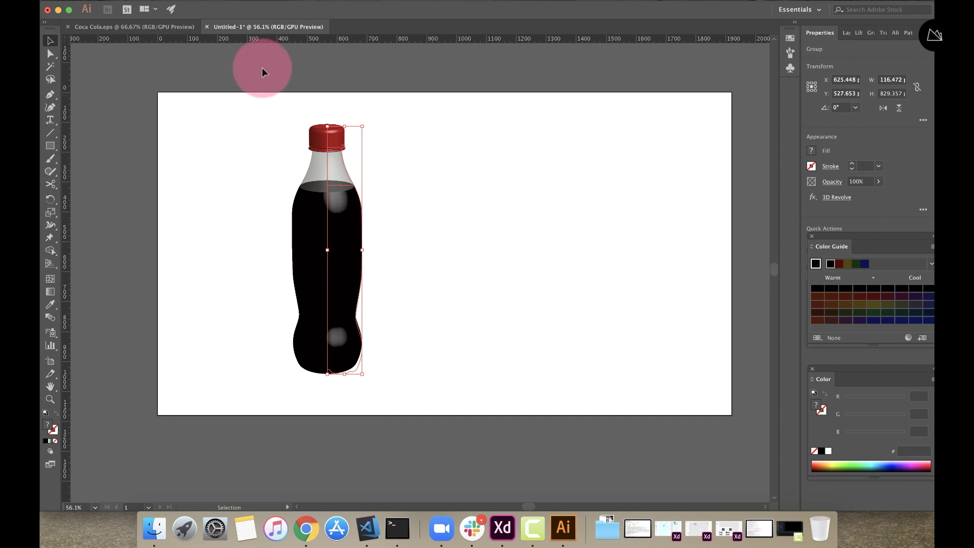
left_click(333, 1)
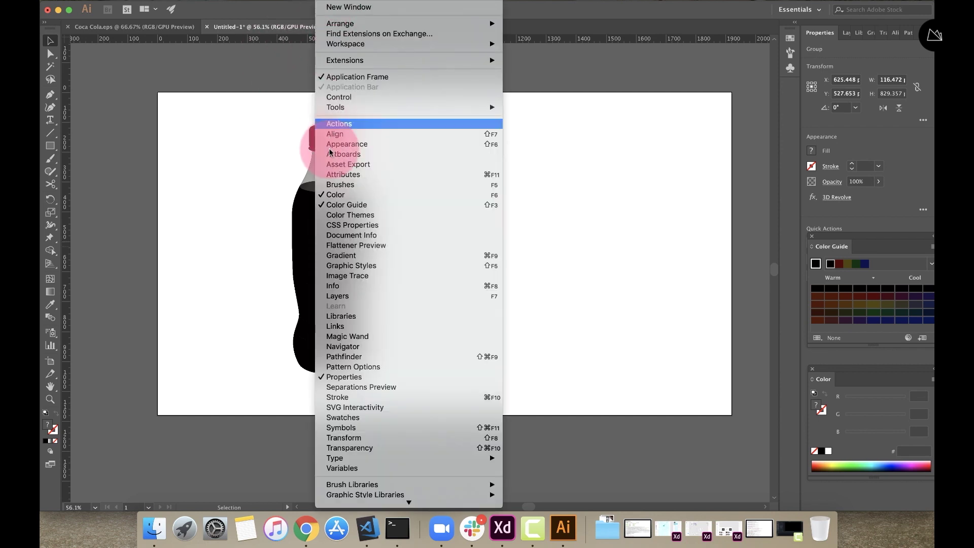
left_click(362, 147)
left_click_drag(674, 291, 621, 213)
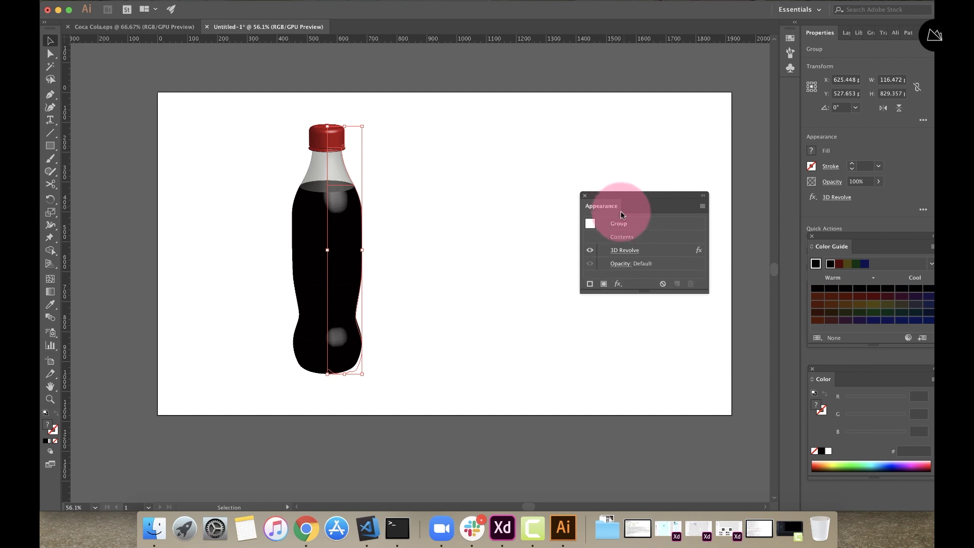
left_click(624, 250)
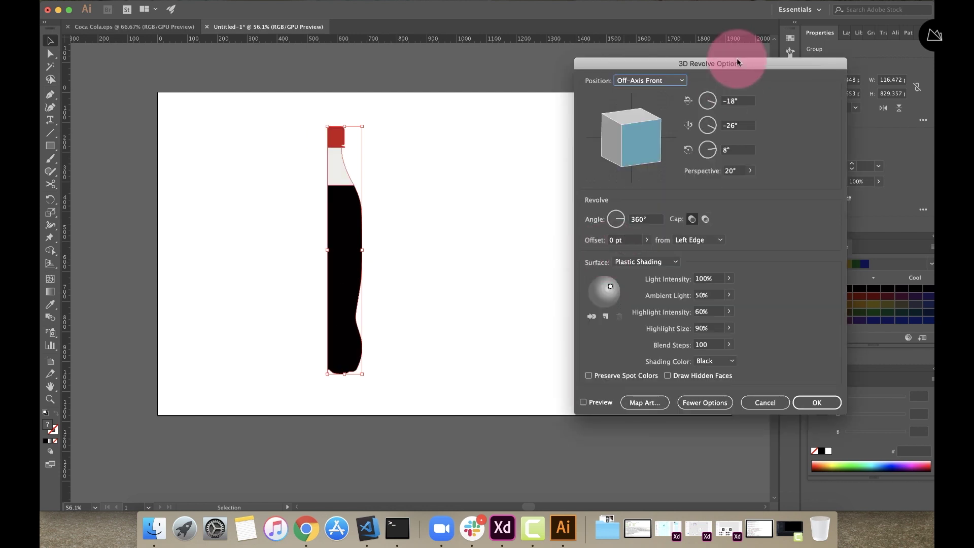
left_click_drag(733, 66, 655, 43)
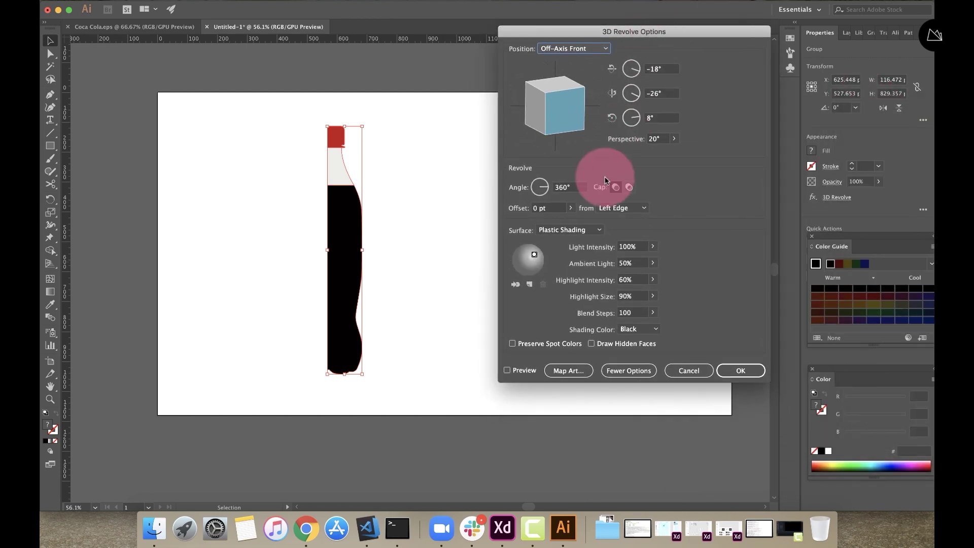
- Open the art mapping for the revolved bottle and examine its 19 surfaces to find the one covering the body
left_click(563, 371)
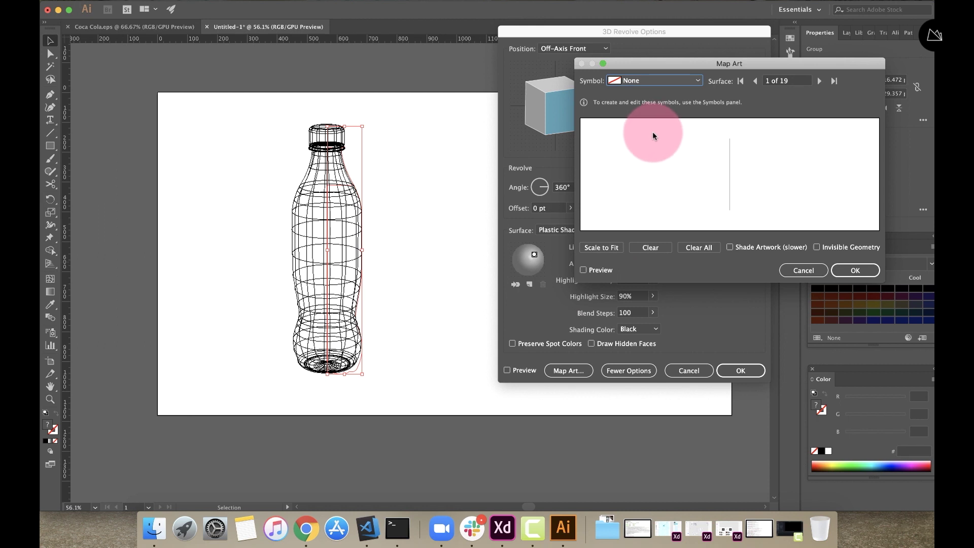
left_click(820, 81)
left_click(820, 81)
left_click(820, 81)
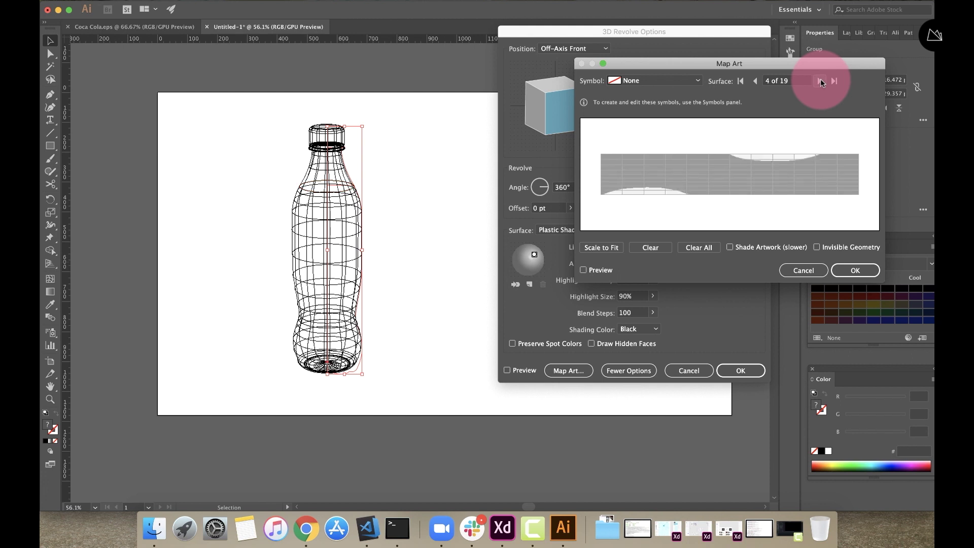
left_click(820, 81)
left_click(820, 80)
left_click(820, 81)
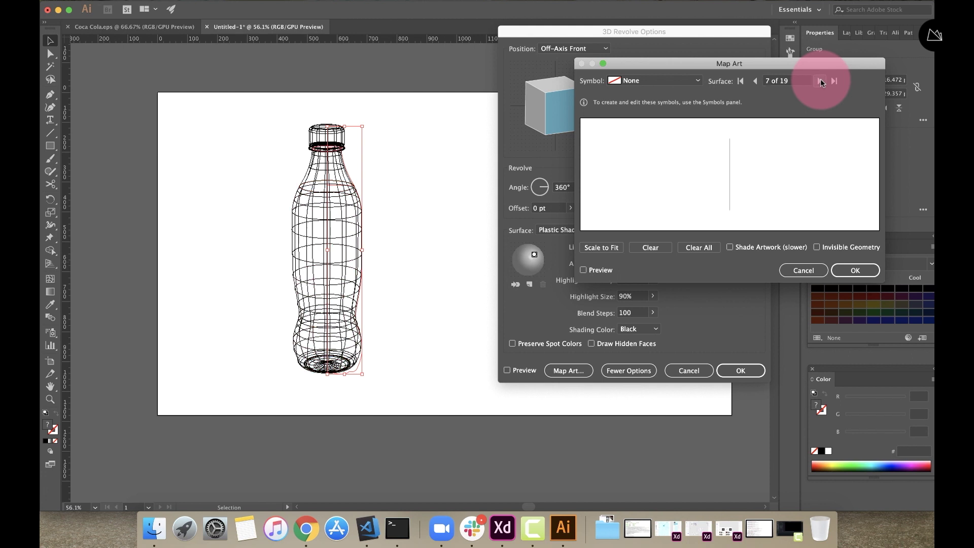
left_click(820, 81)
left_click(820, 81)
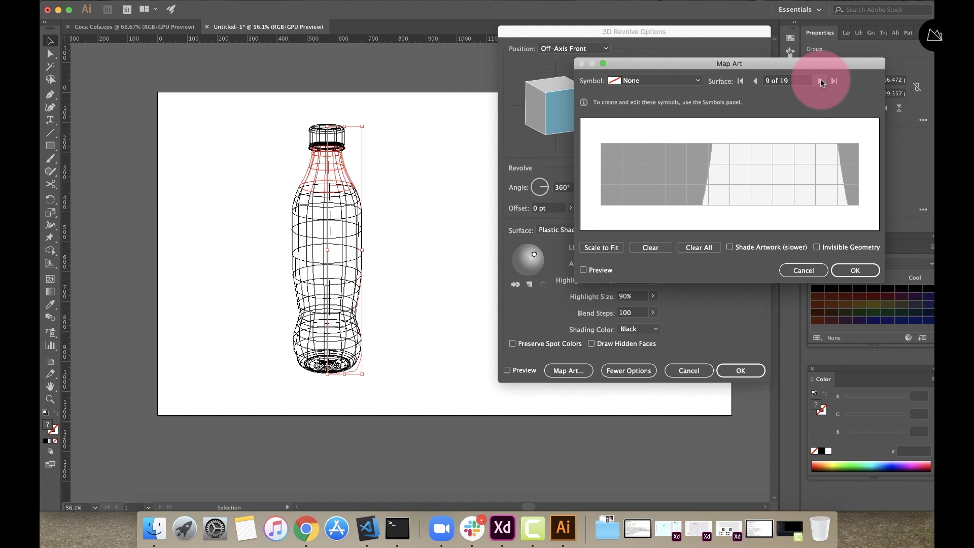
left_click(820, 81)
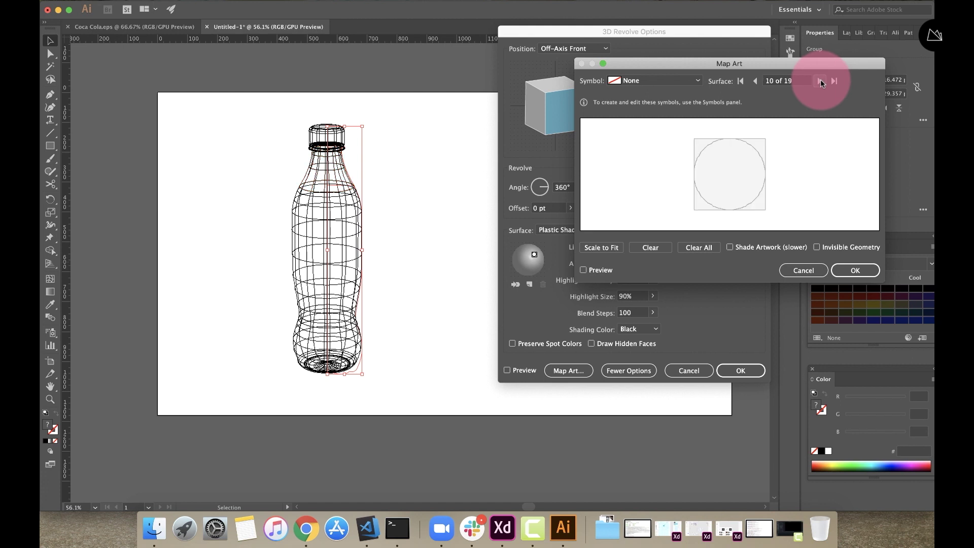
left_click(820, 81)
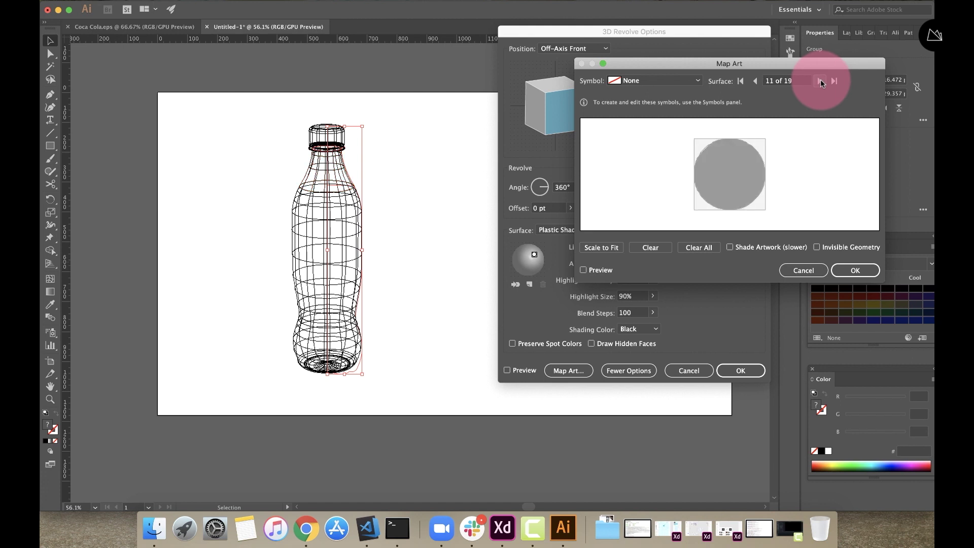
left_click(820, 81)
left_click(820, 82)
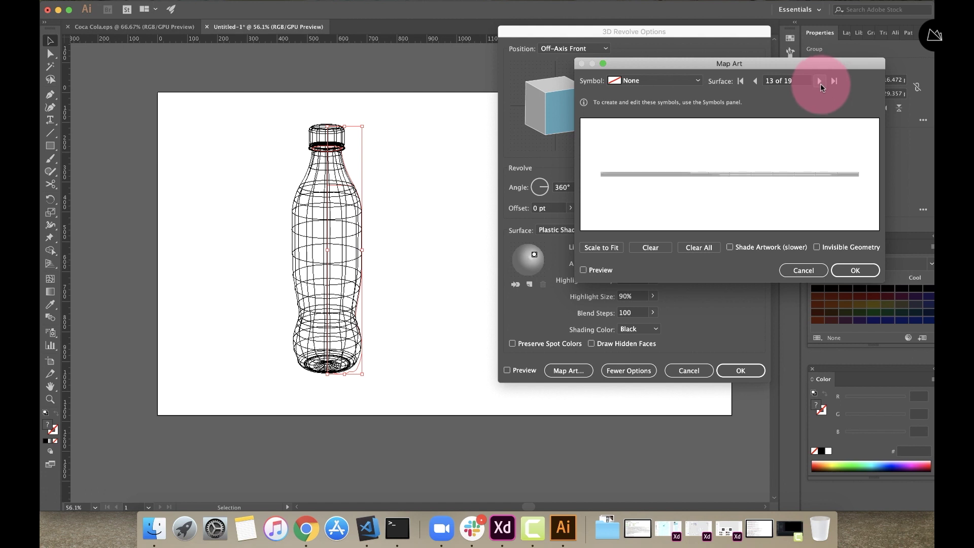
left_click(820, 83)
left_click(820, 84)
left_click(821, 83)
left_click(820, 83)
left_click(820, 83)
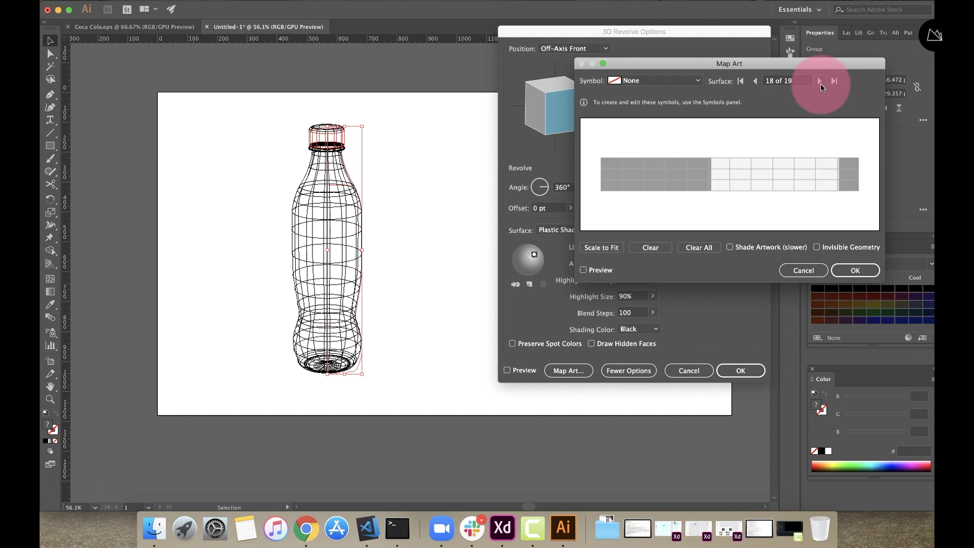
left_click(820, 83)
left_click(755, 82)
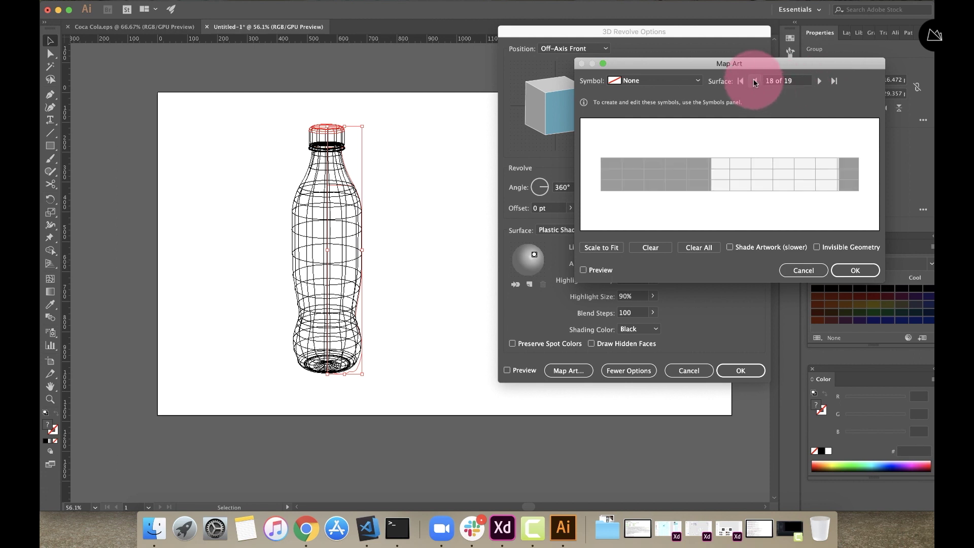
- Choose surface 5 of 19, map the Coca-Cola New Symbol onto it, and turn on the mapping preview
left_click(820, 81)
left_click(820, 80)
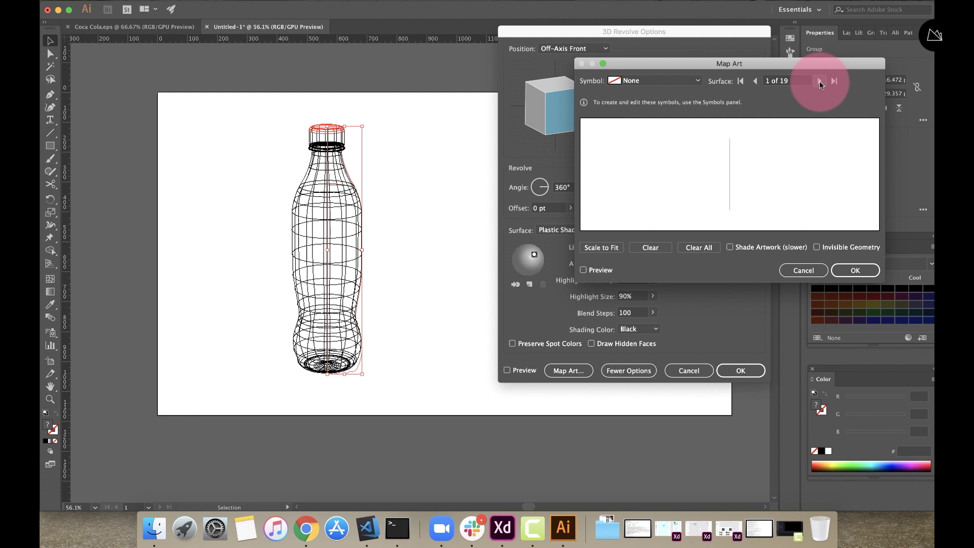
left_click(820, 80)
left_click(820, 80)
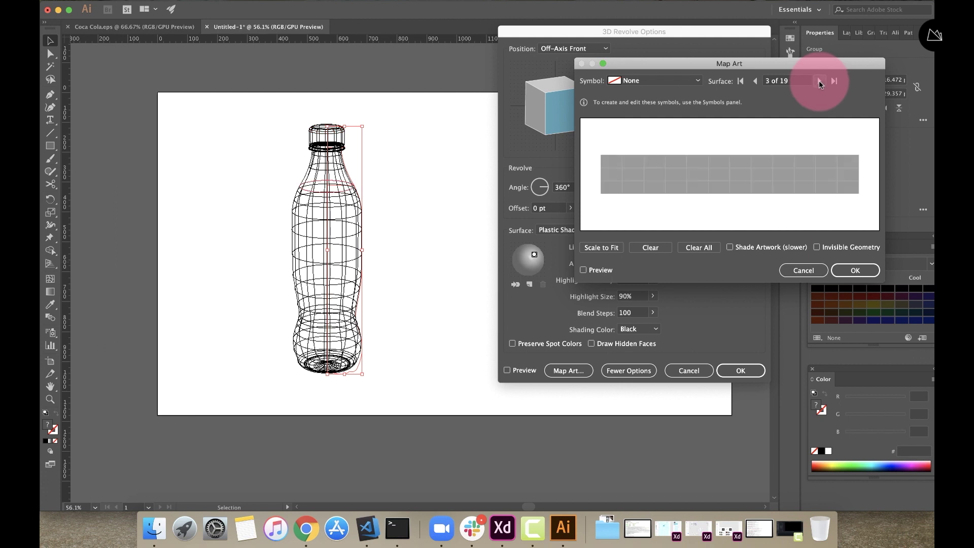
left_click(819, 81)
left_click(819, 81)
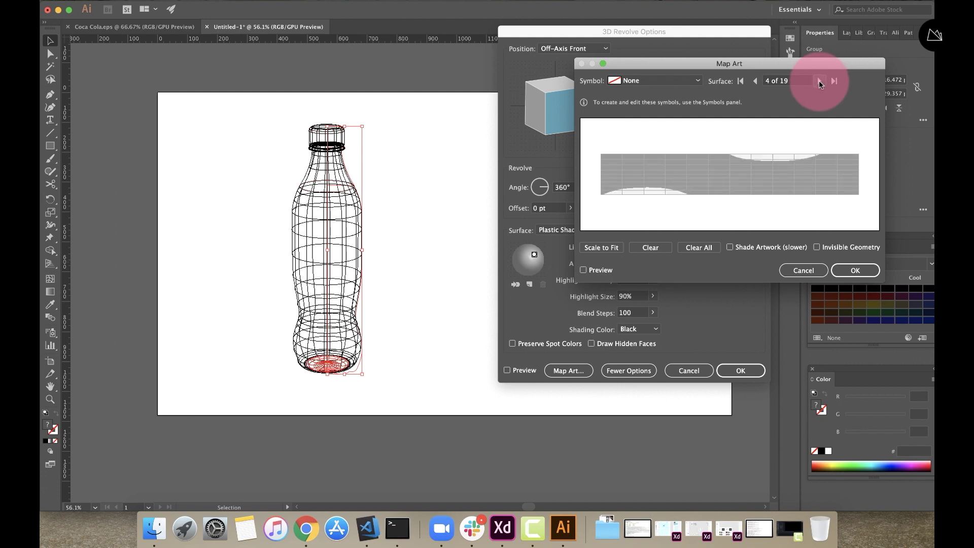
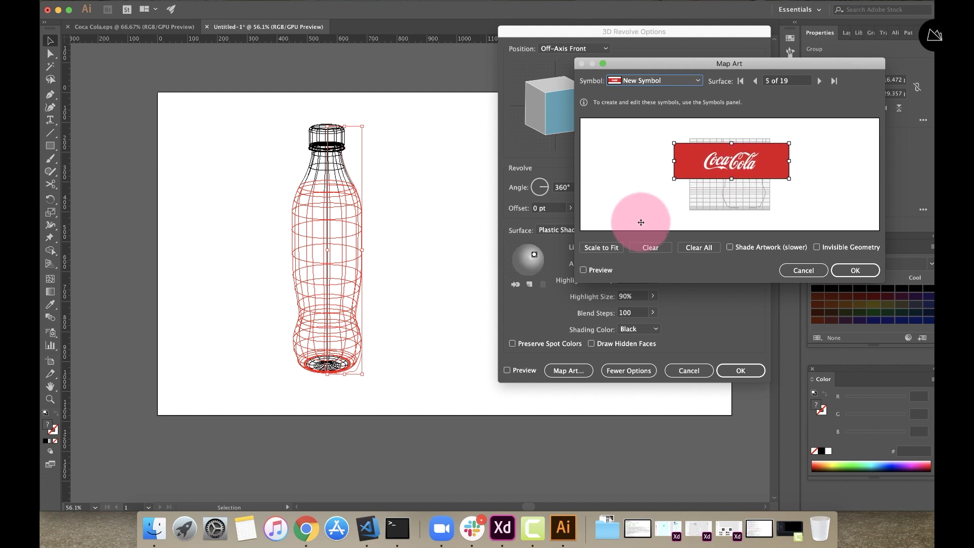
left_click(583, 270)
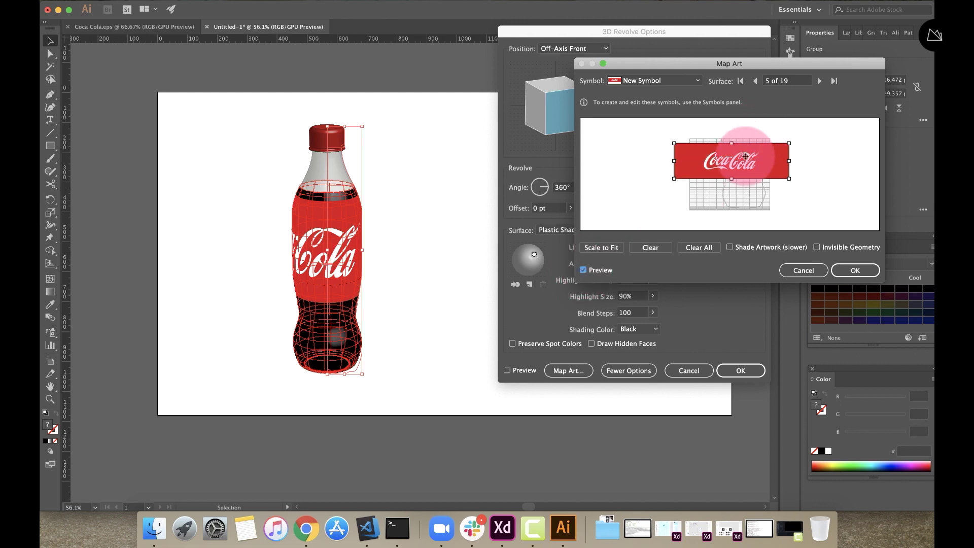
- Scale the label down proportionally and place it across the upper part of the body surface
left_click_drag(738, 166, 737, 173)
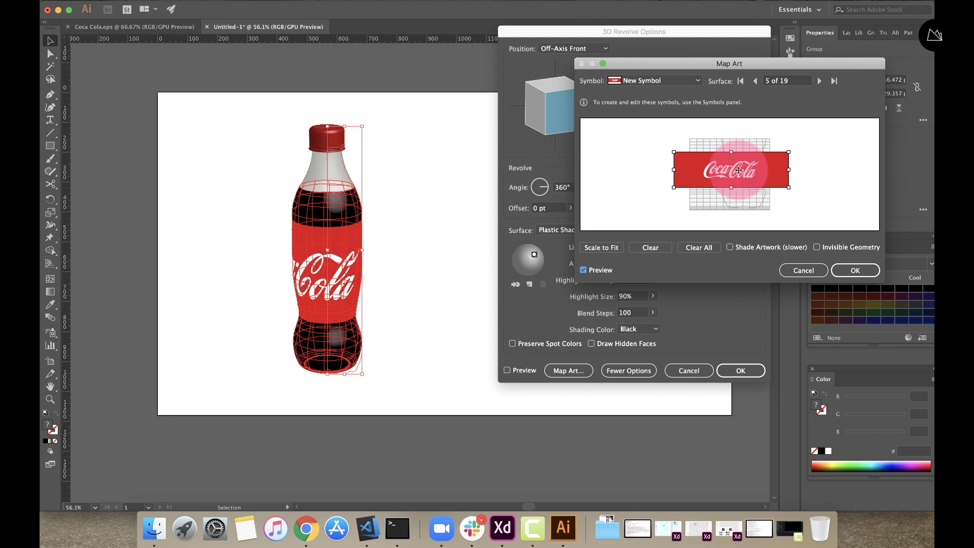
left_click_drag(739, 170, 736, 162)
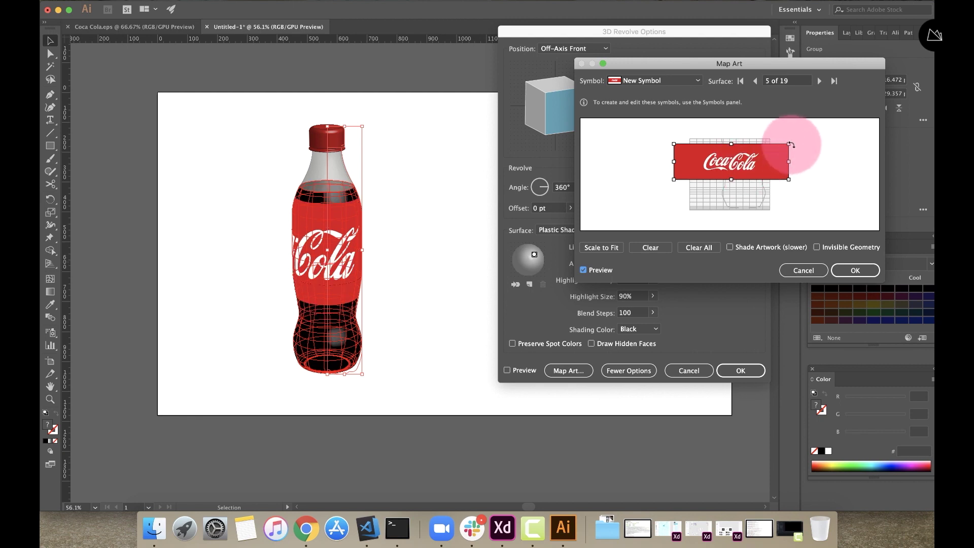
left_click_drag(791, 145, 742, 169)
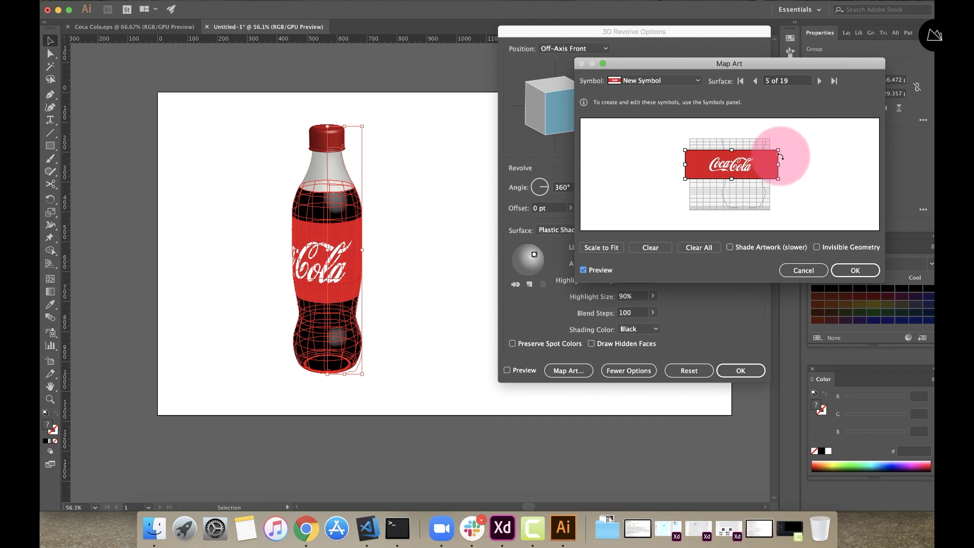
key("alt")
left_click_drag(779, 151, 749, 160)
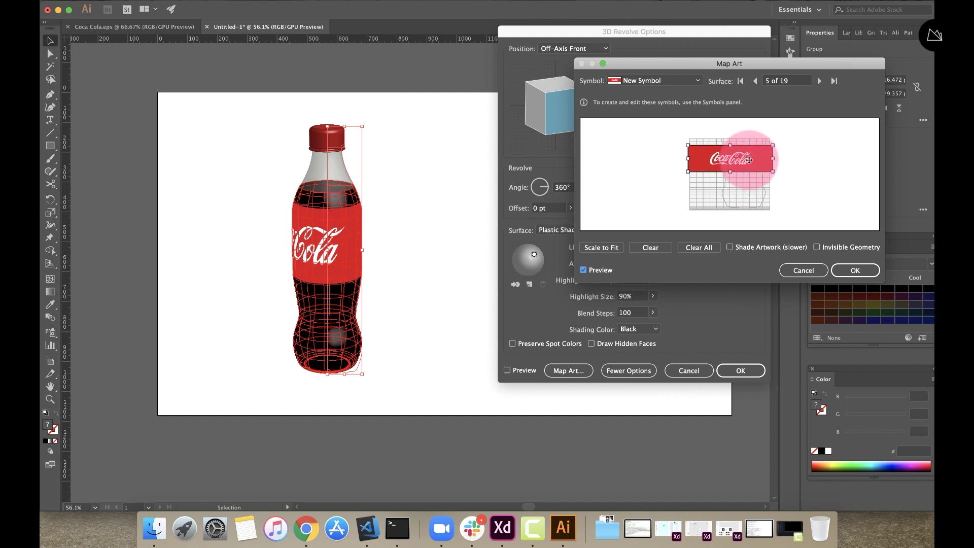
- Shift the label sideways so the Coca-Cola lettering faces the front of the bottle, then apply the mapped 3D Revolve effect
left_click_drag(730, 160, 745, 162)
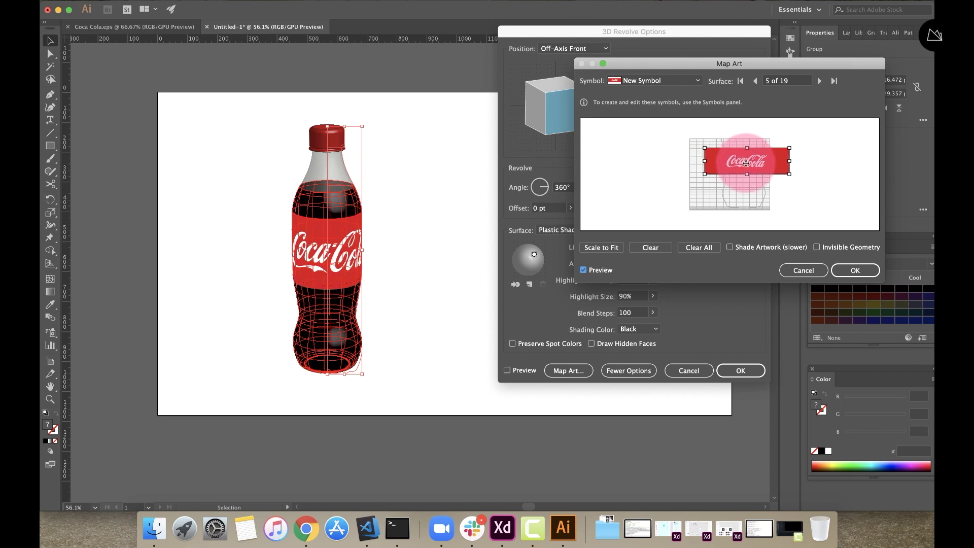
left_click_drag(745, 162, 743, 162)
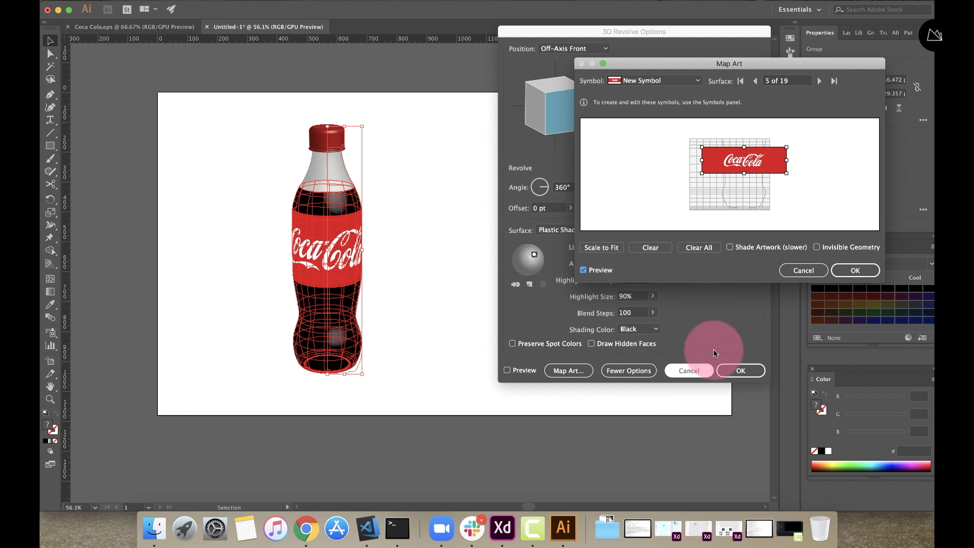
left_click(854, 270)
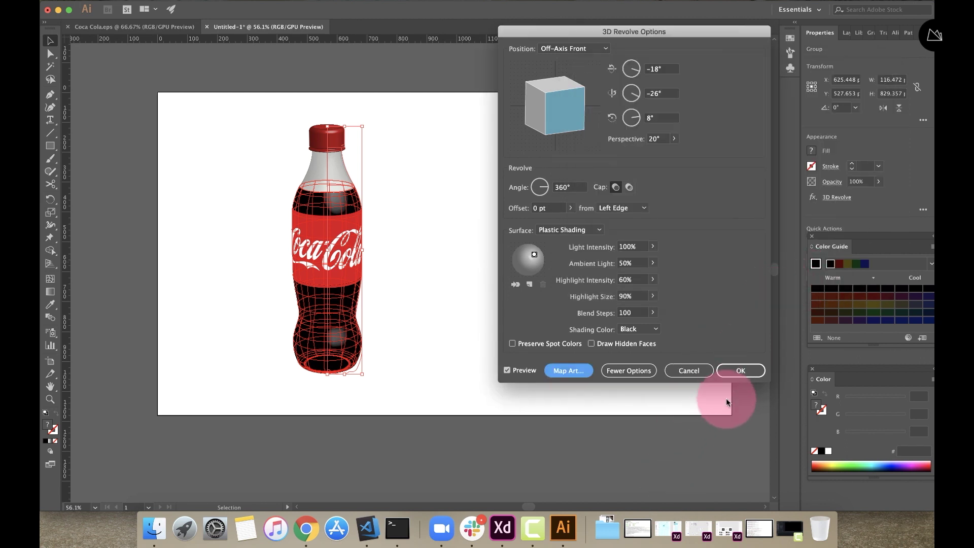
left_click(739, 371)
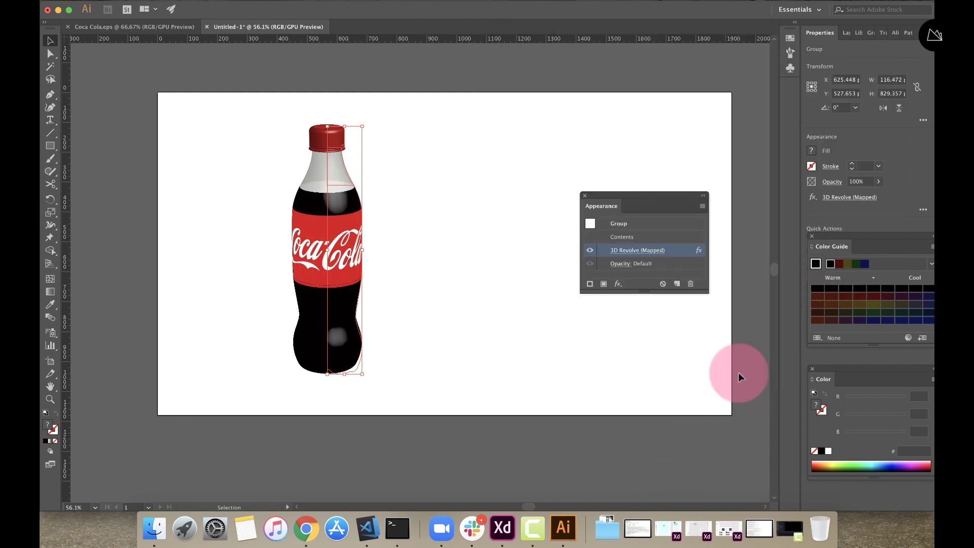
left_click(668, 435)
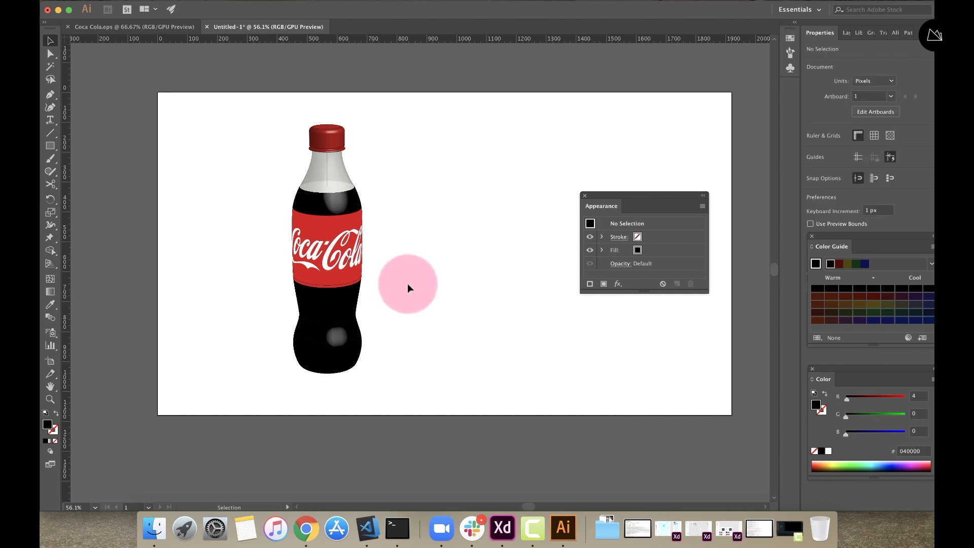
- Close the Appearance panel, move the bottle to the artboard's right half, and scale its half-profile to about 102 × 730 px
scroll(380, 336, "down", 3)
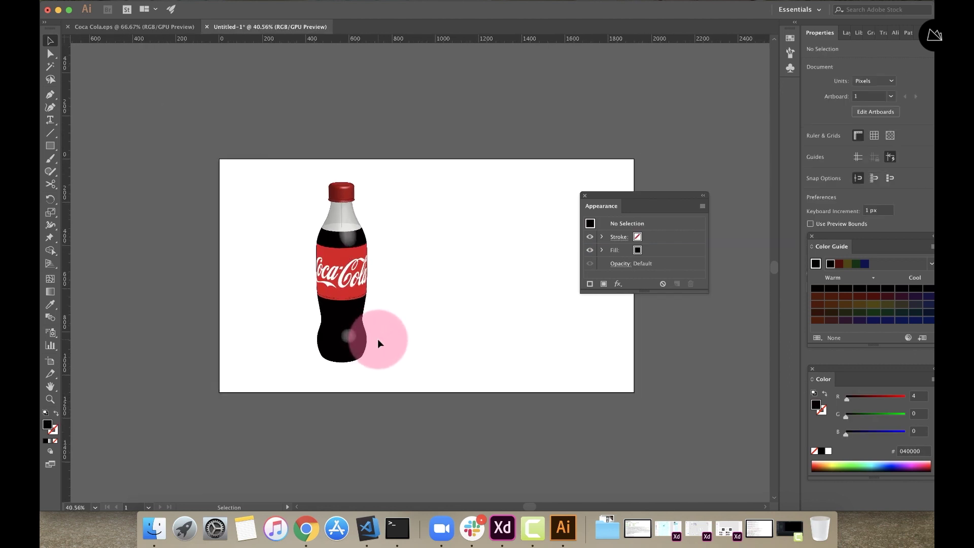
scroll(377, 338, "up", 3)
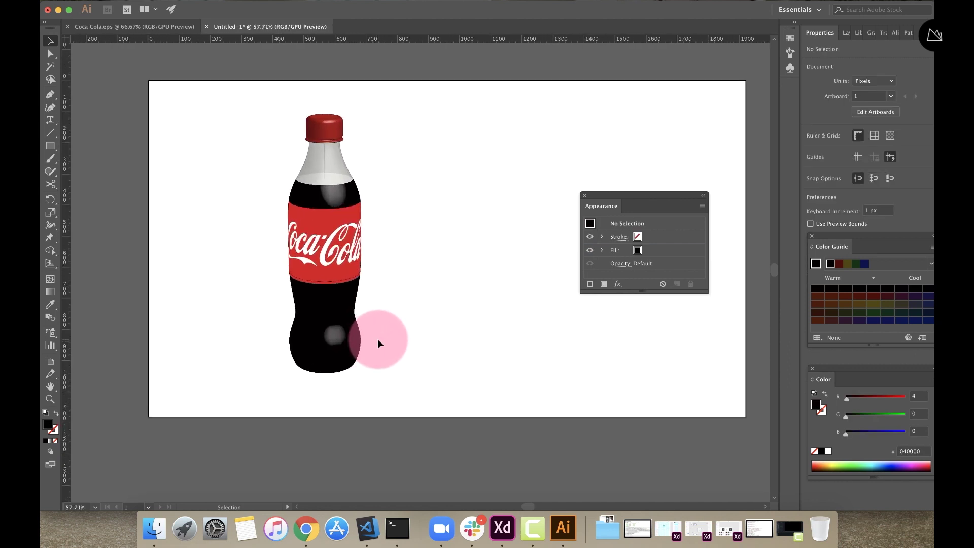
left_click(584, 196)
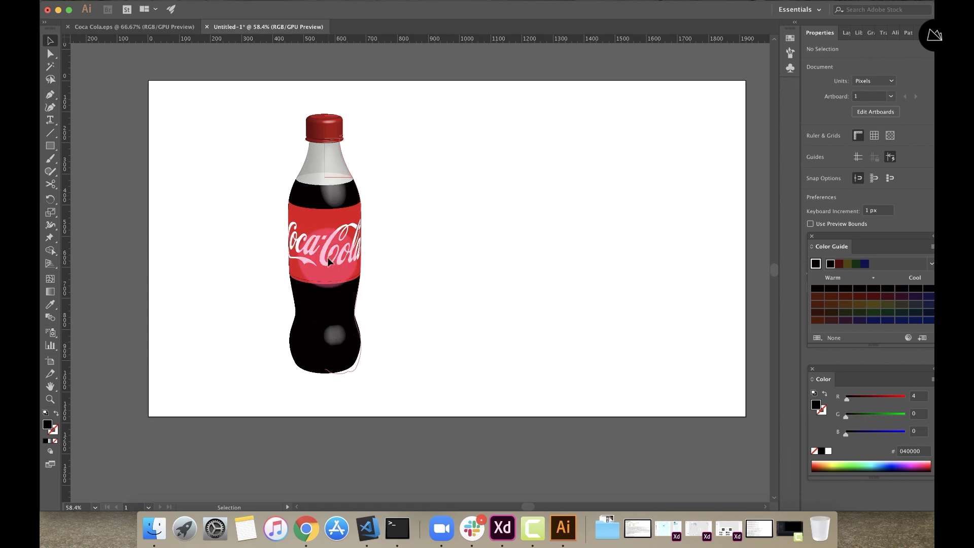
left_click_drag(328, 262, 590, 258)
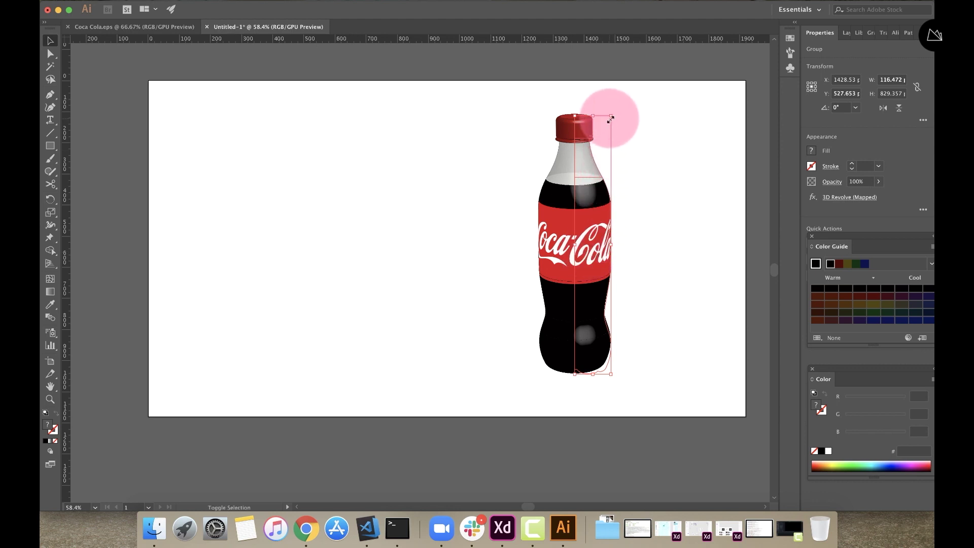
left_click_drag(611, 118, 608, 127)
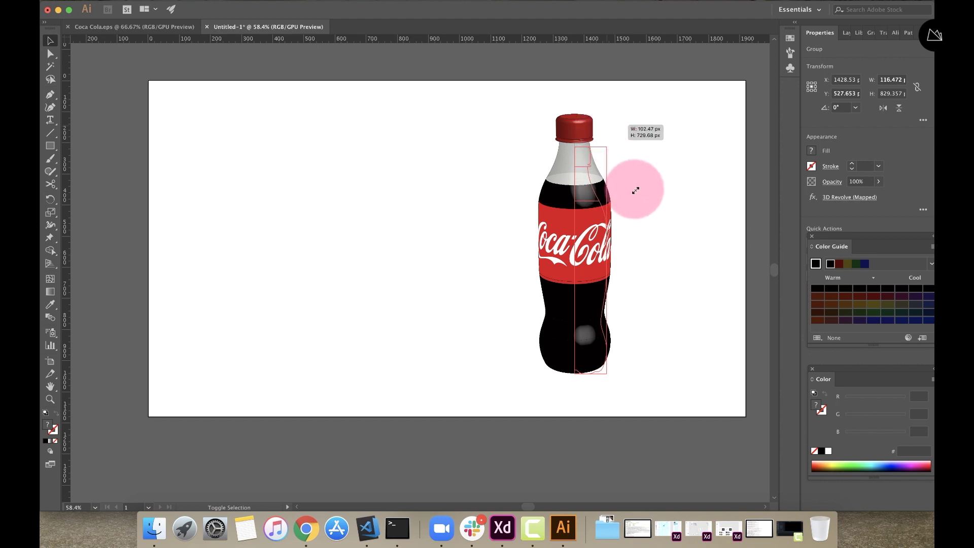
left_click(613, 228)
left_click_drag(596, 247, 604, 245)
left_click(479, 273)
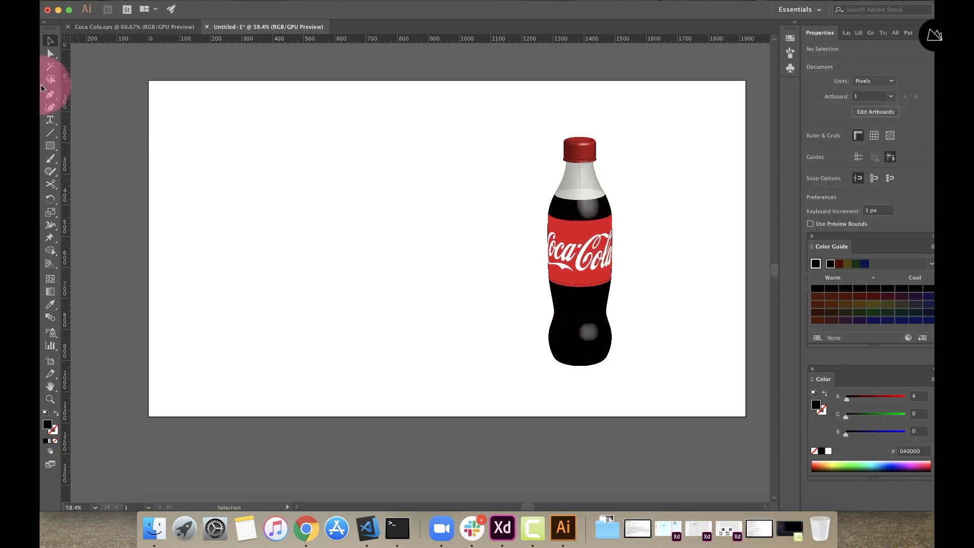
- Draw a 1920 × 1080 px rectangle covering the artboard, place it behind the bottle, and fill it with red #df0b1d
left_click(50, 146)
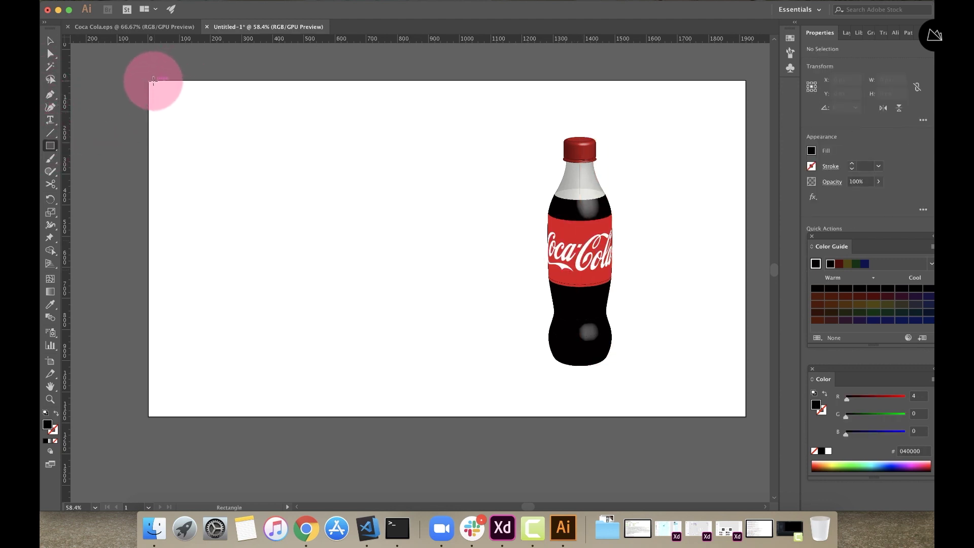
left_click_drag(148, 82, 745, 417)
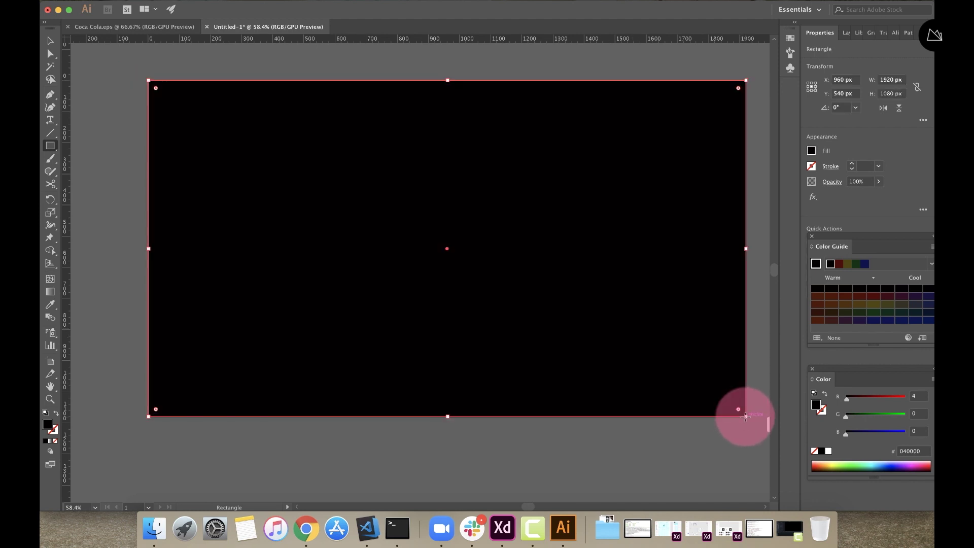
key("i")
left_click(581, 219)
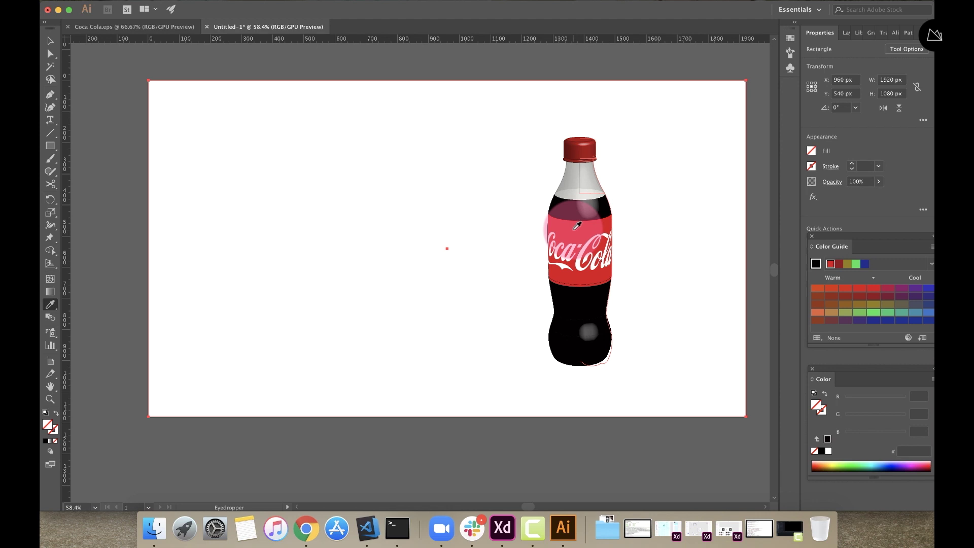
left_click(828, 291)
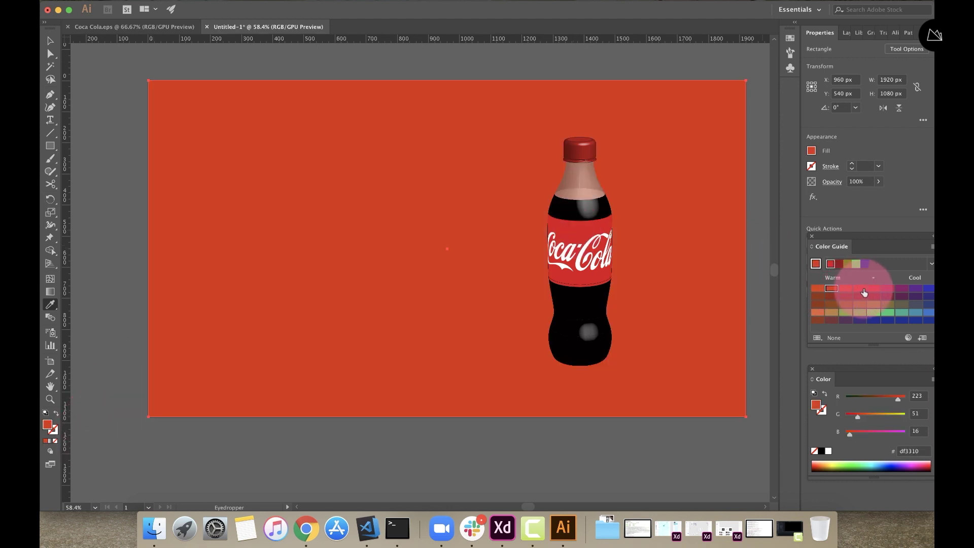
left_click(875, 289)
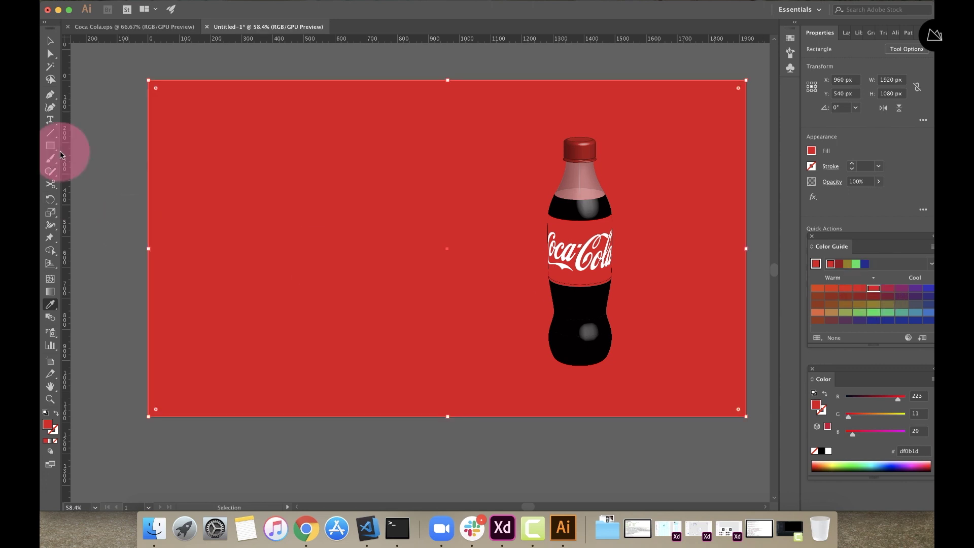
left_click(50, 41)
left_click(108, 119)
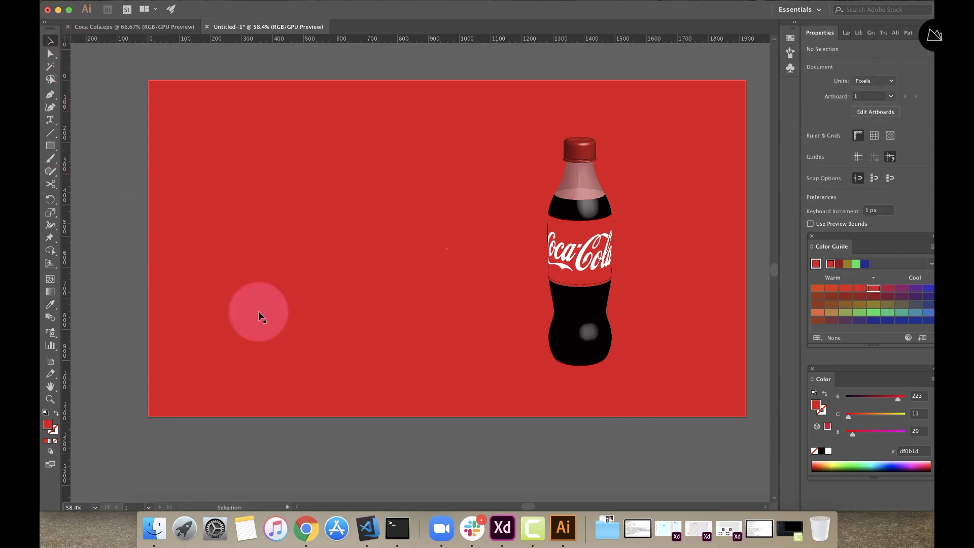
left_click(582, 326)
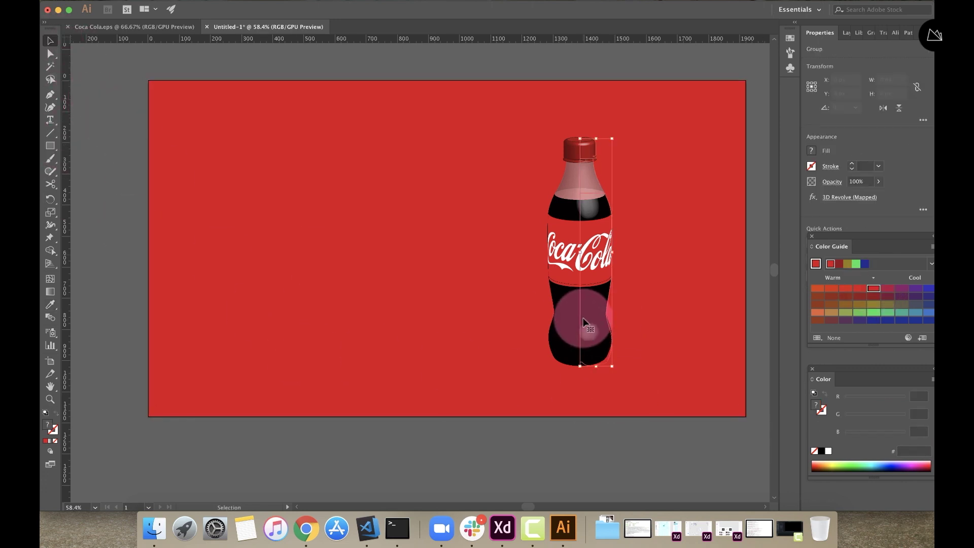
left_click(609, 458)
scroll(610, 458, "down", 5)
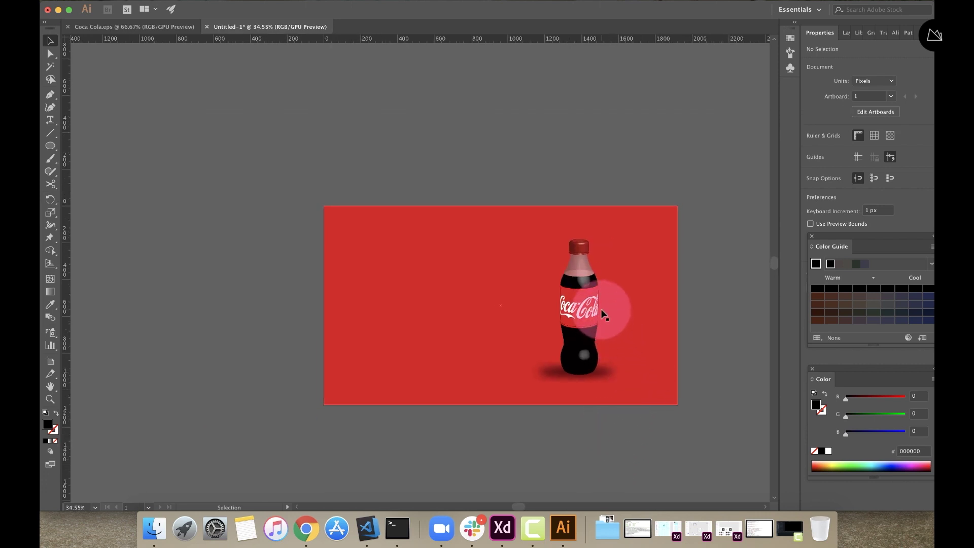
scroll(601, 309, "up", 5)
- Open the Map Art settings of the bottle's 3D Revolve effect and place the dialogs clear of the bottle
left_click(530, 269)
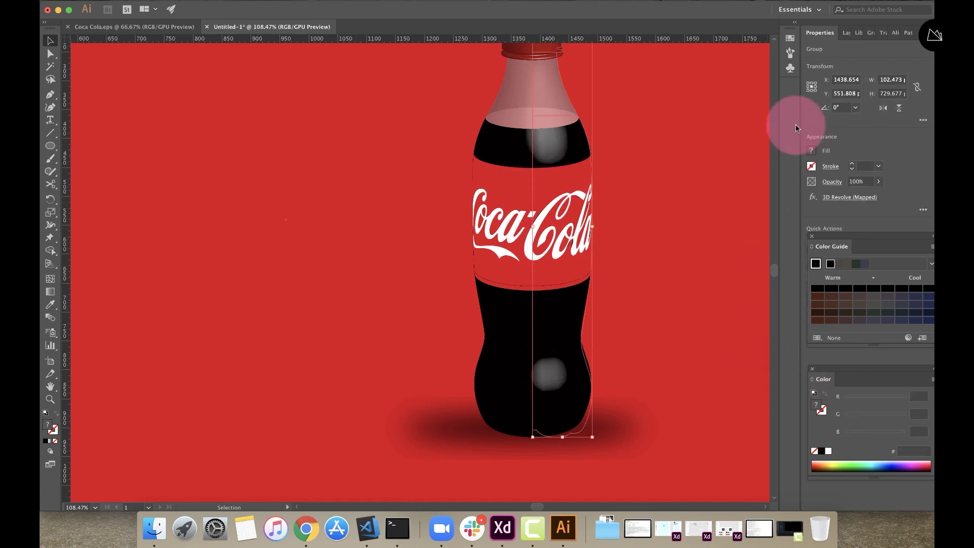
left_click(333, 1)
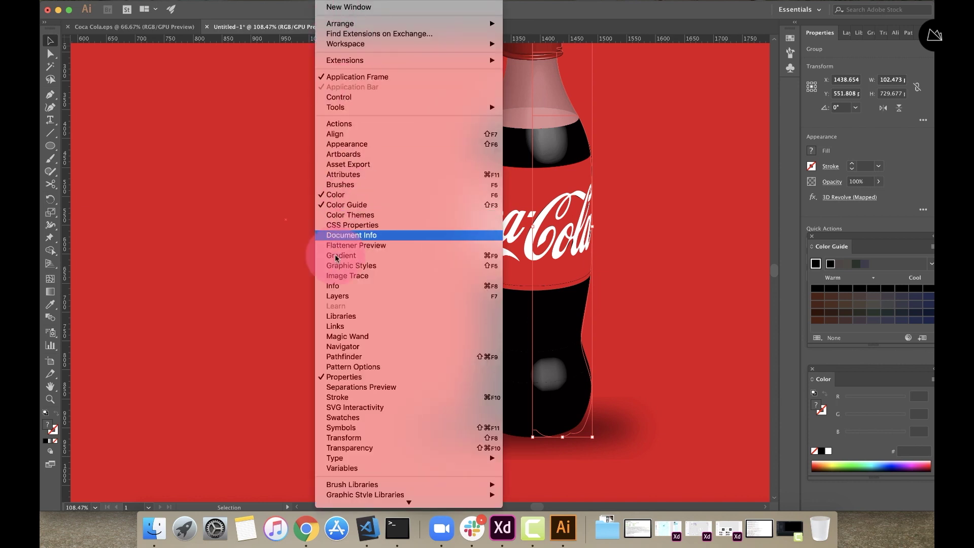
left_click(355, 144)
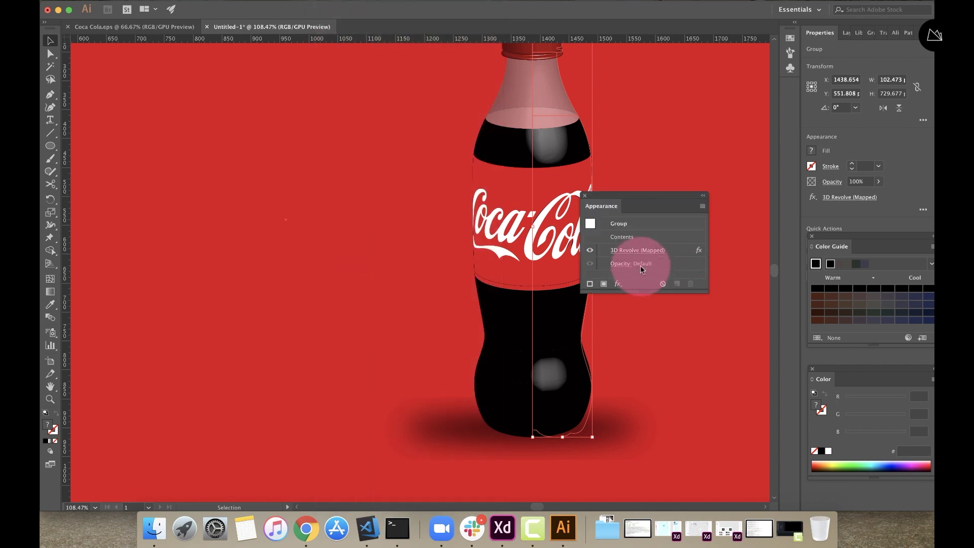
left_click(631, 251)
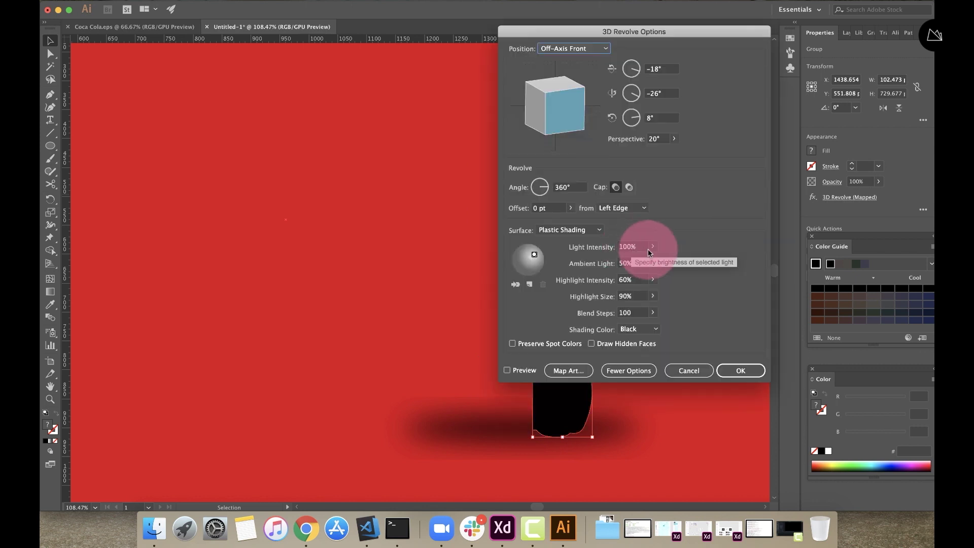
left_click_drag(614, 29, 743, 23)
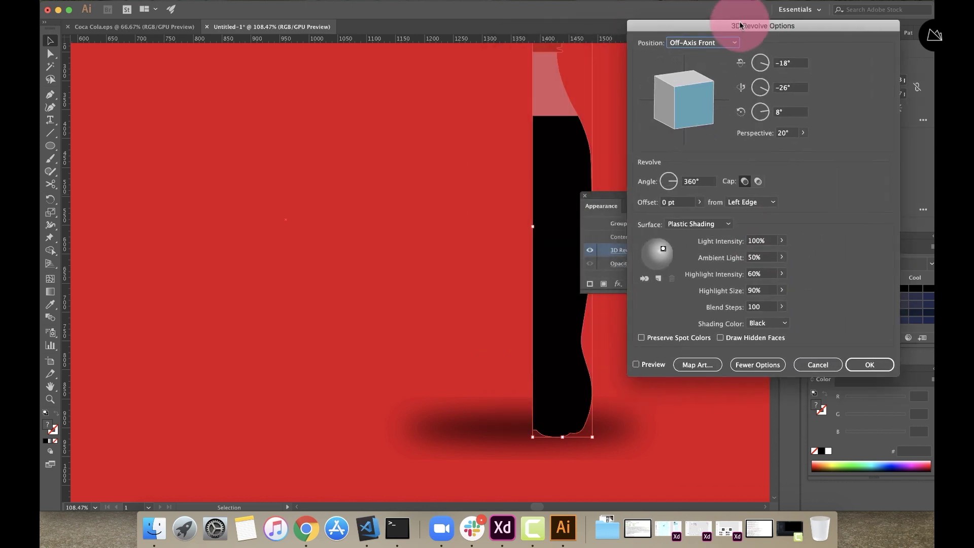
left_click(697, 364)
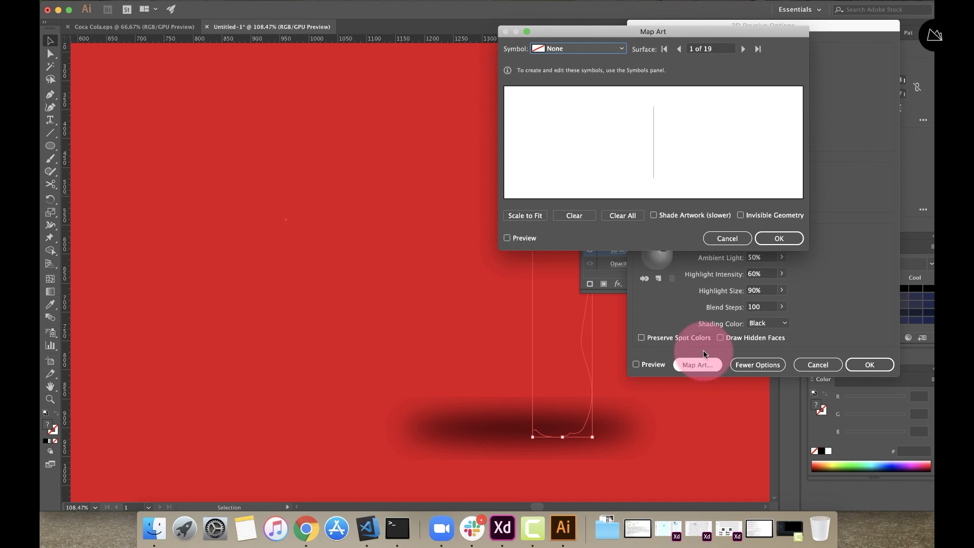
left_click_drag(634, 32, 738, 27)
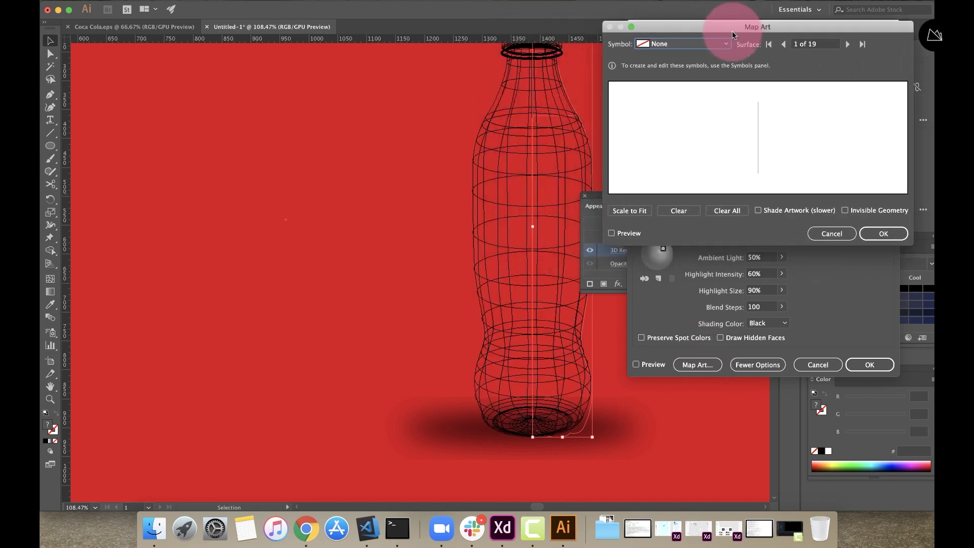
- Preview the mapped label with and without Shade Artwork, then accept the mapping with shading off
left_click(758, 211)
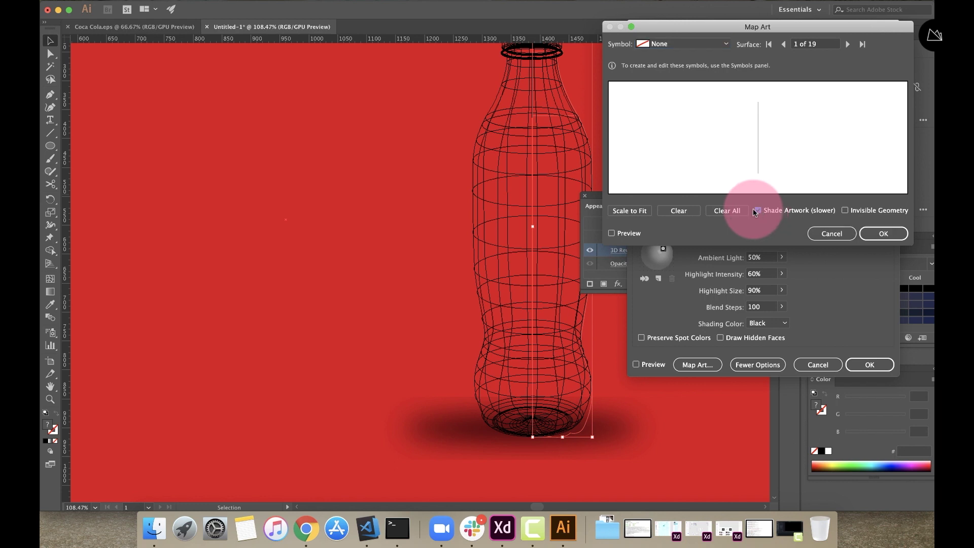
left_click(612, 234)
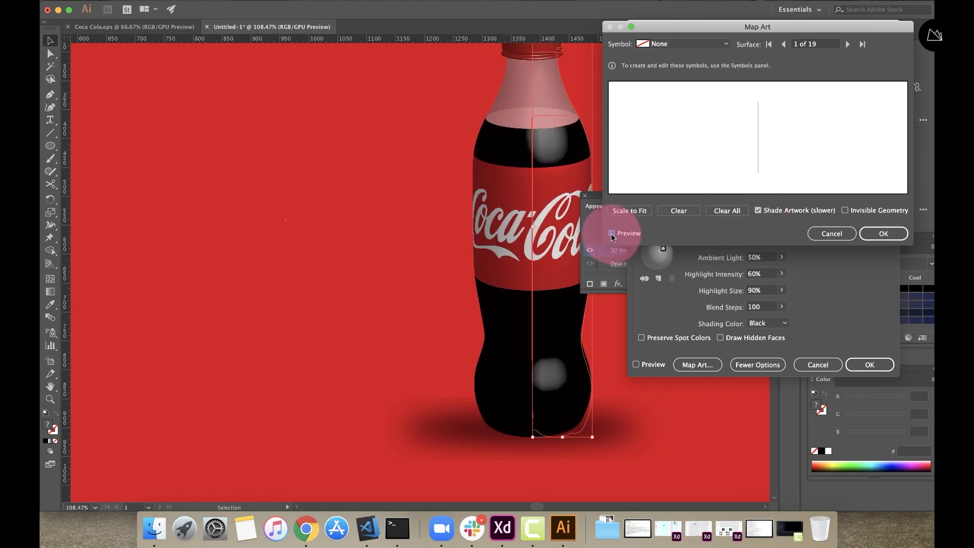
left_click(758, 210)
left_click(759, 210)
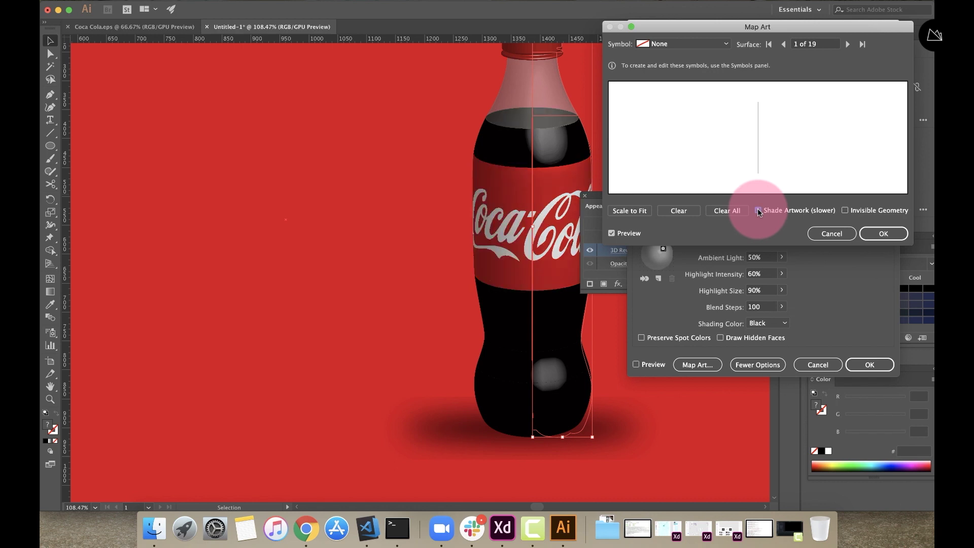
left_click(758, 210)
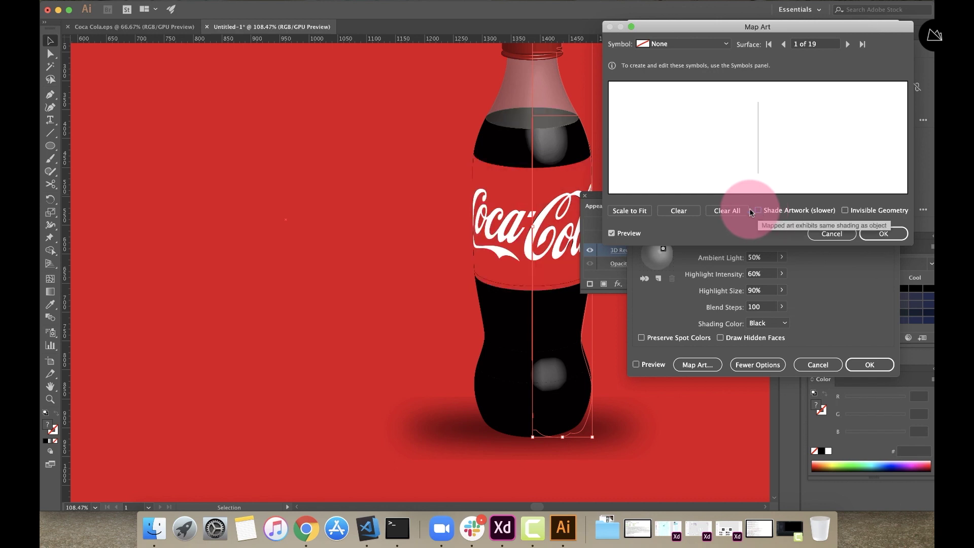
left_click(880, 234)
- Turn on Shade Artwork for the mapped label and apply the updated 3D Revolve effect to the bottle
left_click(708, 365)
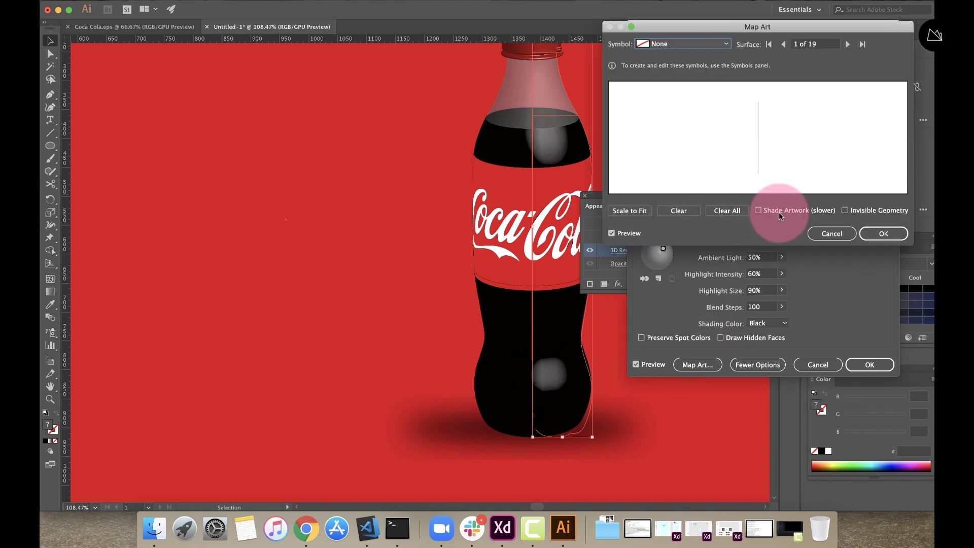
left_click(758, 210)
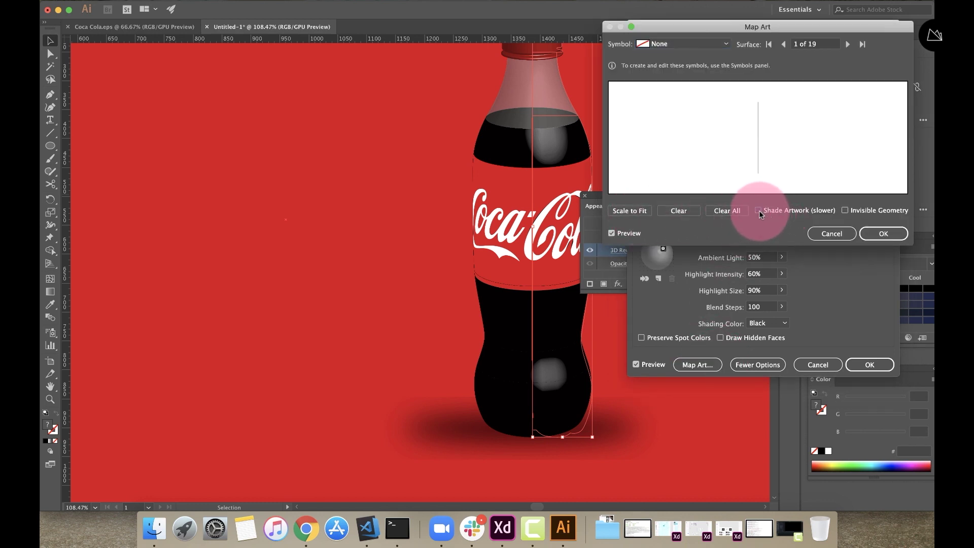
left_click(881, 235)
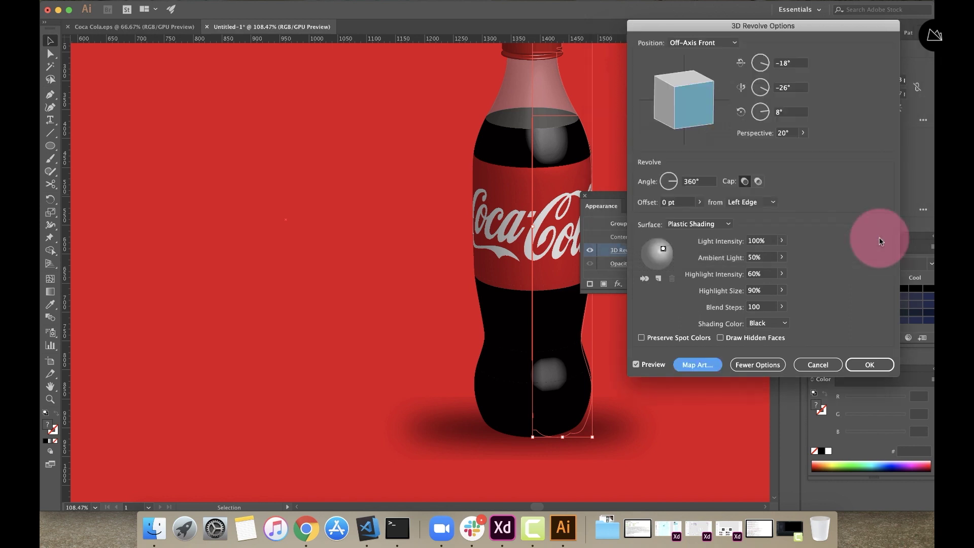
left_click(868, 364)
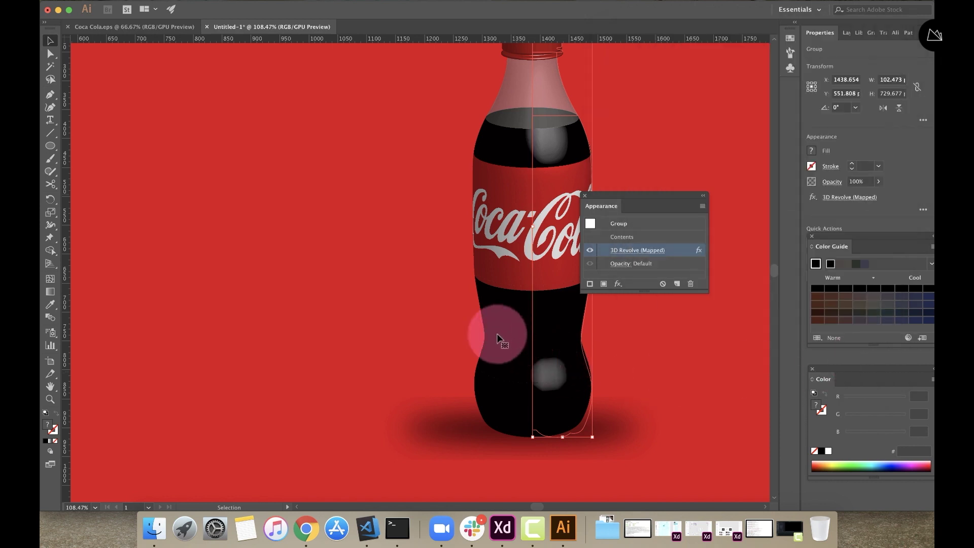
- Move the Appearance panel away from the bottle, clear the selection, and inspect the shaded bottle on the red background
left_click(471, 331)
scroll(445, 343, "down", 3)
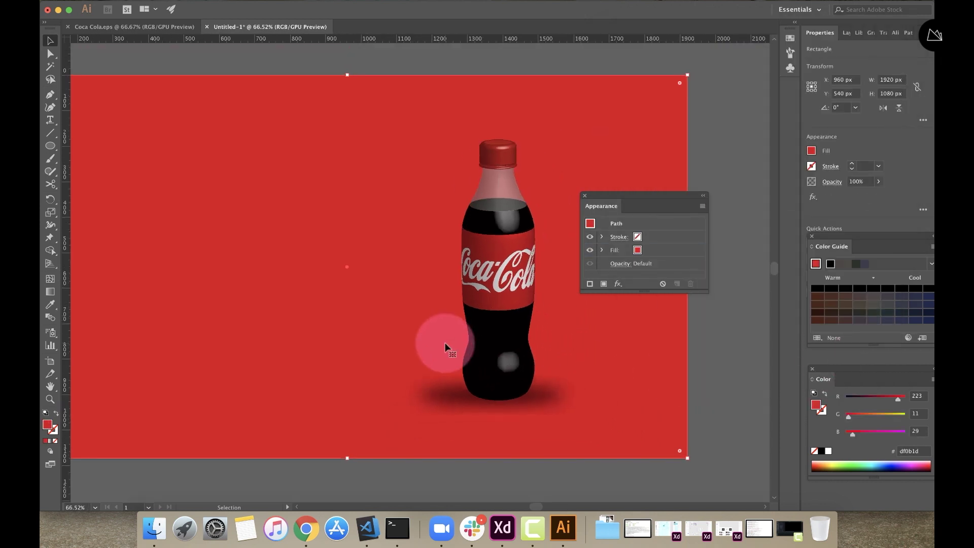
scroll(445, 347, "down", 2)
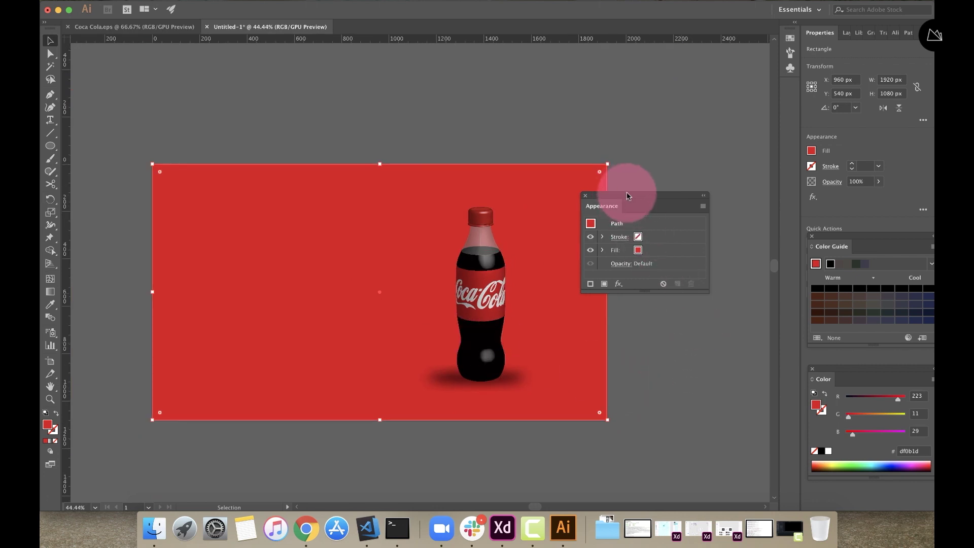
left_click_drag(627, 196, 672, 182)
left_click(674, 372)
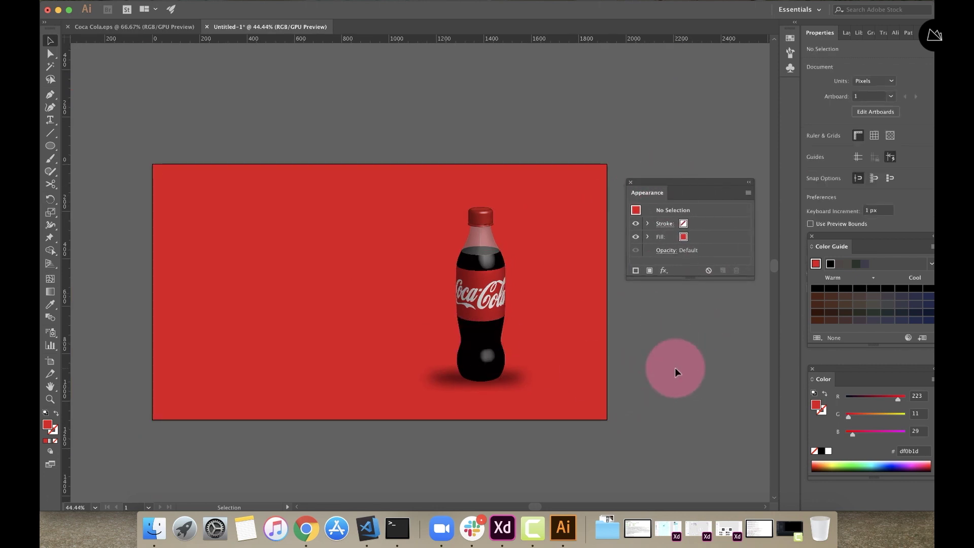
scroll(496, 380, "up", 4)
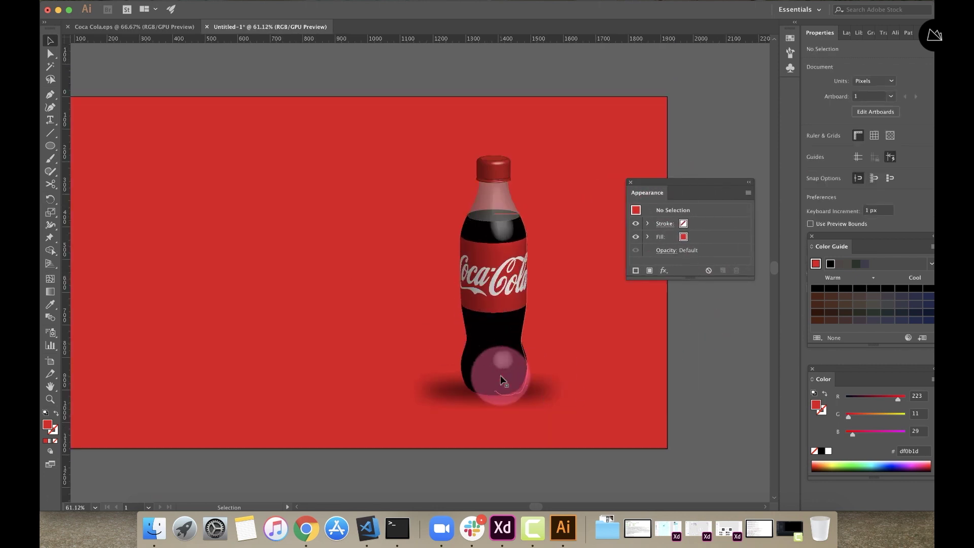
left_click(461, 426)
left_click_drag(514, 430, 515, 426)
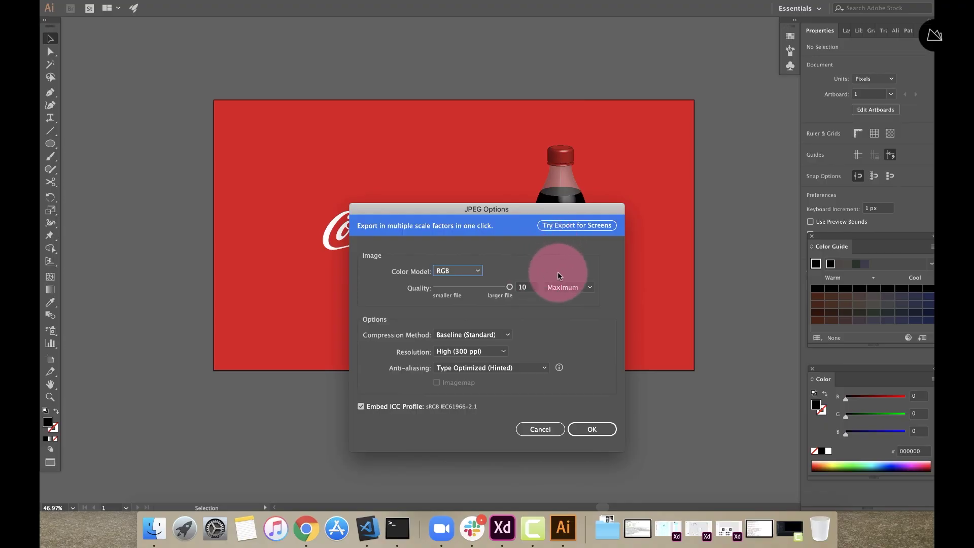
- Export the artwork as an RGB JPEG with Maximum quality 10, Baseline (Standard) compression, and High (300 ppi) resolution
left_click(585, 429)
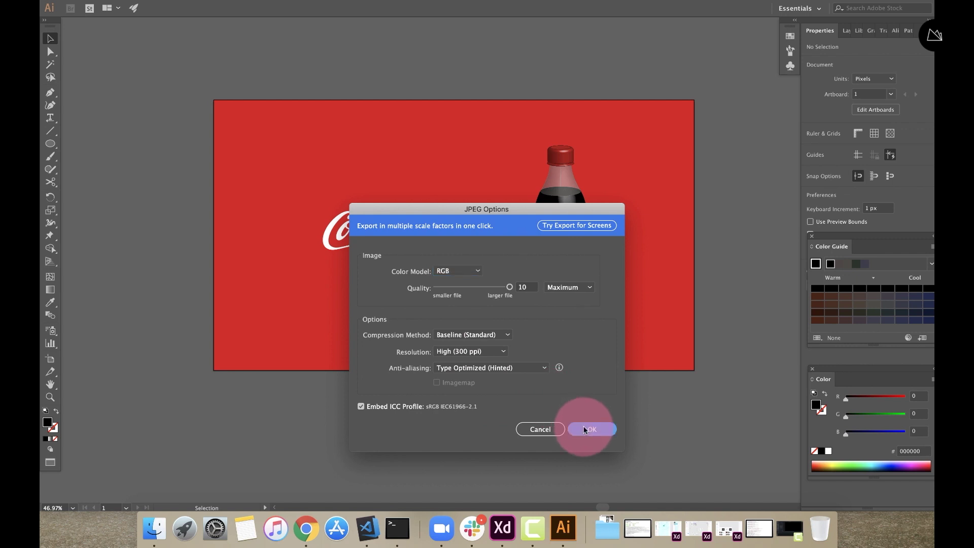
left_click(145, 531)
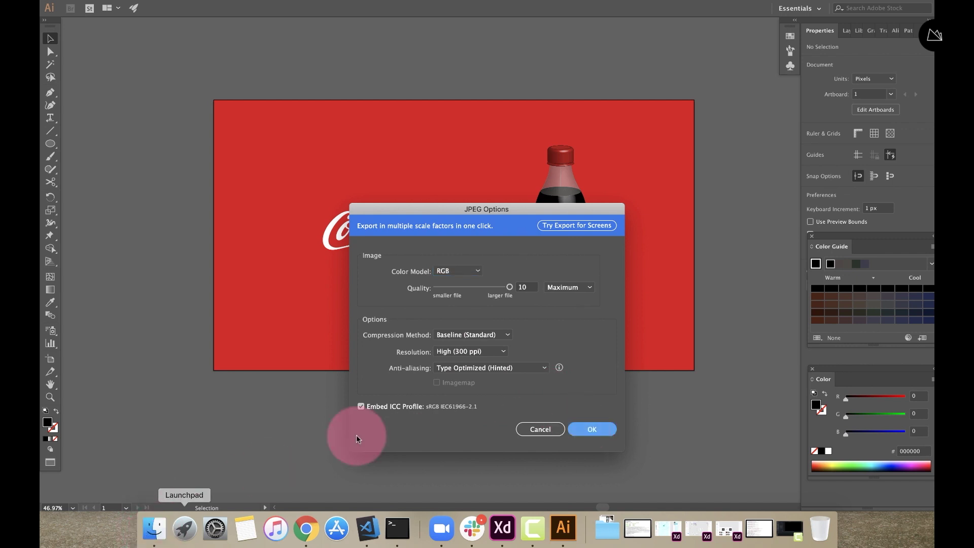
key("Return")
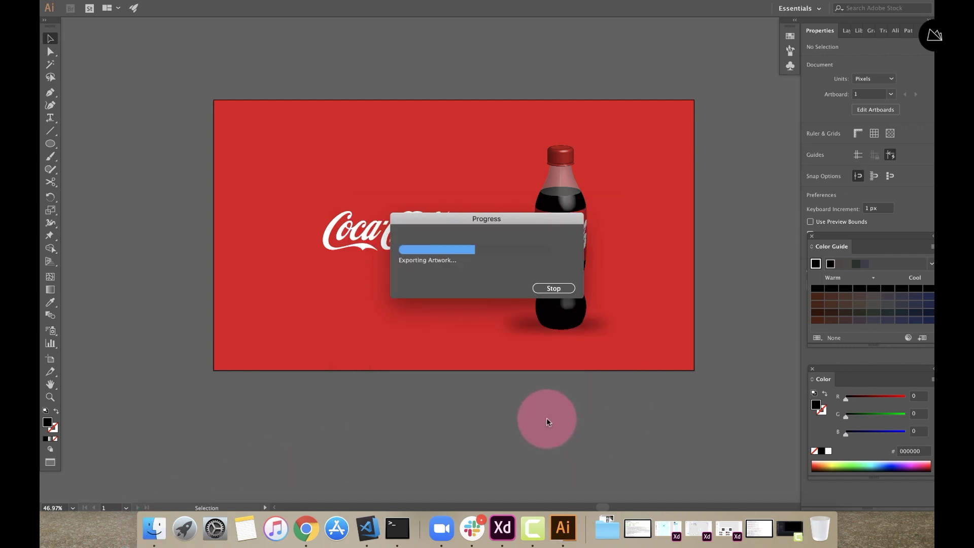
- Switch to Finder and preview the exported COCO.jpg in the cococola folder
left_click(151, 528)
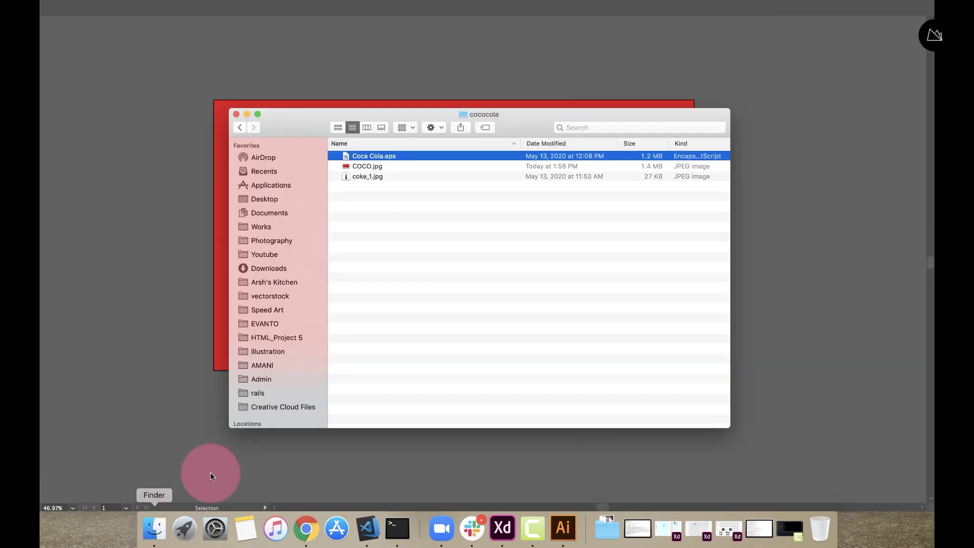
left_click(457, 228)
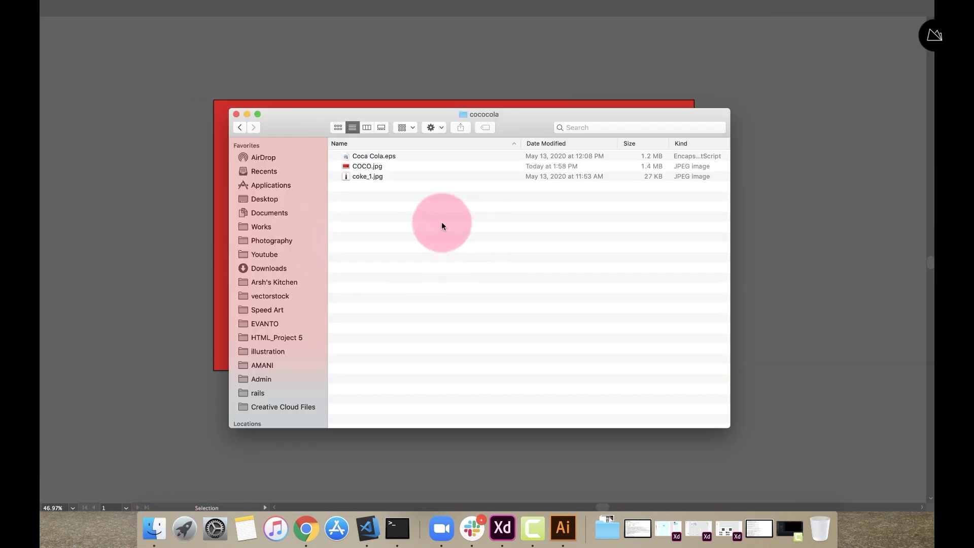
left_click(372, 169)
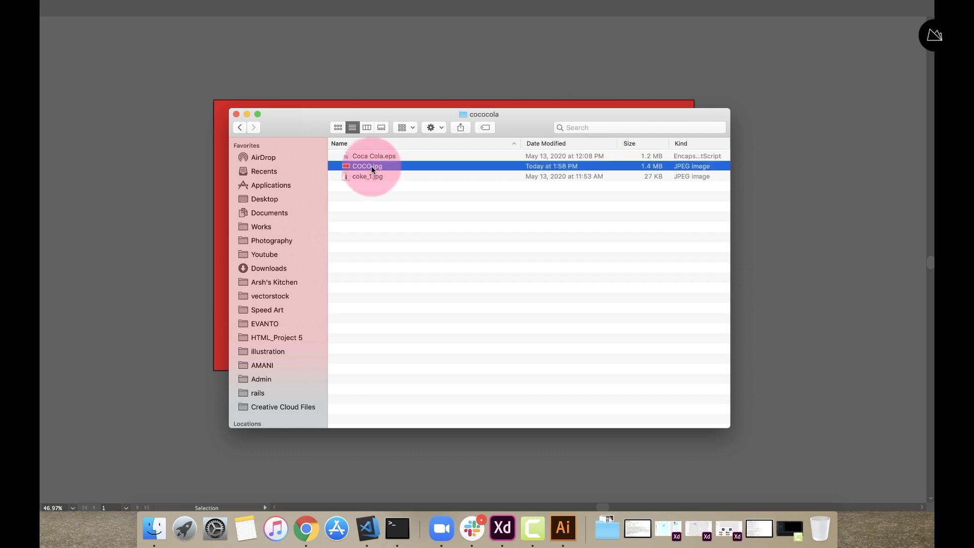
key("space")
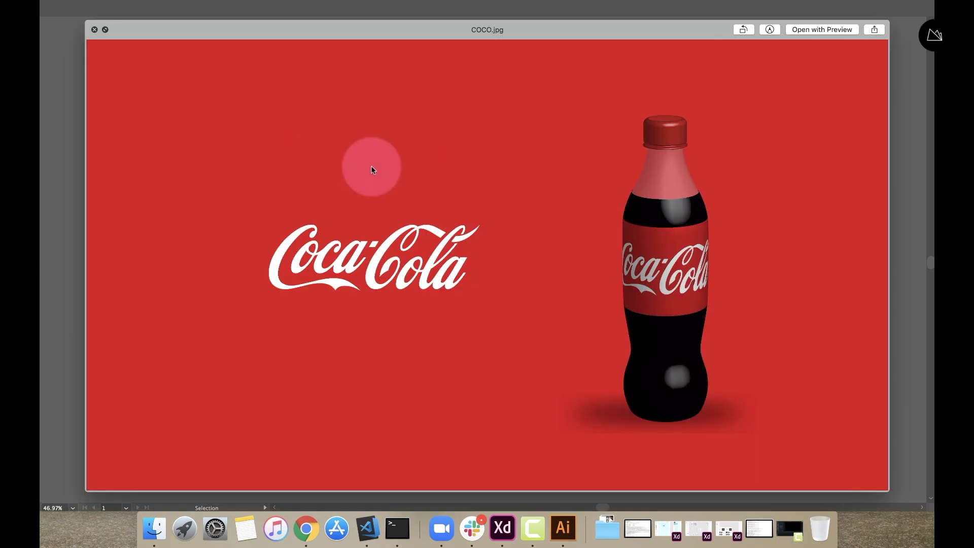